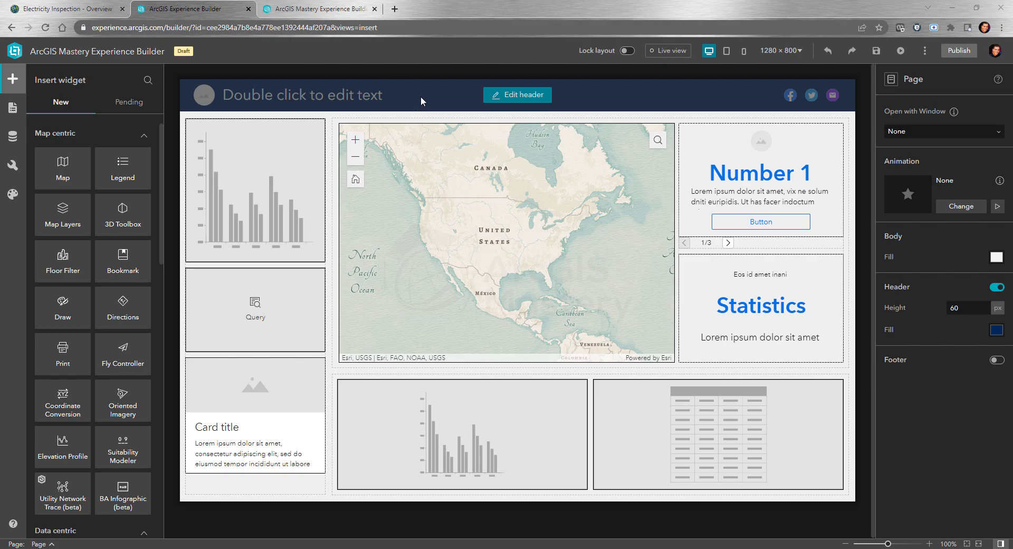
Replace the header's placeholder title text with "ArcGIS Mastery".
left_click(521, 95)
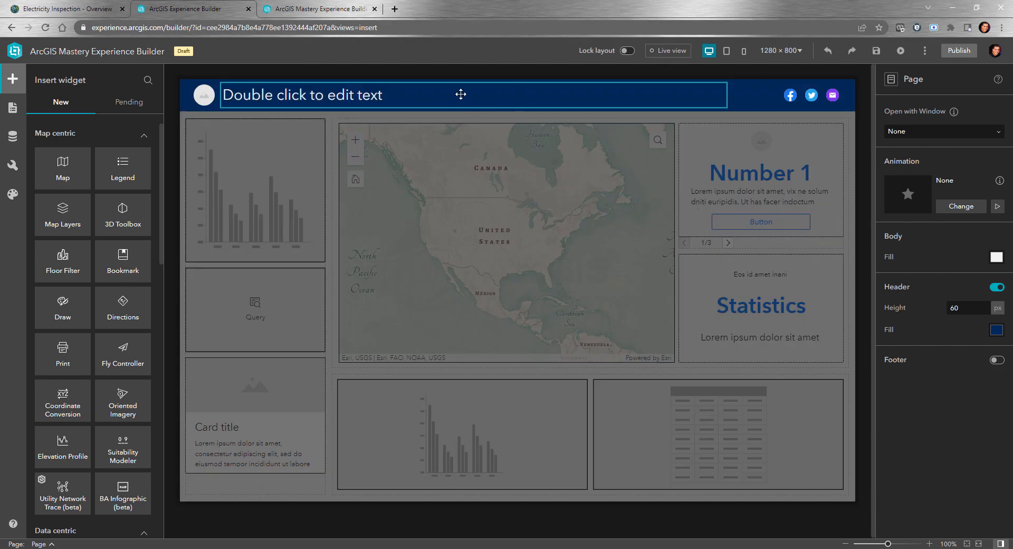
double_click(356, 98)
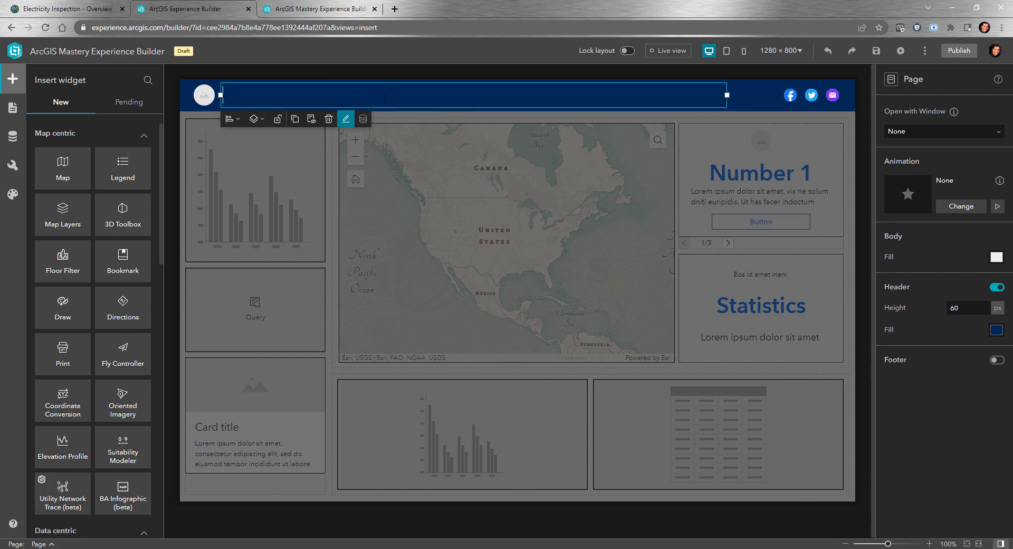
type("Arc")
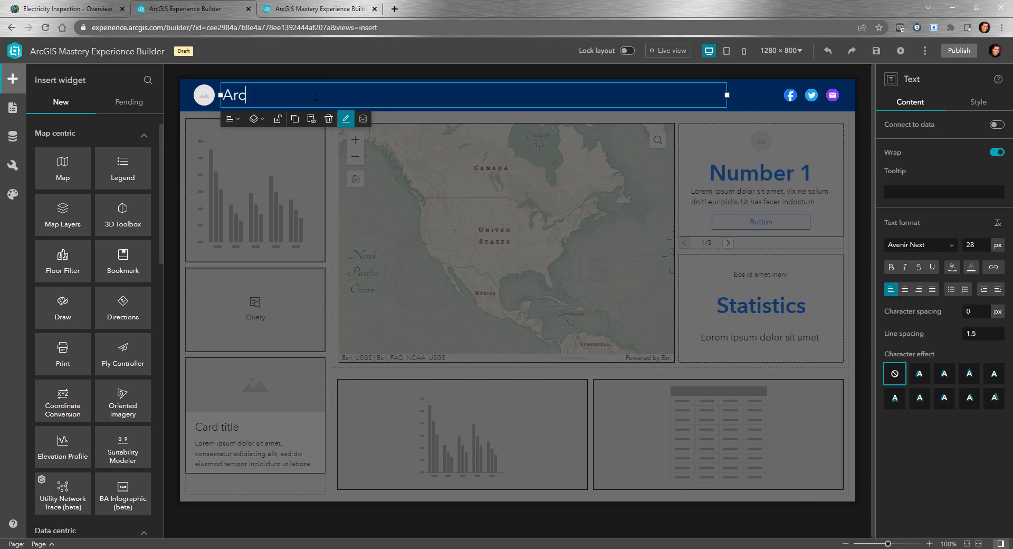
type("GIS MAstery")
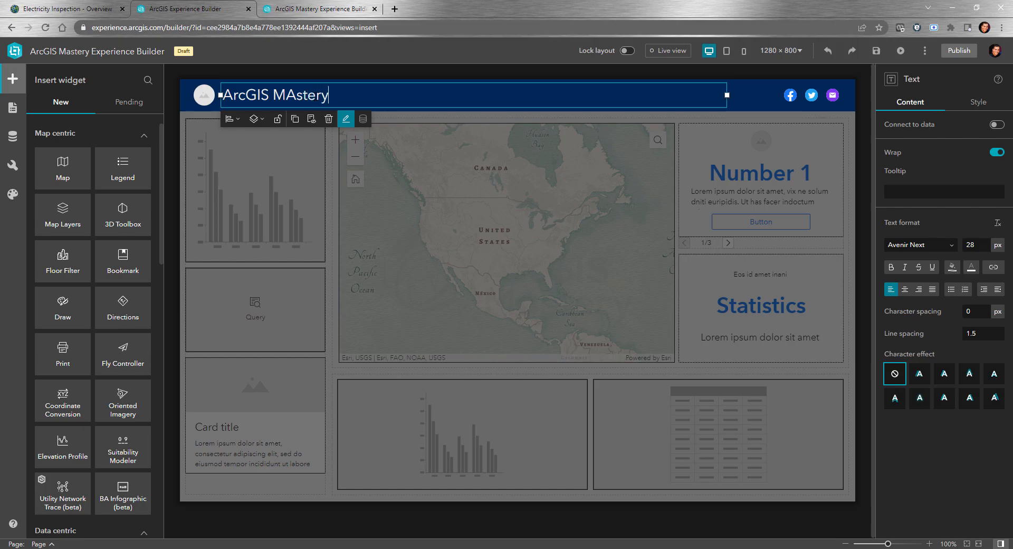
key("BackSpace")
key("BackSpace")
type("as")
left_click(184, 95)
left_click(277, 94)
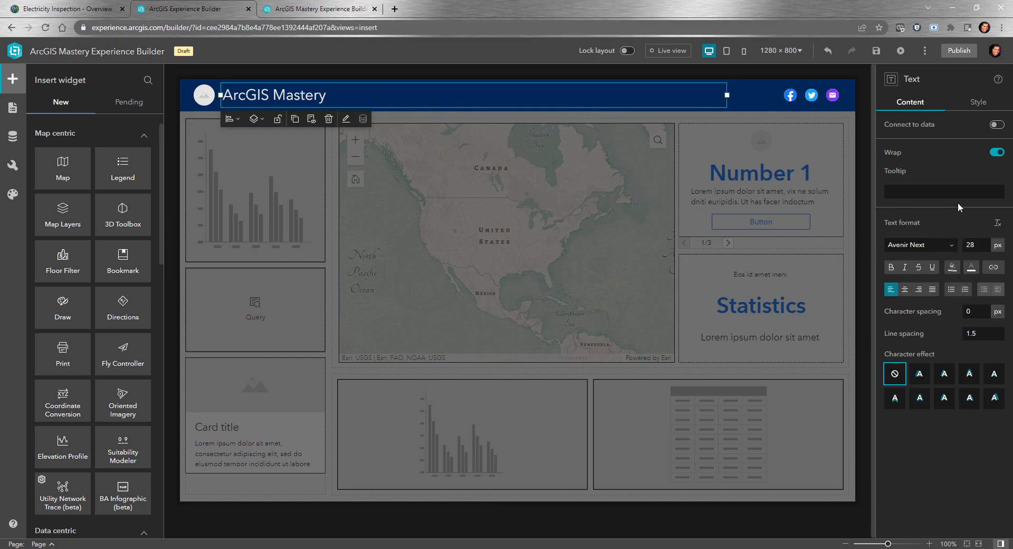
left_click(996, 125)
left_click(955, 149)
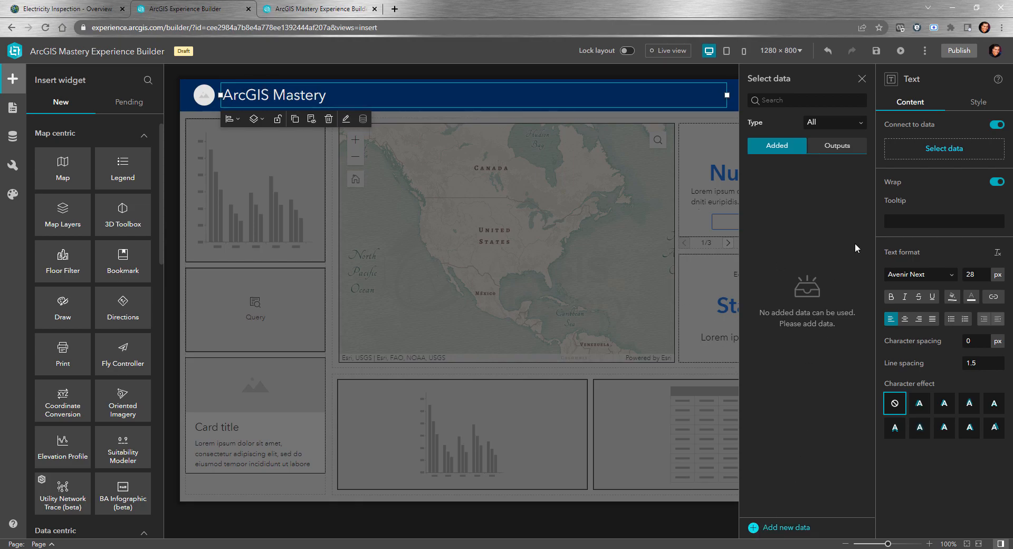
left_click(862, 79)
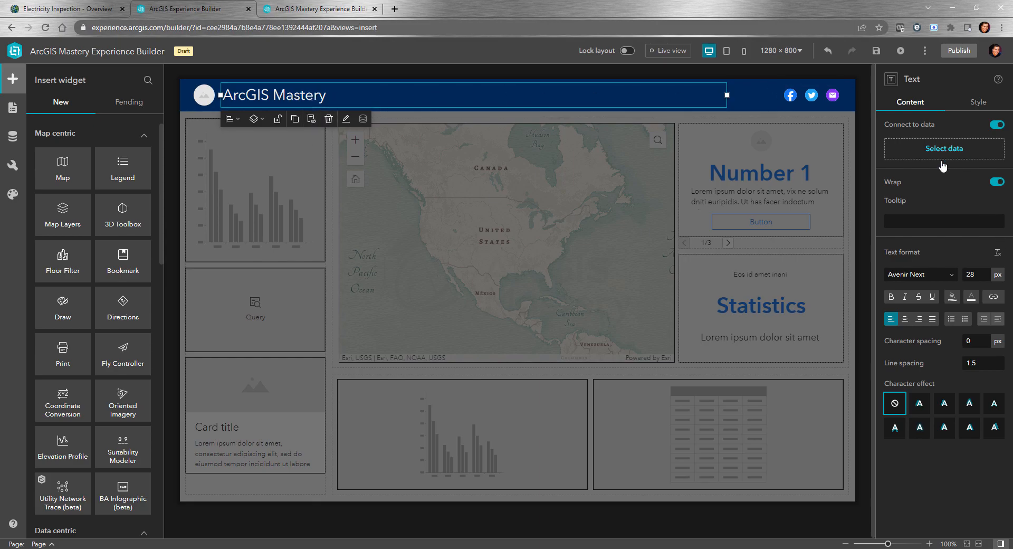
left_click(997, 125)
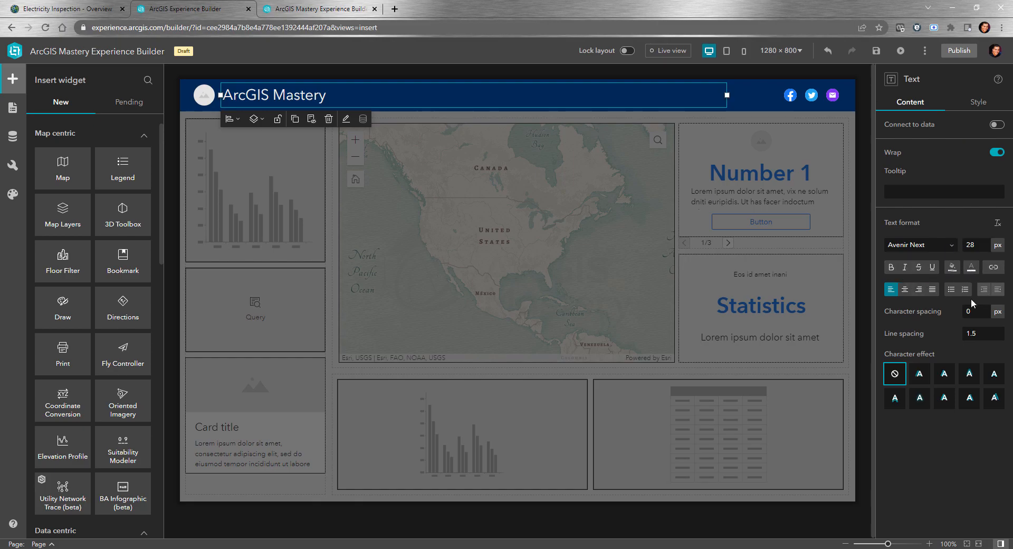
left_click(944, 377)
left_click(895, 375)
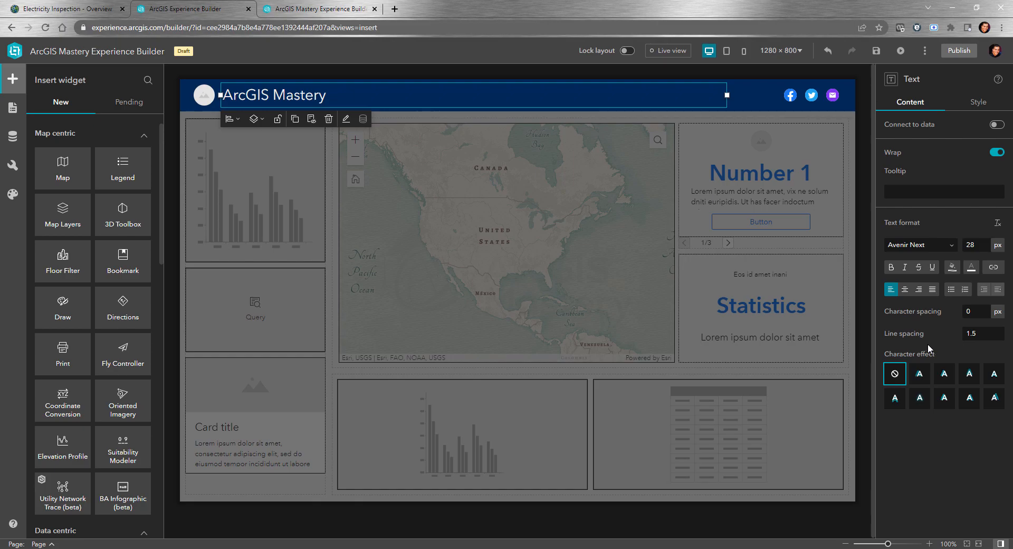
Upload the Logo Blue file as the source of the header's round image placeholder.
left_click(204, 96)
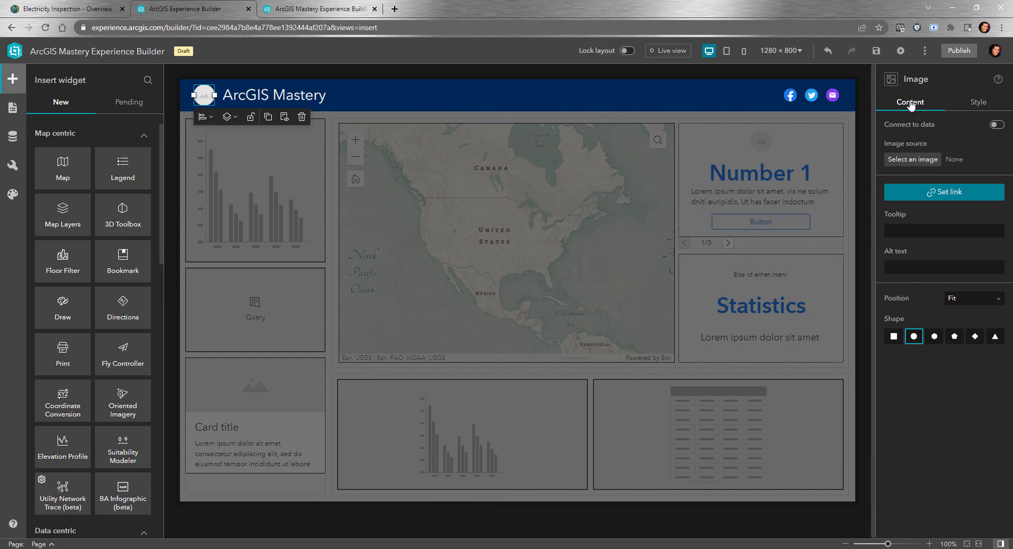
left_click(976, 101)
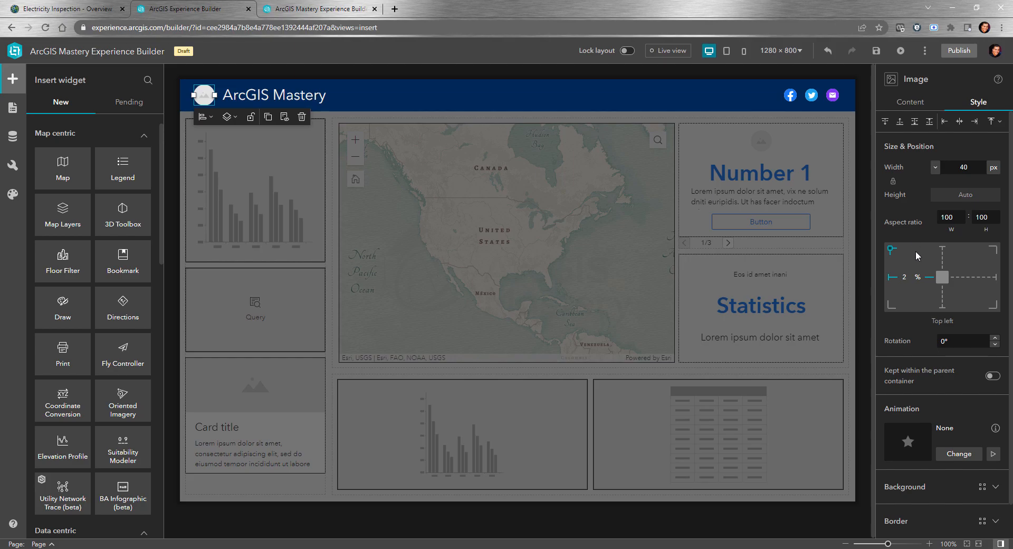
scroll(945, 426, "down", 1)
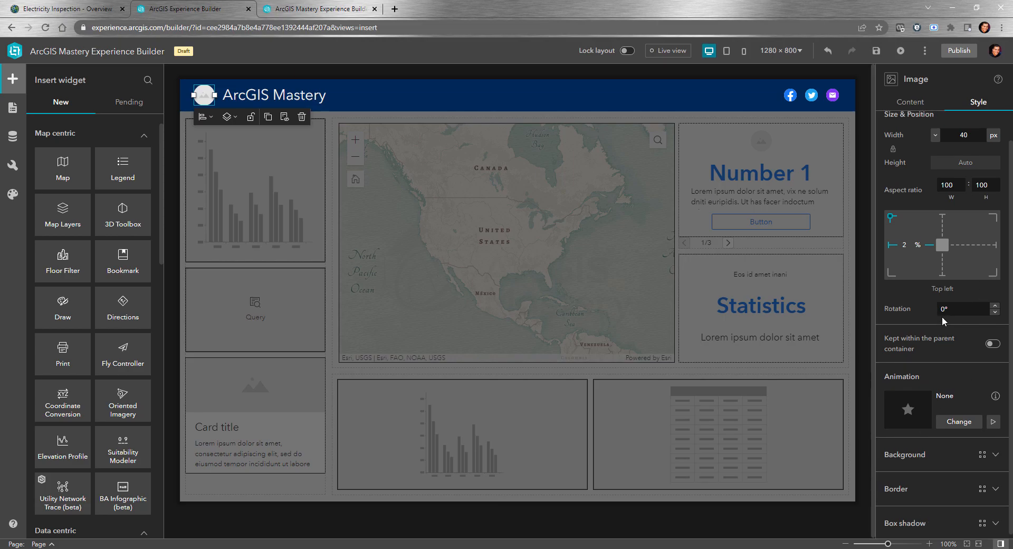
scroll(942, 317, "up", 1)
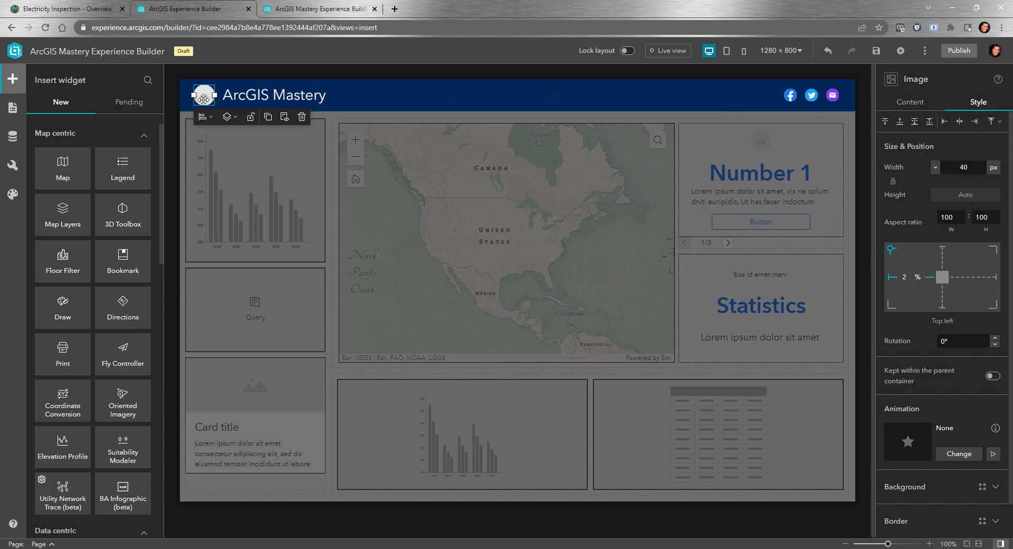
left_click(909, 102)
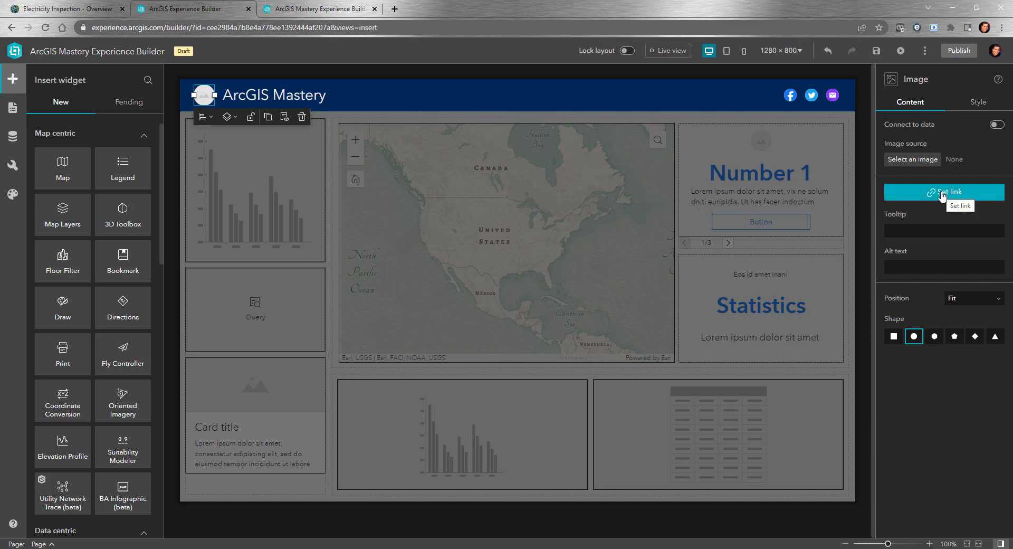
left_click(916, 167)
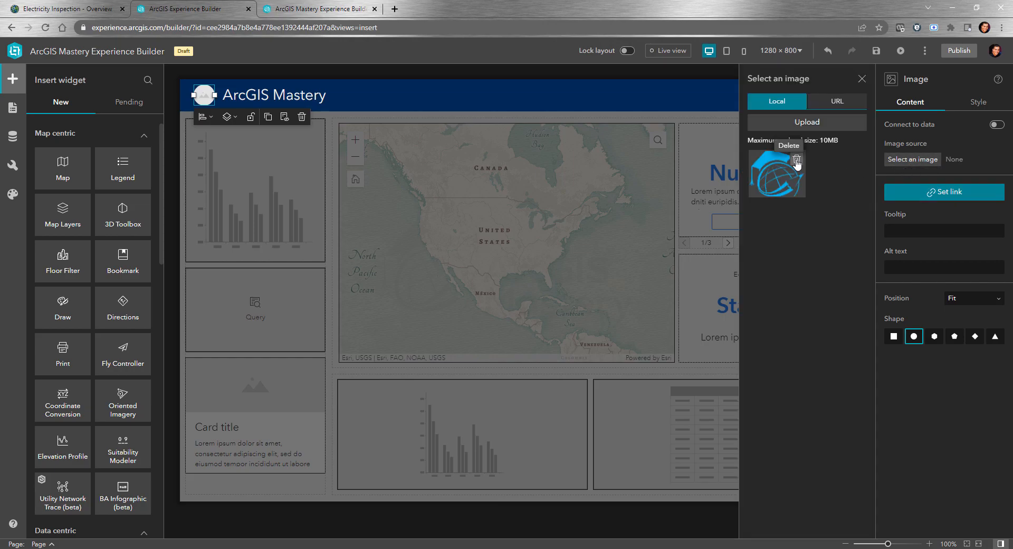
left_click(821, 124)
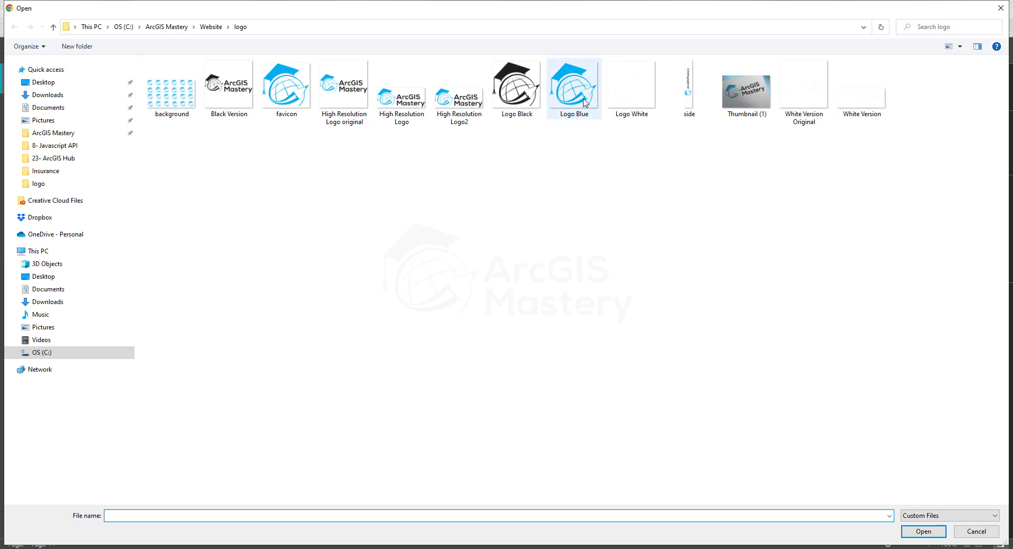
double_click(584, 102)
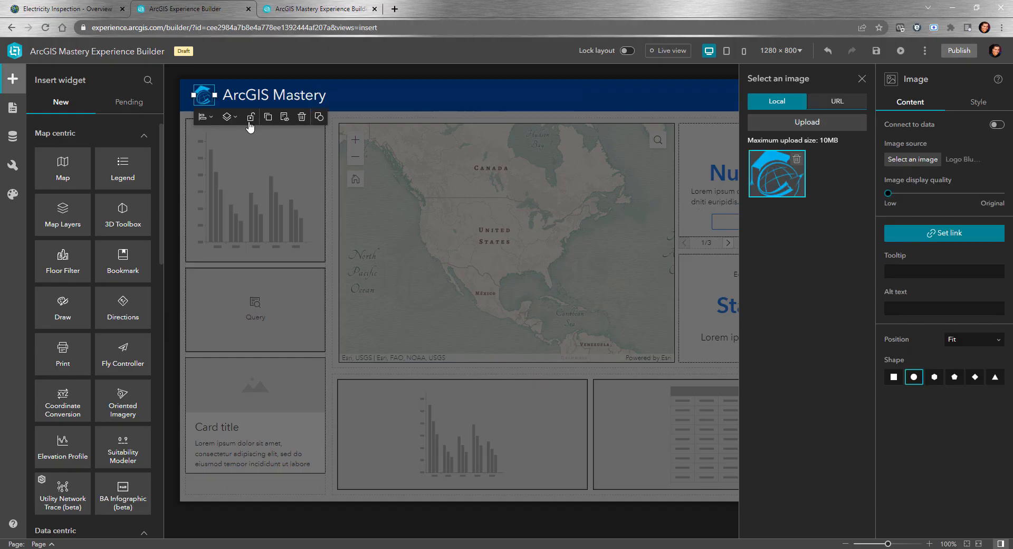
Enlarge the header logo slightly so that it reaches the title text, keeping the uploaded local image as its source.
left_click_drag(213, 96, 220, 95)
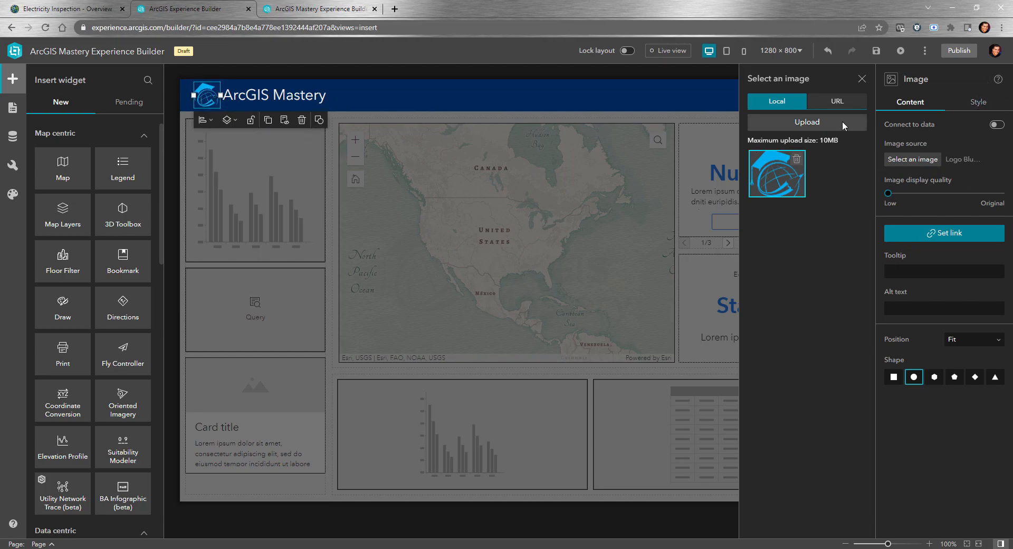
left_click(833, 103)
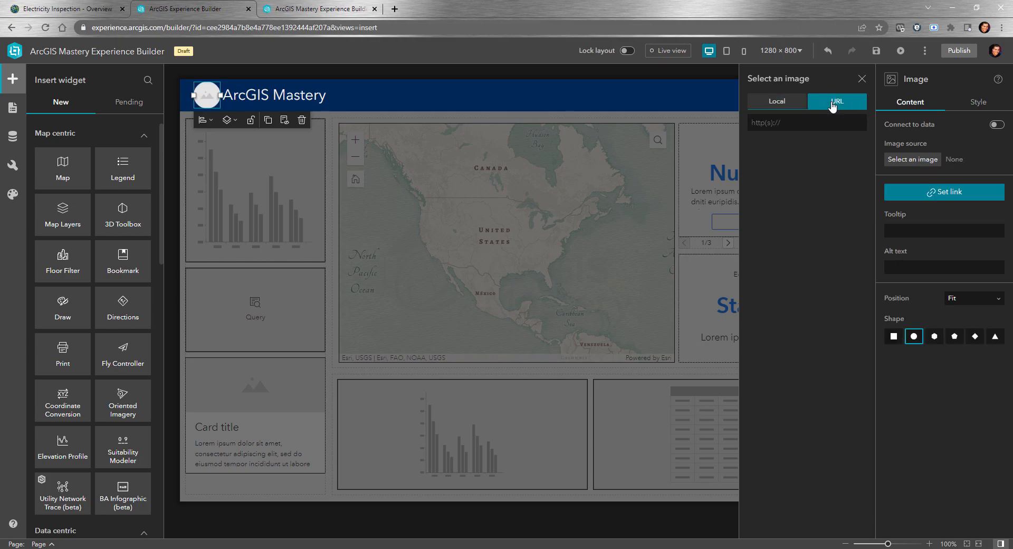
left_click(777, 103)
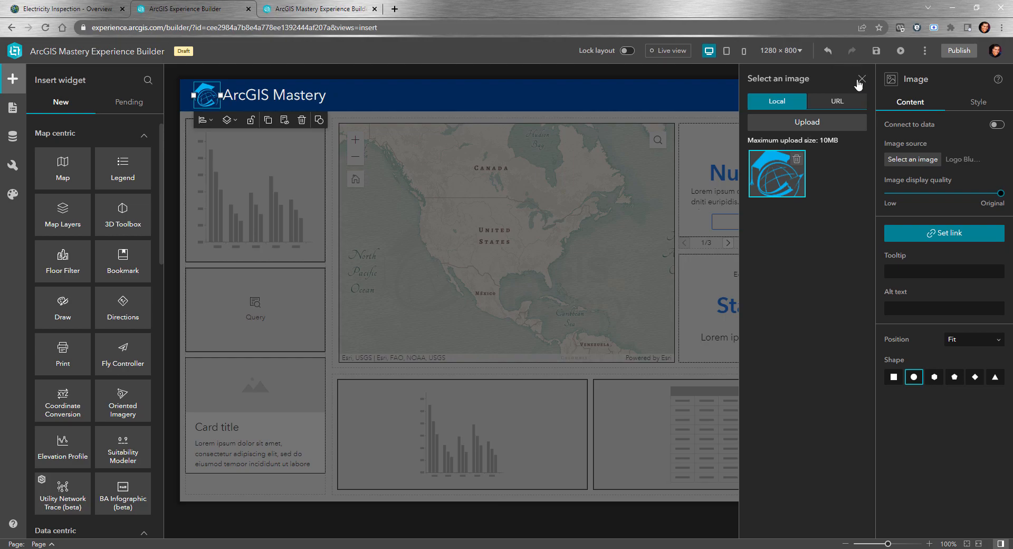
left_click(861, 79)
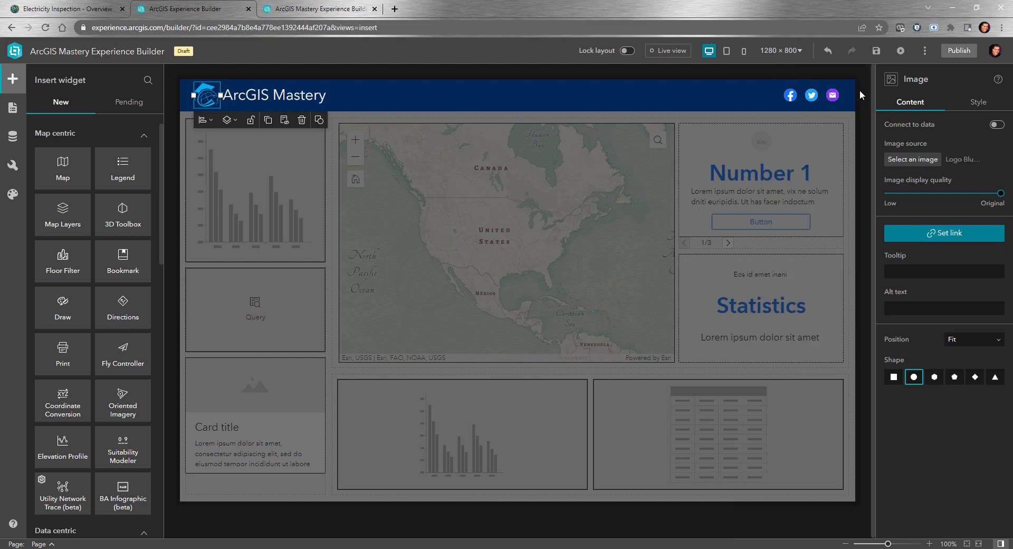
left_click(947, 239)
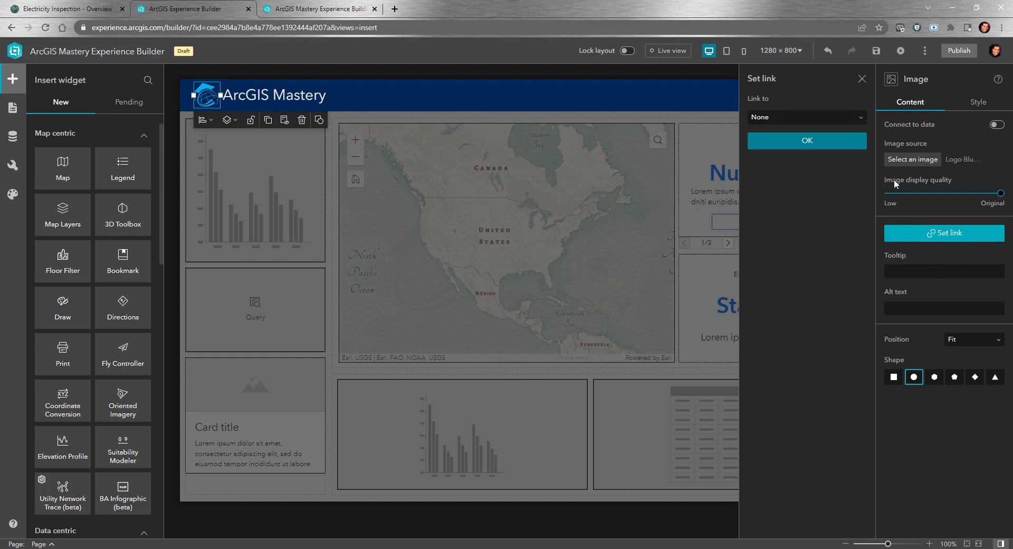
left_click(810, 119)
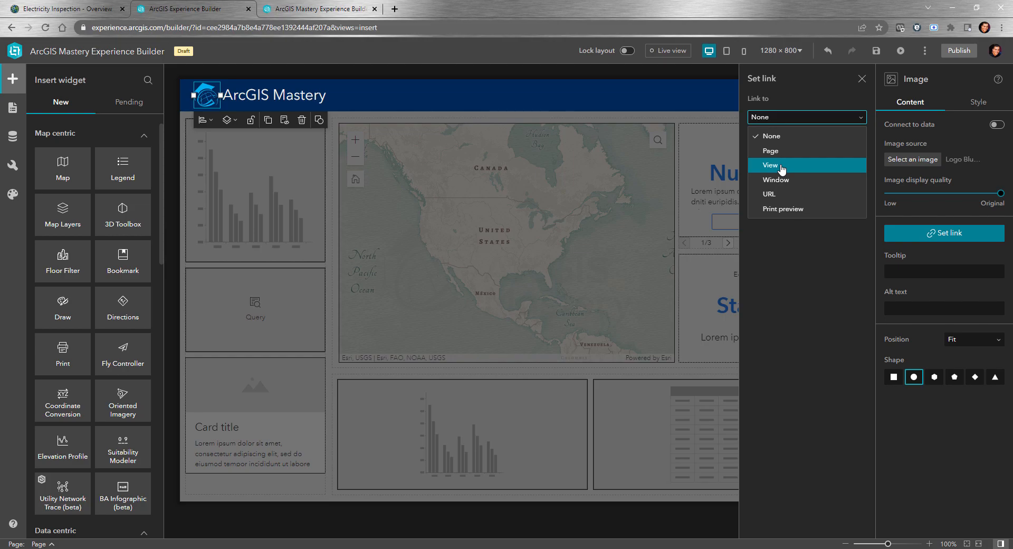
left_click(8, 112)
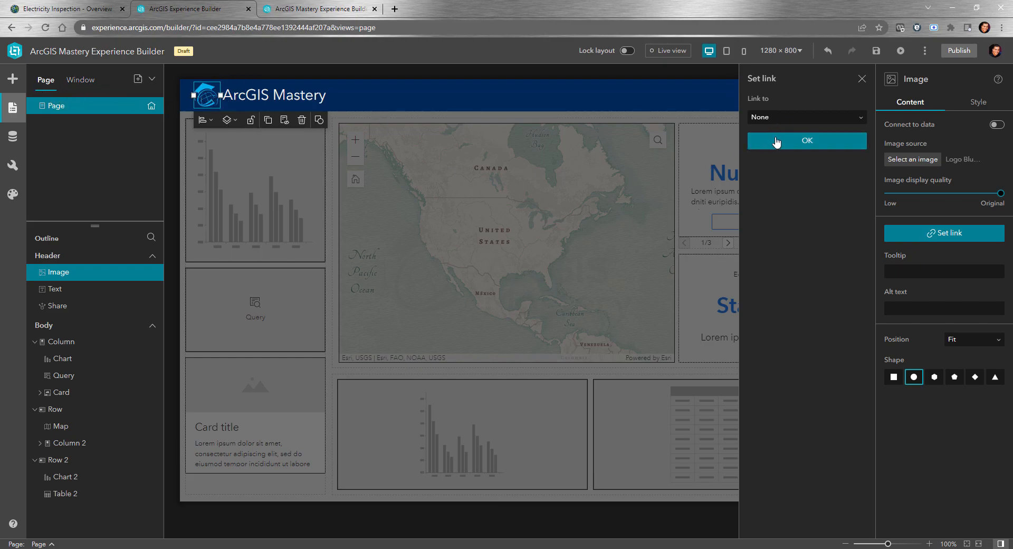
left_click(791, 119)
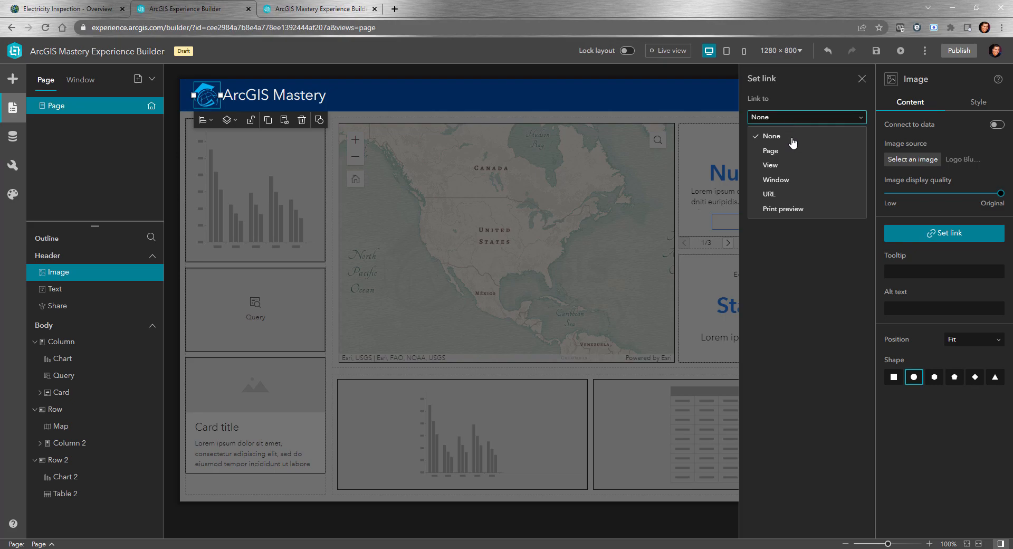
left_click(792, 194)
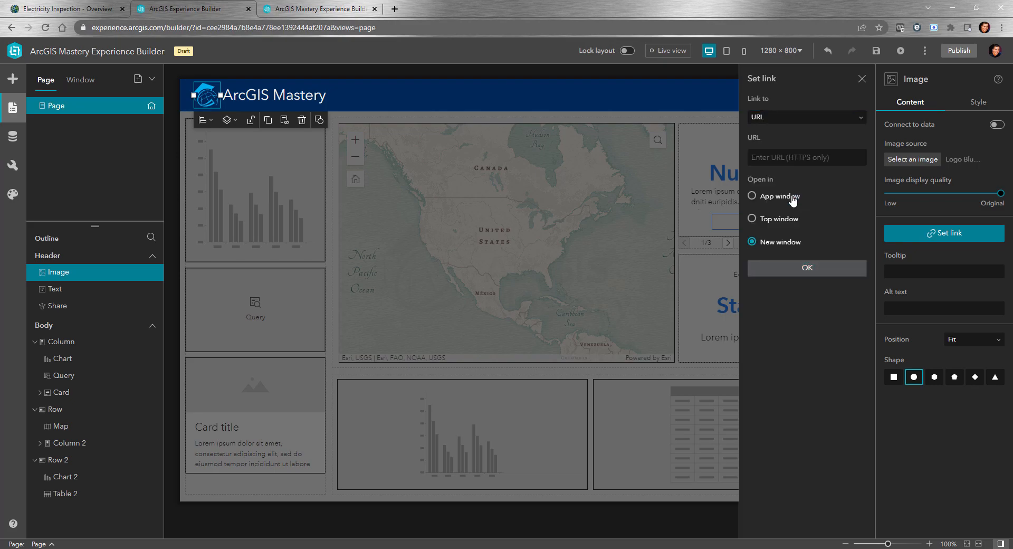
left_click(792, 158)
type("ht")
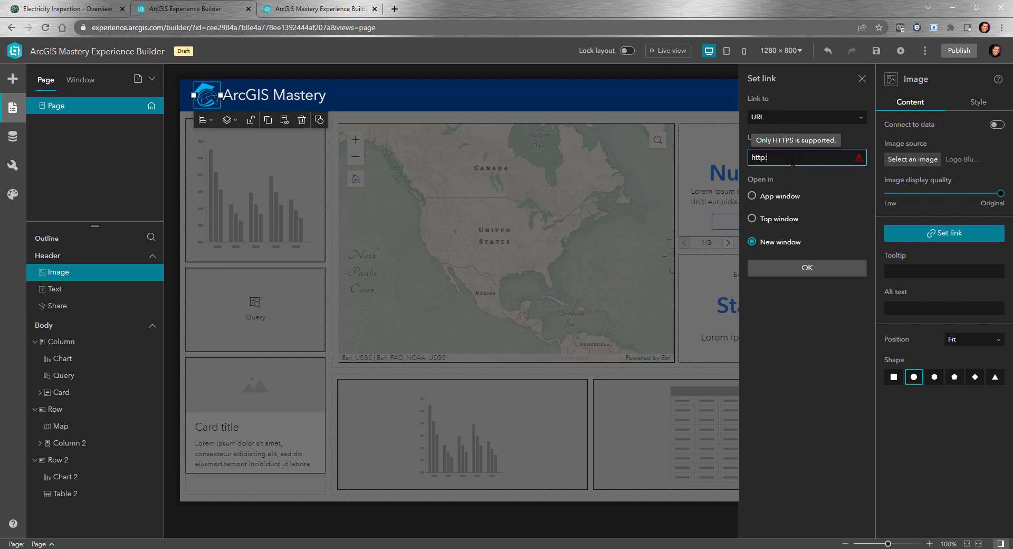
type("tps://ww")
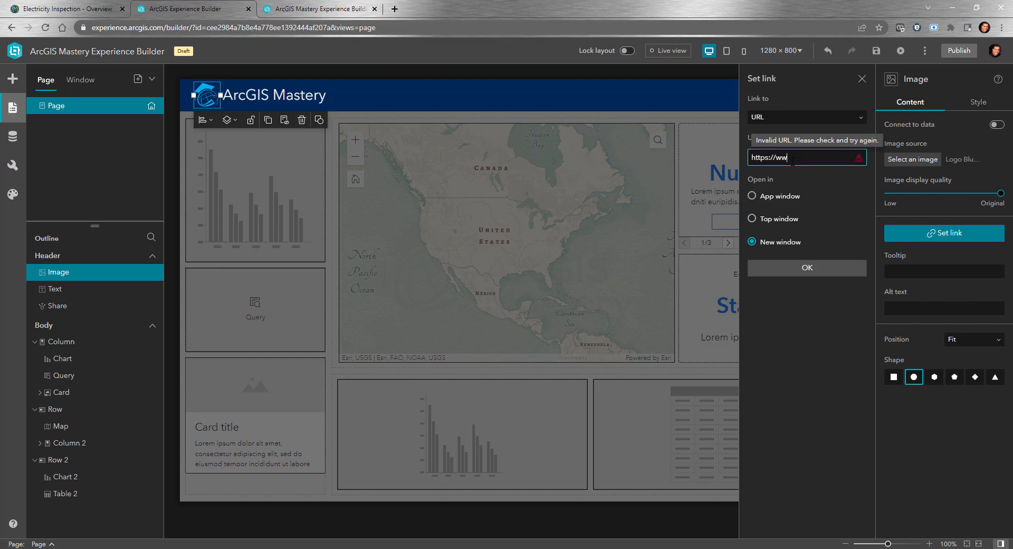
type("w.arcgis")
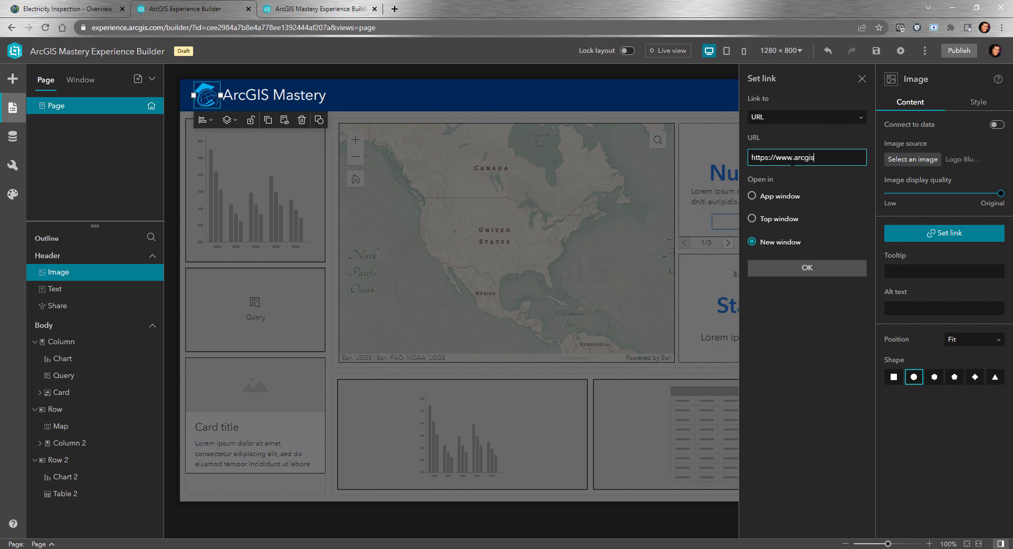
type("mastery.com")
left_click(808, 268)
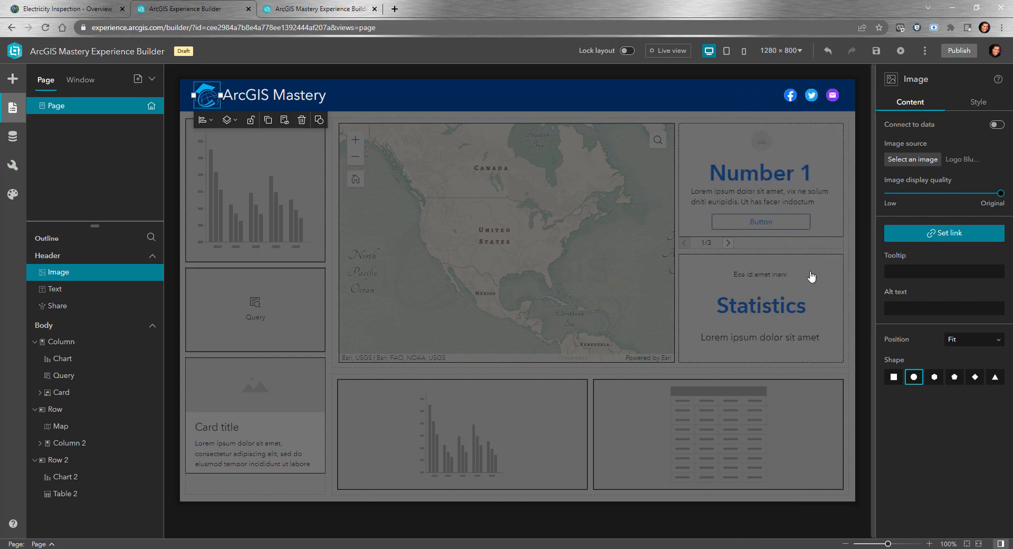
Save the experience and test the logo's link in the preview, then return to the builder.
left_click(876, 52)
left_click(901, 52)
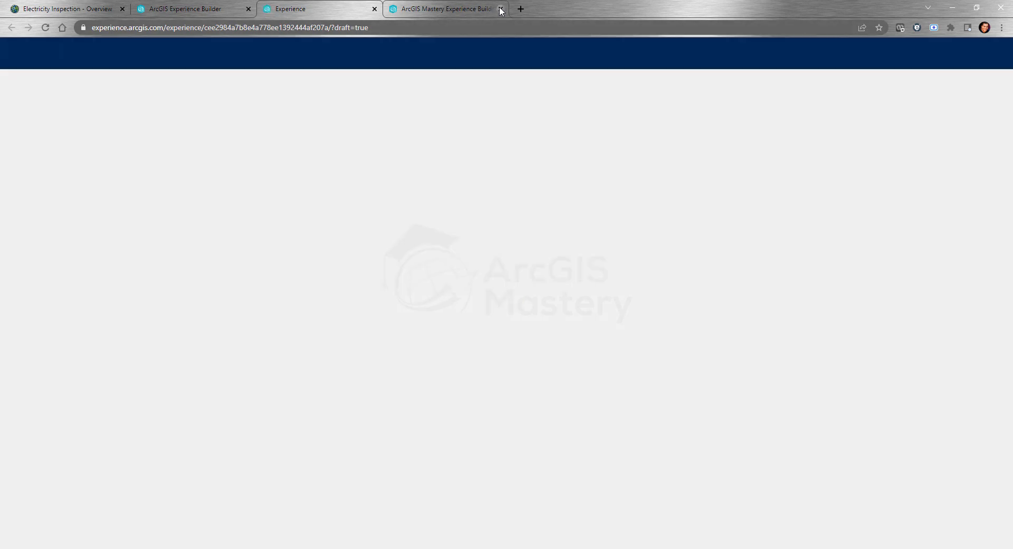
left_click(501, 9)
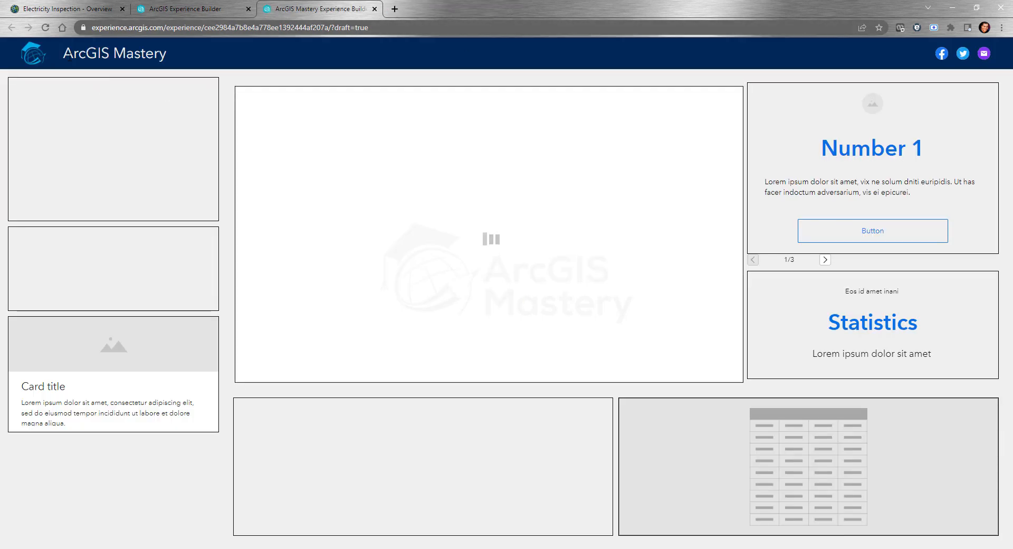
left_click(32, 55)
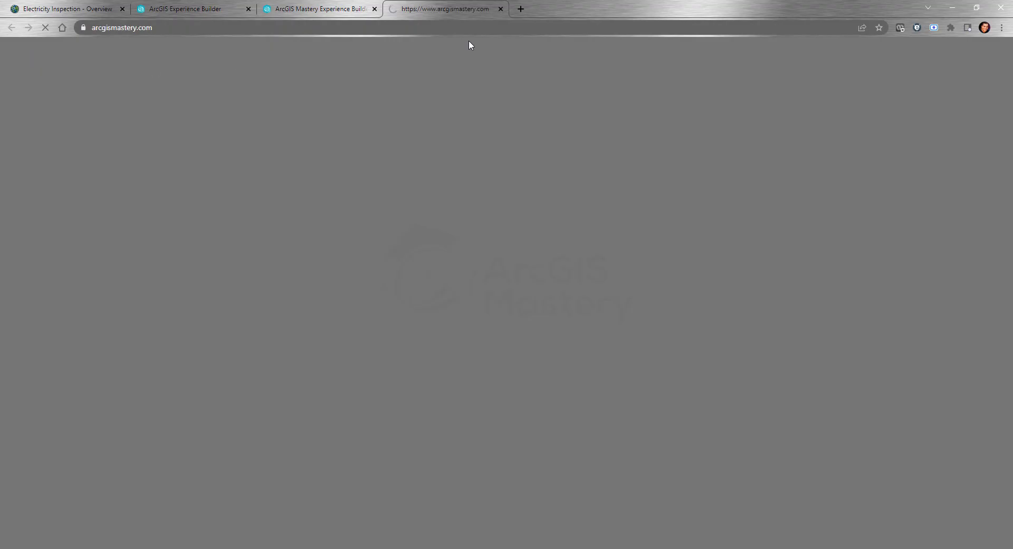
left_click(501, 9)
left_click(180, 8)
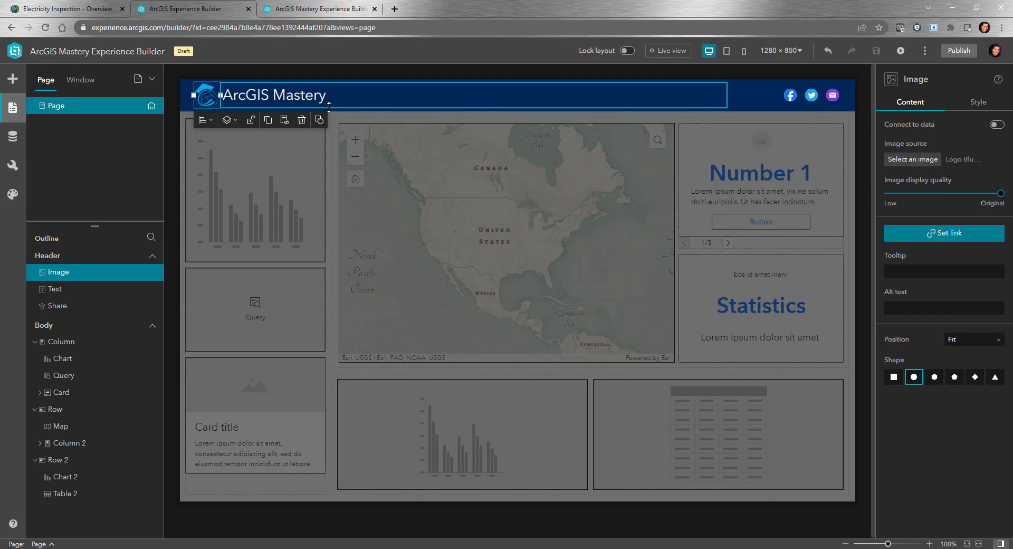
Add the QR code and Share link options to the header's Share widget, and preview the saved experience.
left_click(791, 96)
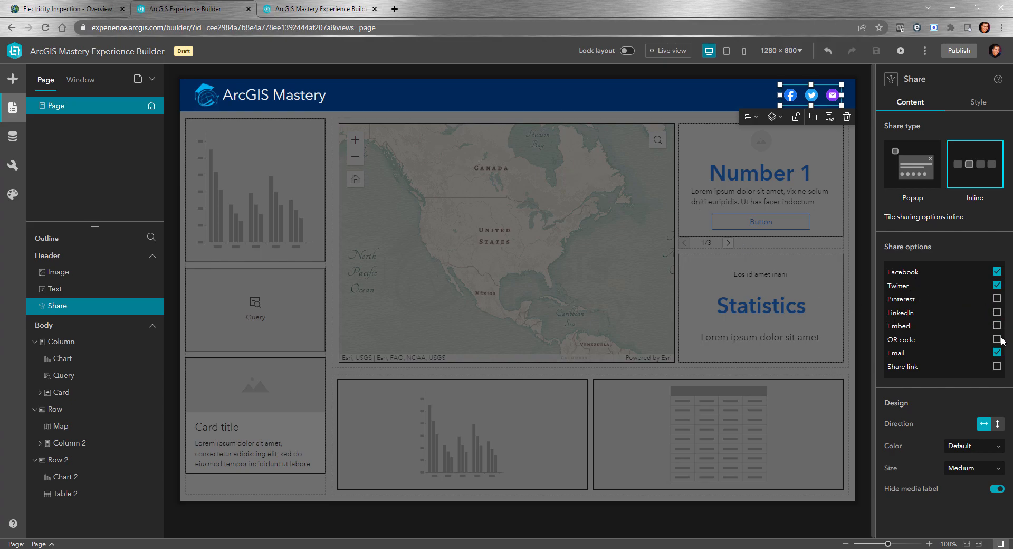
left_click(997, 367)
left_click(997, 339)
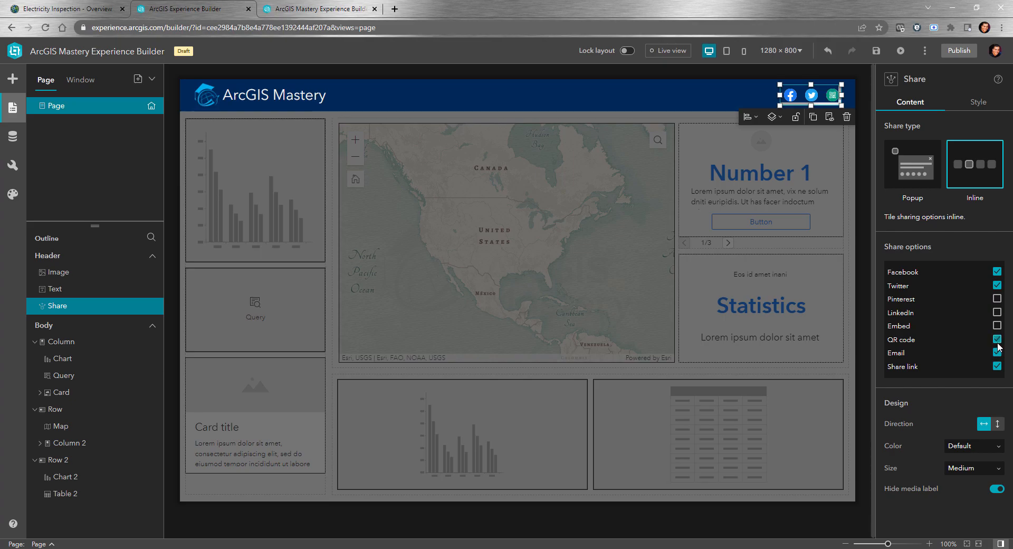
left_click(878, 52)
left_click(902, 52)
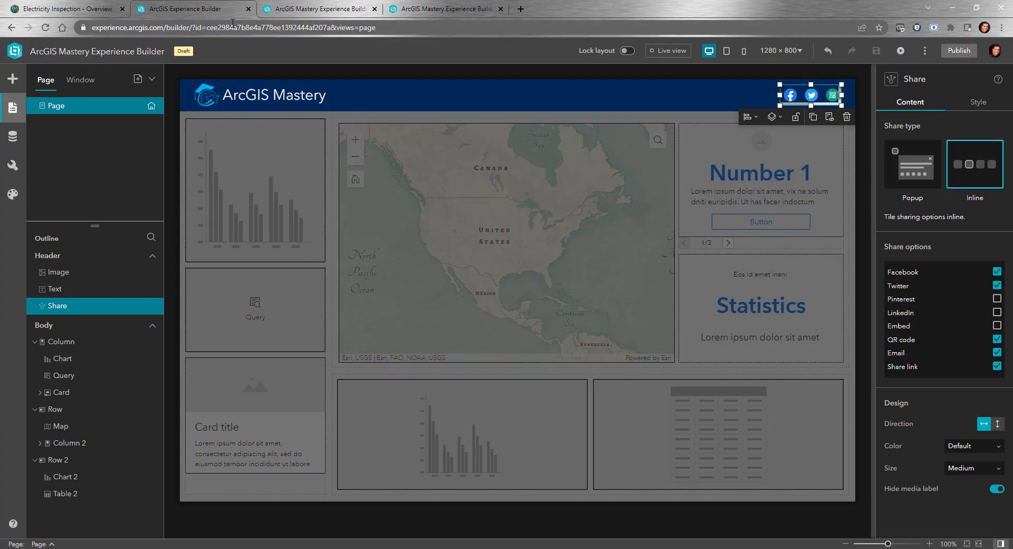
Widen the header's Share widget so all five icons fit on one row, and preview the saved experience.
left_click(185, 8)
left_click_drag(780, 98, 731, 98)
left_click(876, 51)
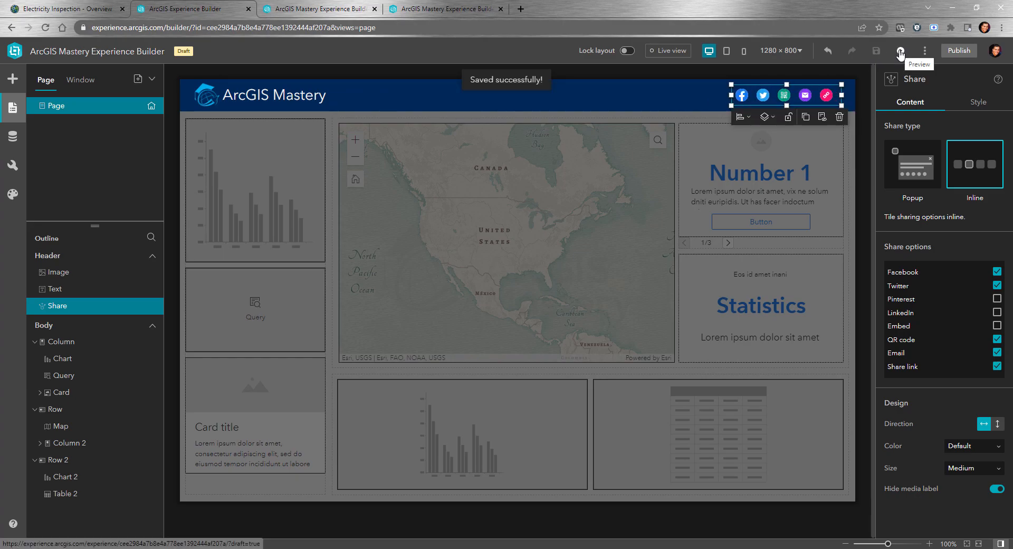
left_click(901, 52)
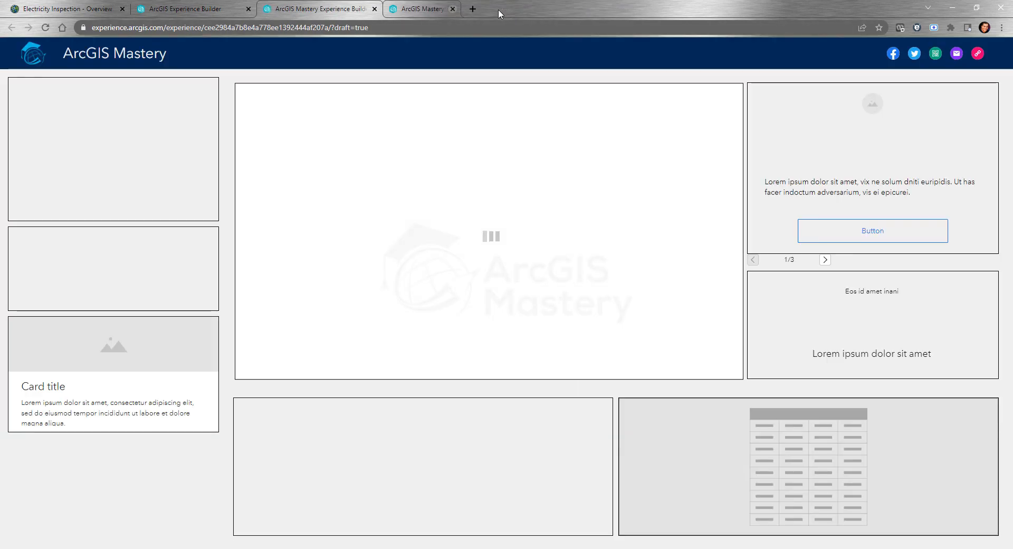
left_click(467, 9)
left_click(468, 9)
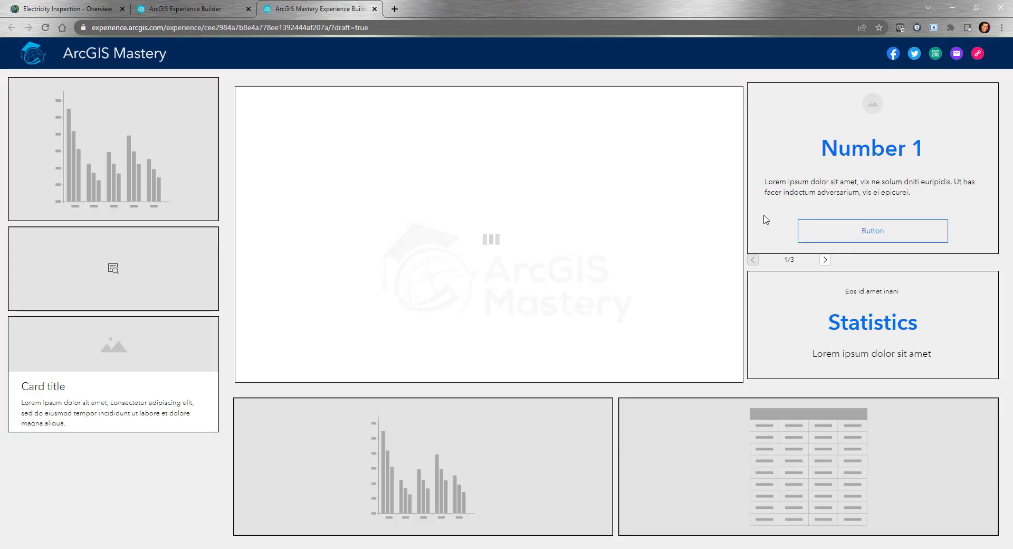
Test the Facebook and QR code sharing options in the preview, and return to the builder.
left_click(893, 54)
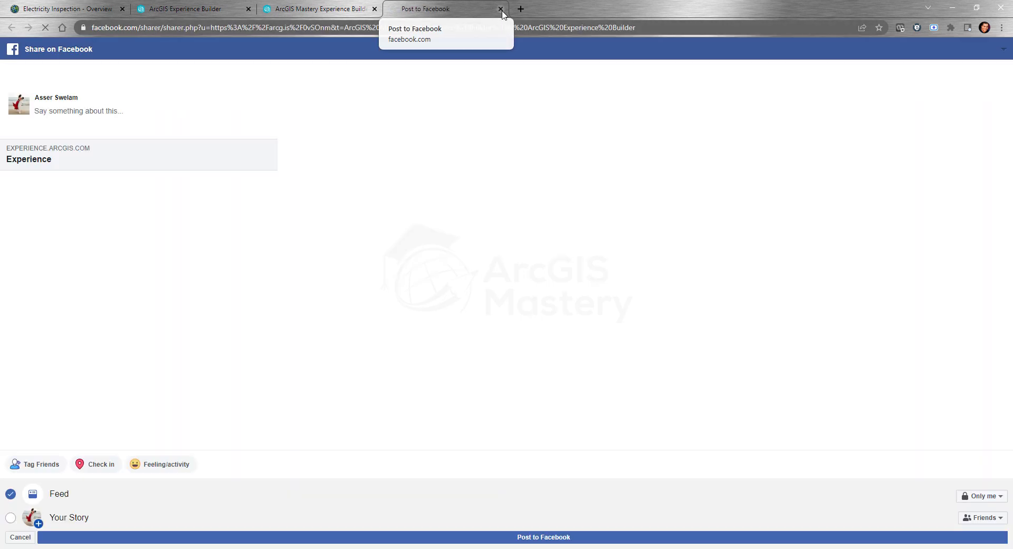
left_click(502, 9)
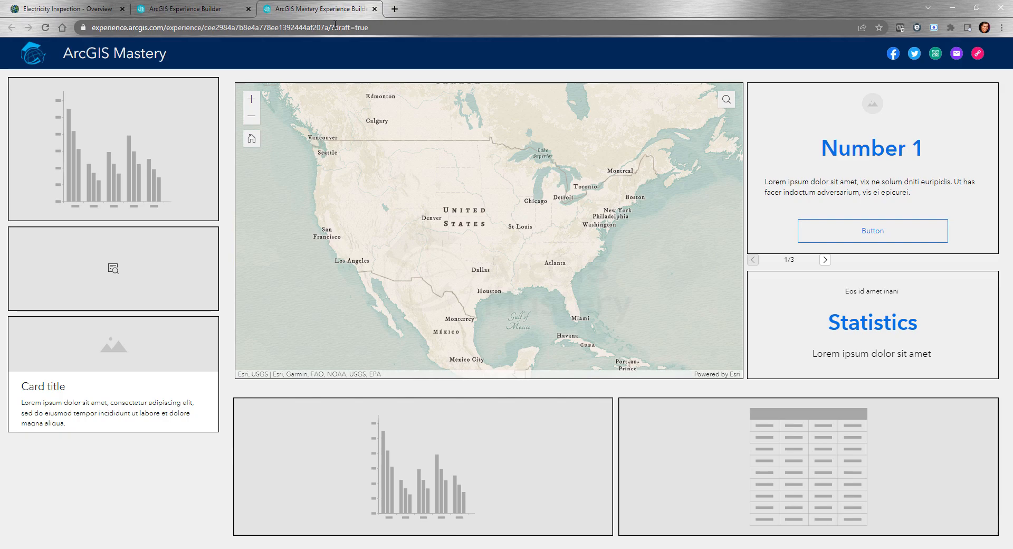
left_click(936, 53)
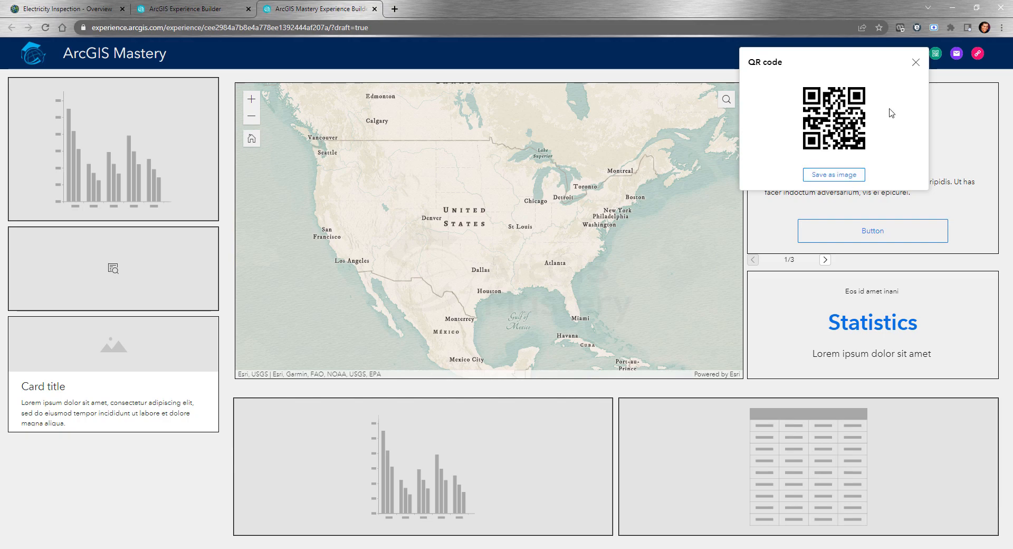
left_click(915, 63)
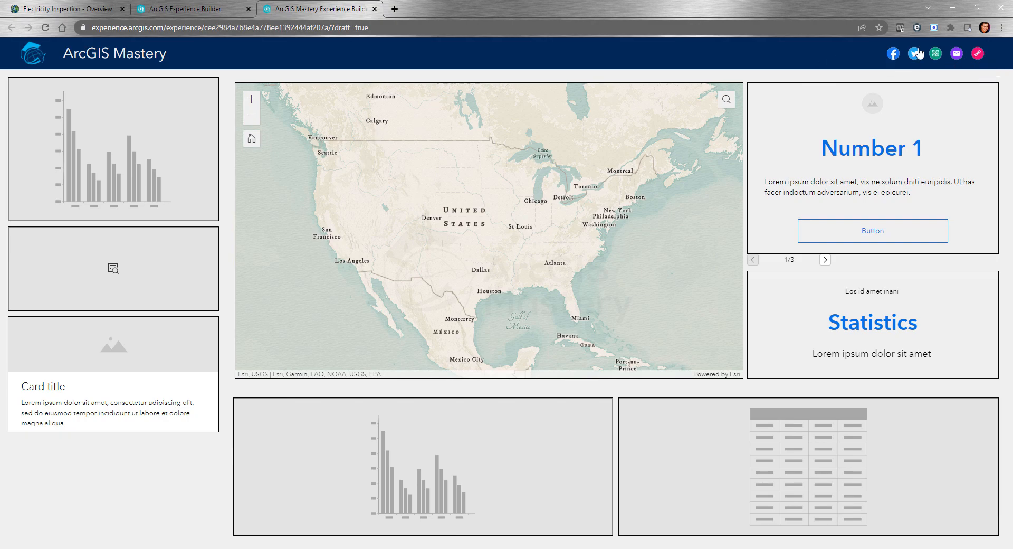
left_click(199, 7)
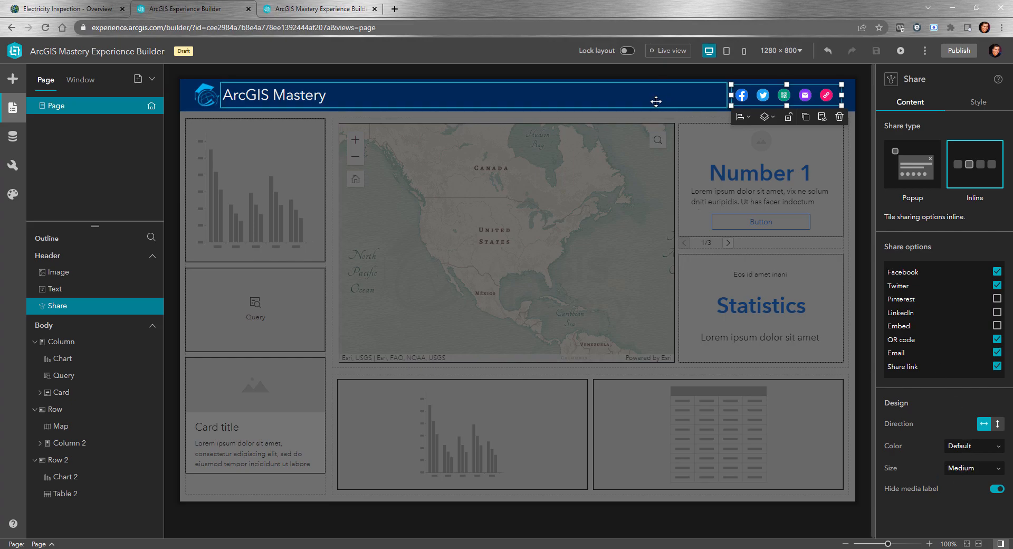
Set the page header's fill to a moderately dark blue from the theme colors.
left_click(184, 101)
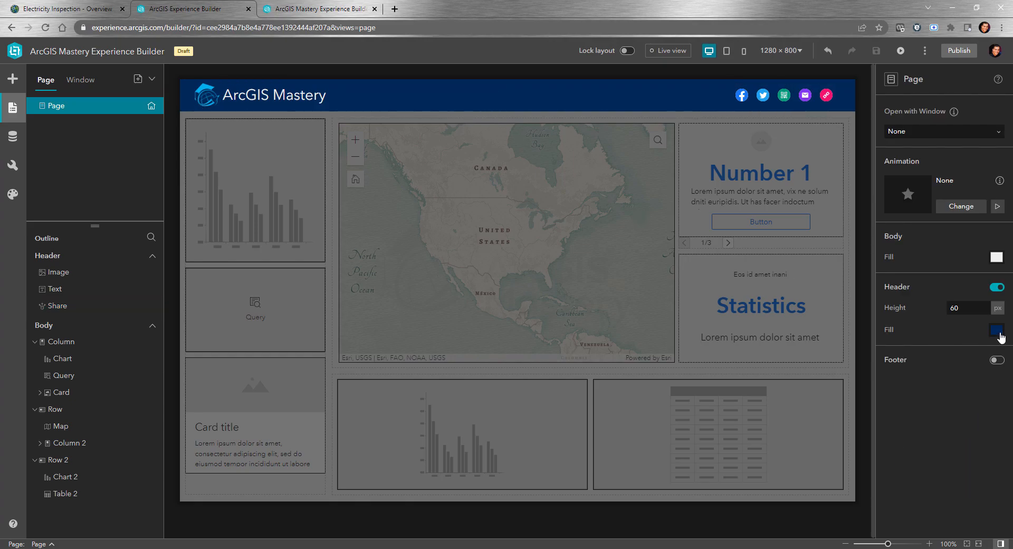
left_click(997, 330)
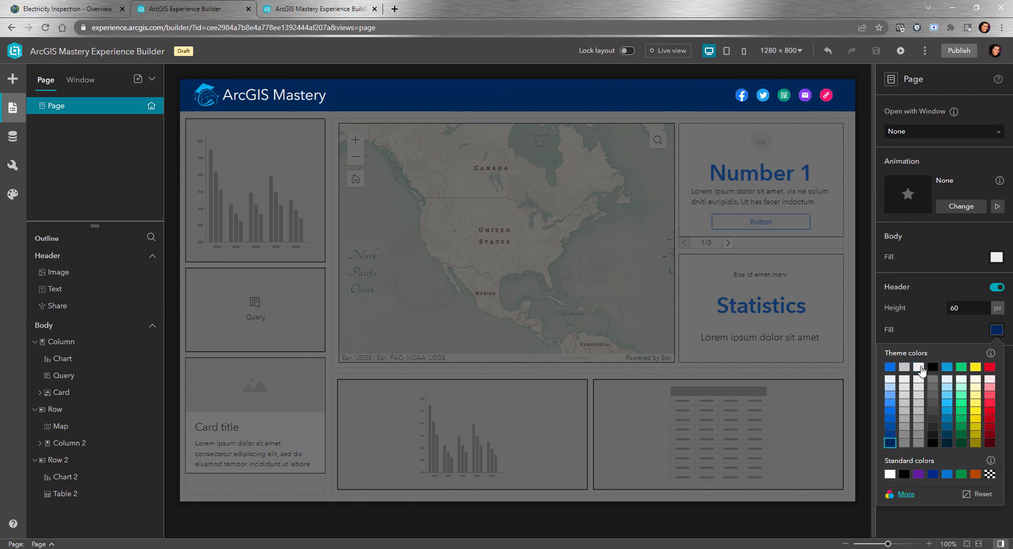
left_click(920, 368)
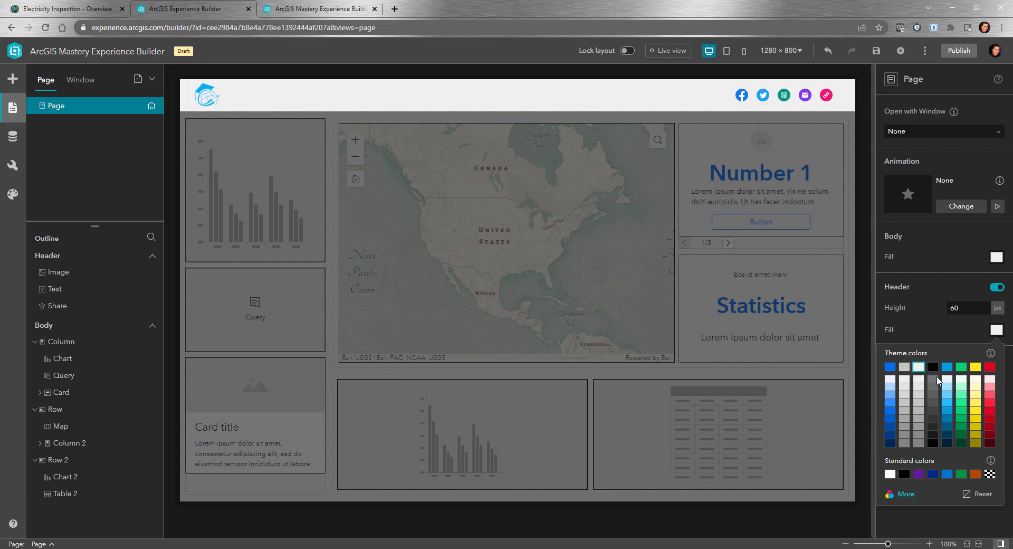
left_click(890, 411)
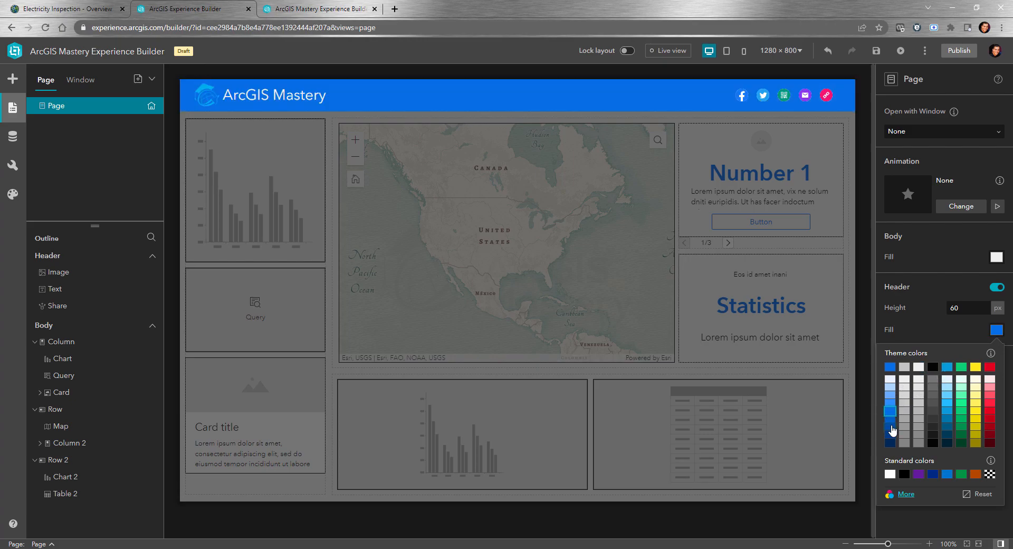
left_click(890, 427)
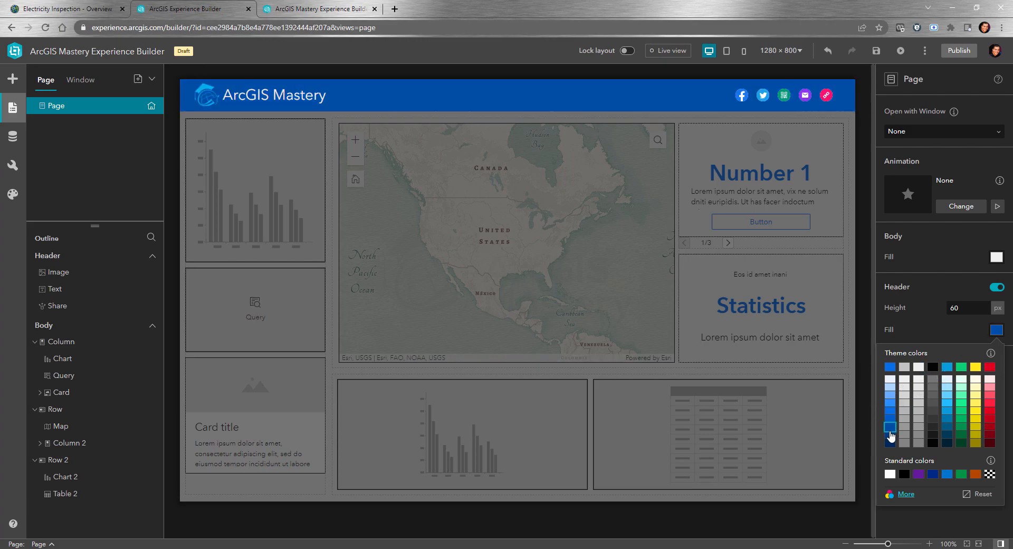
left_click(997, 333)
Turn on the page footer and place an Image widget in its middle.
left_click(997, 360)
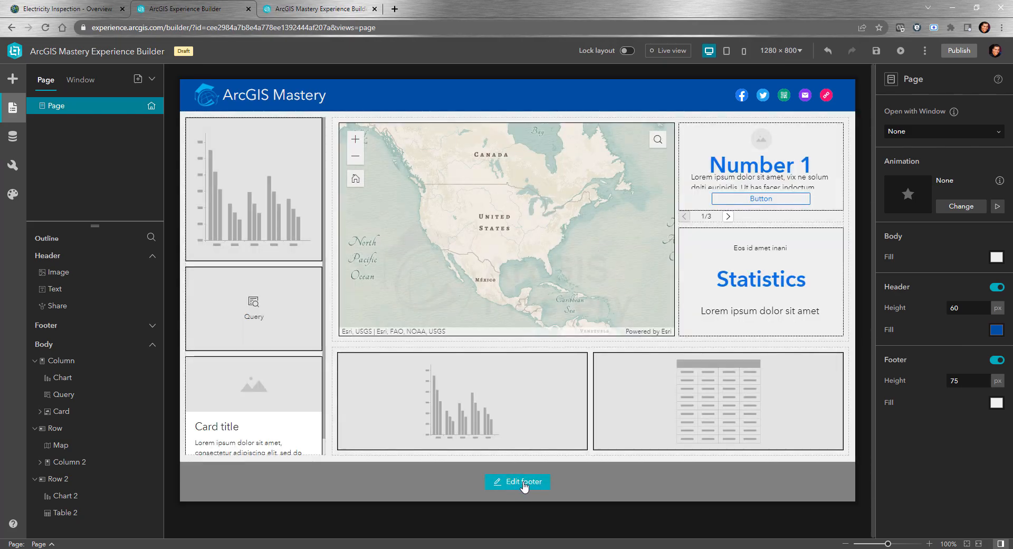
left_click(527, 485)
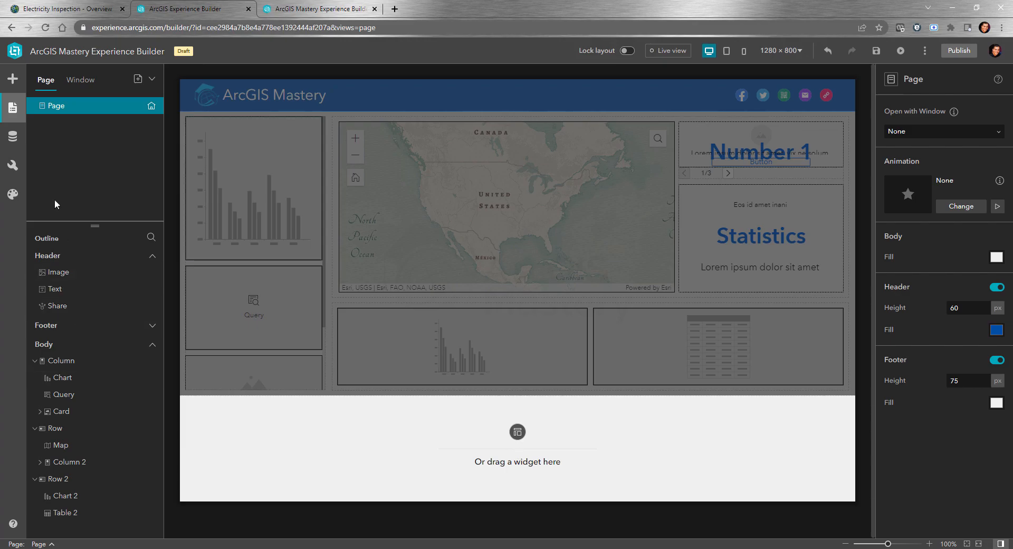
left_click(13, 80)
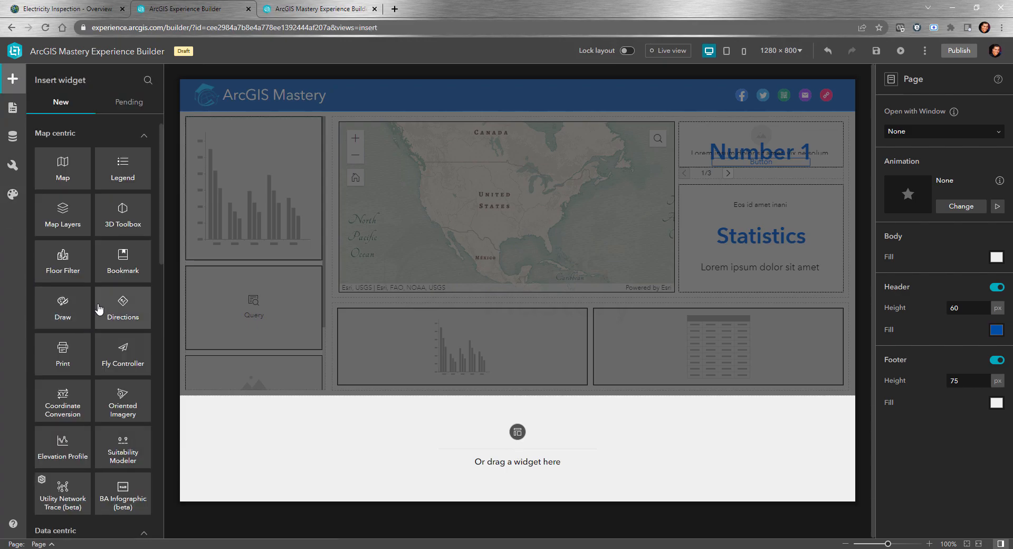
scroll(97, 264, "down", 8)
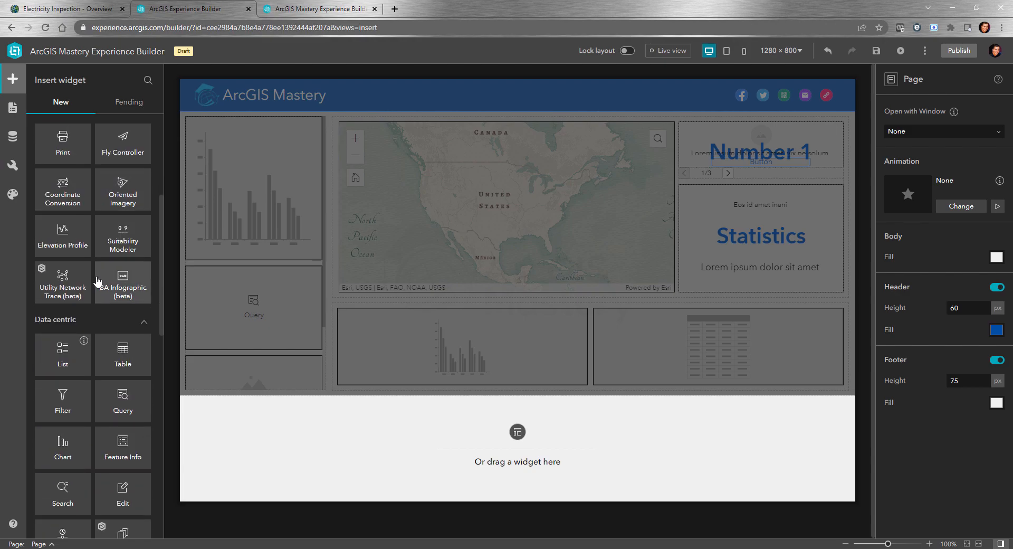
scroll(97, 284, "down", 3)
left_click_drag(122, 293, 509, 453)
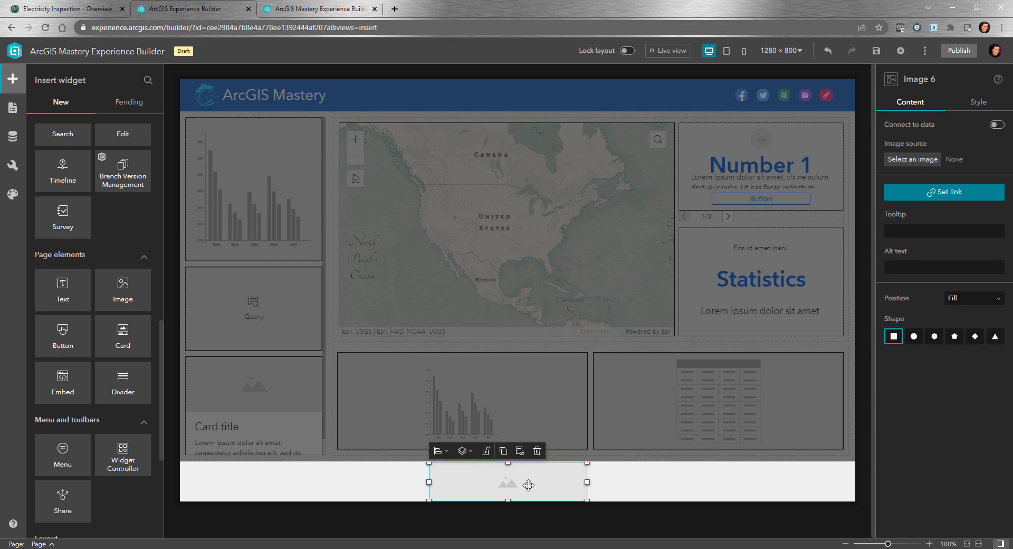
Shrink the footer's image widget to a small near-square and use the uploaded Logo Blue image as its source.
left_click_drag(589, 482, 533, 482)
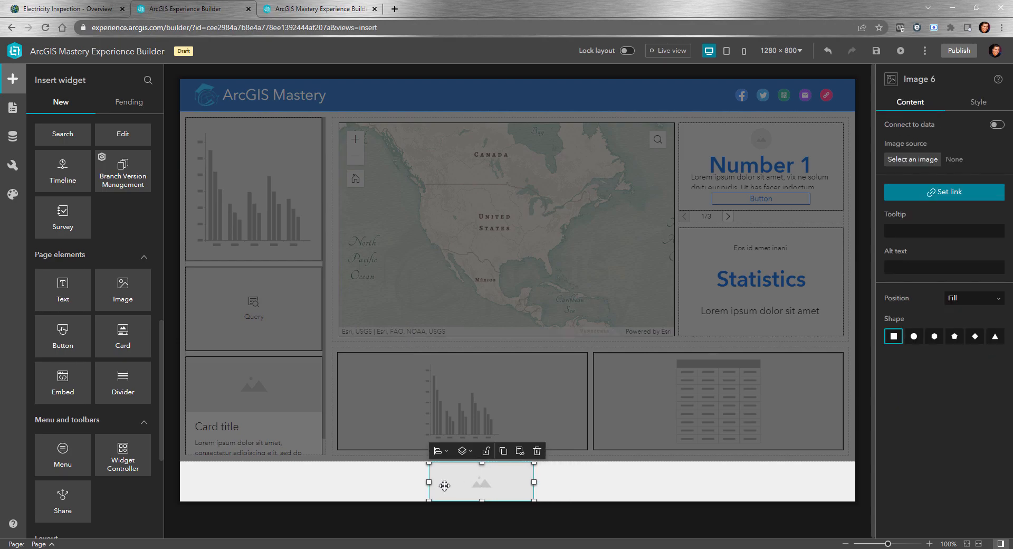
left_click_drag(429, 482, 470, 482)
left_click(912, 159)
left_click(778, 181)
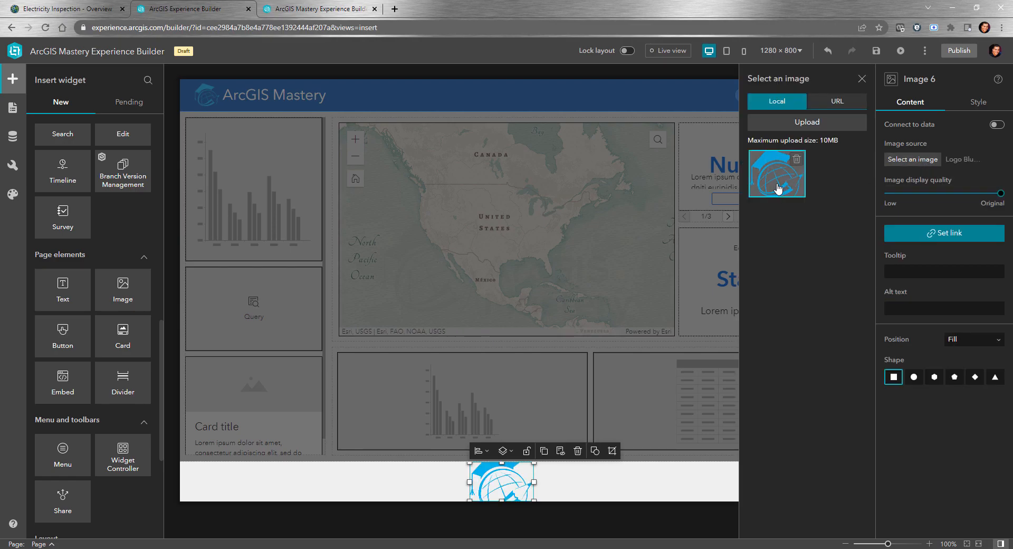
left_click_drag(527, 494, 490, 486)
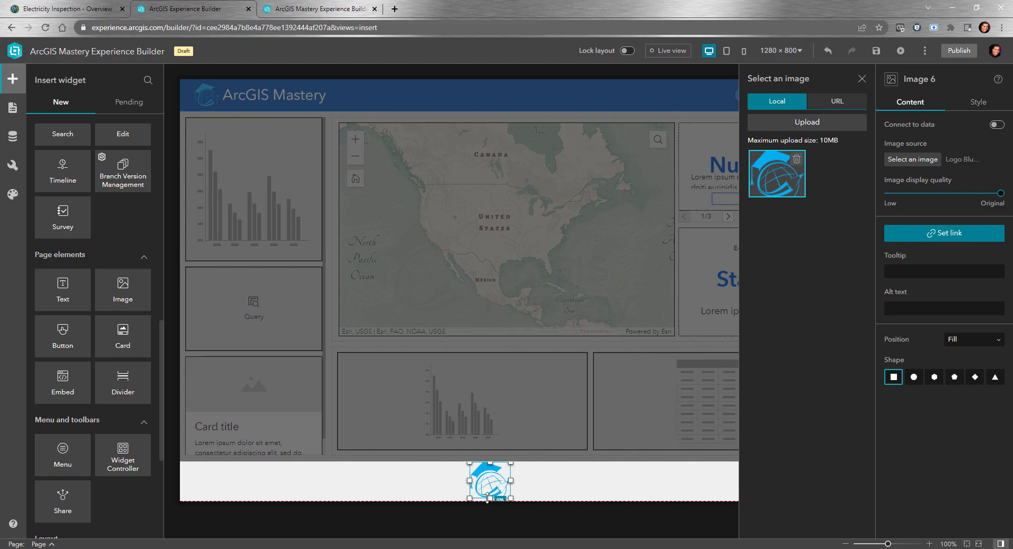
key("Escape")
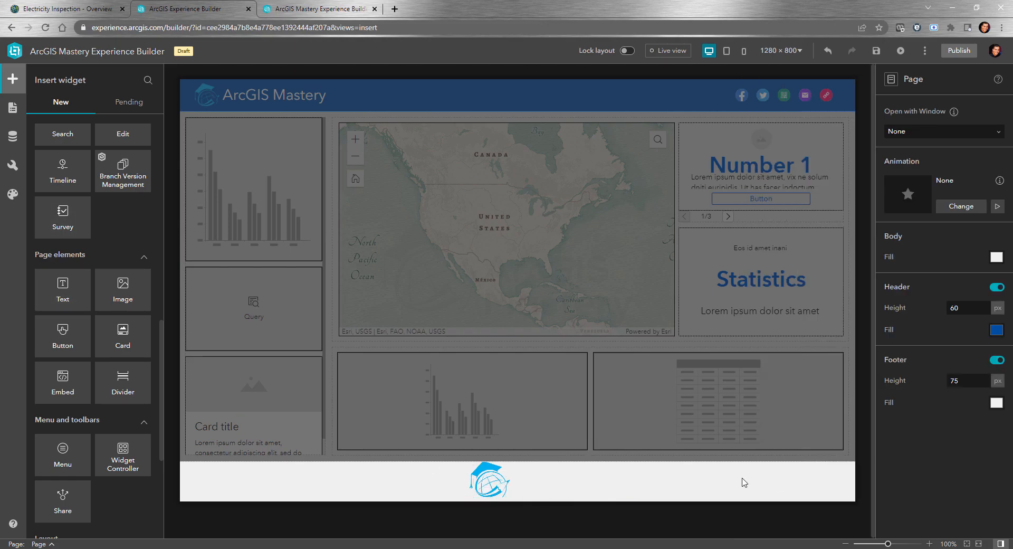
Add a Text widget reading "Contact Us" to the footer, beside the logo.
left_click_drag(63, 291, 680, 481)
double_click(648, 469)
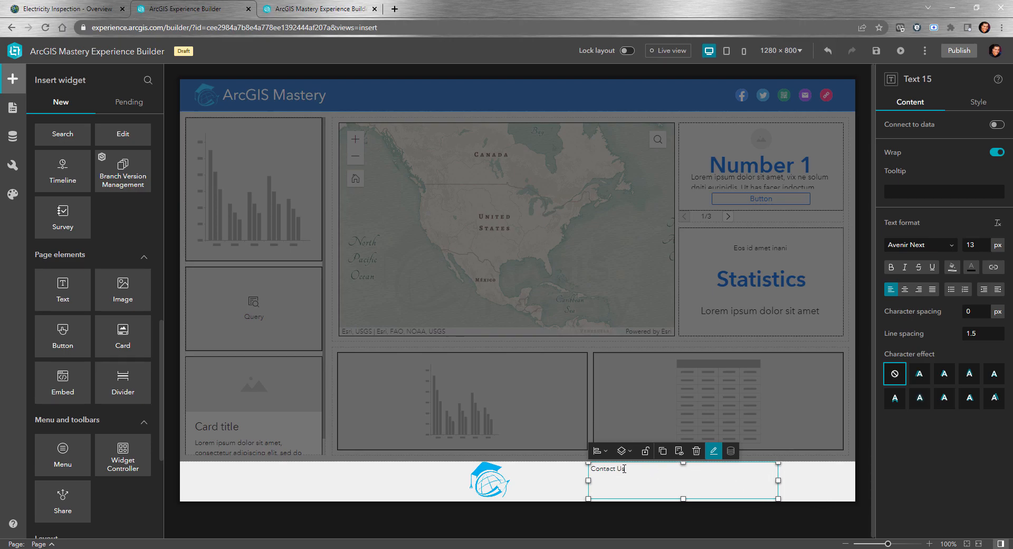
left_click_drag(625, 467, 578, 471)
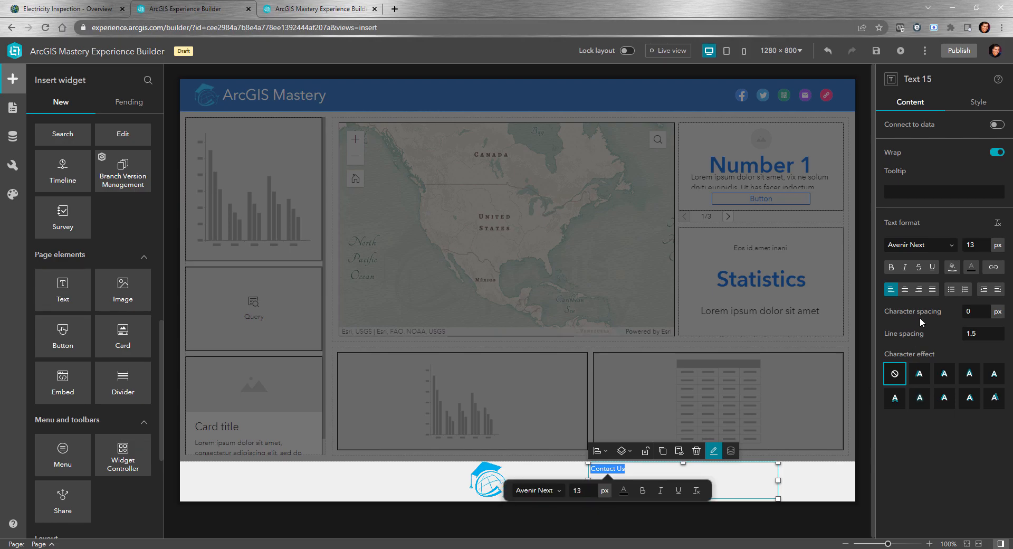
left_click(993, 267)
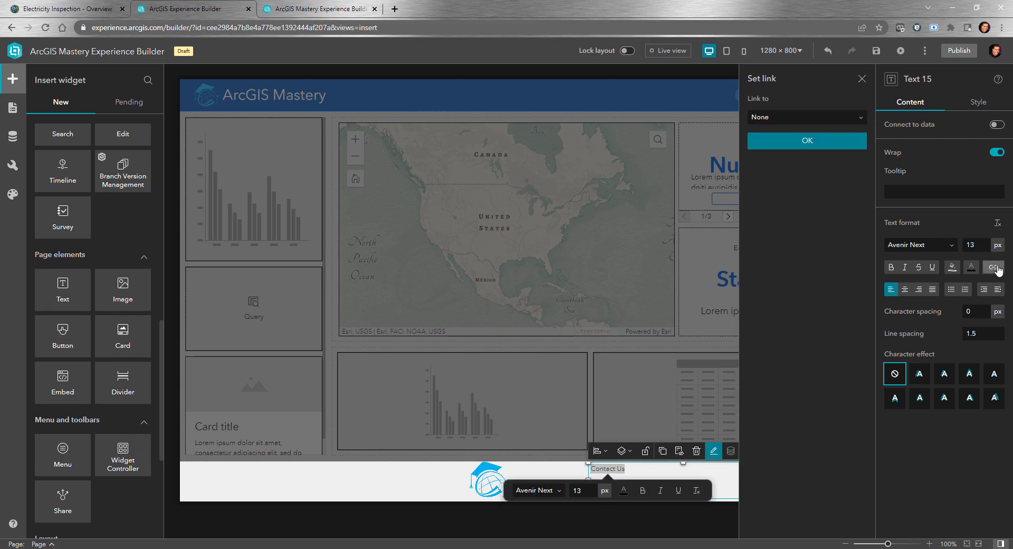
left_click(811, 119)
left_click(788, 194)
left_click(799, 162)
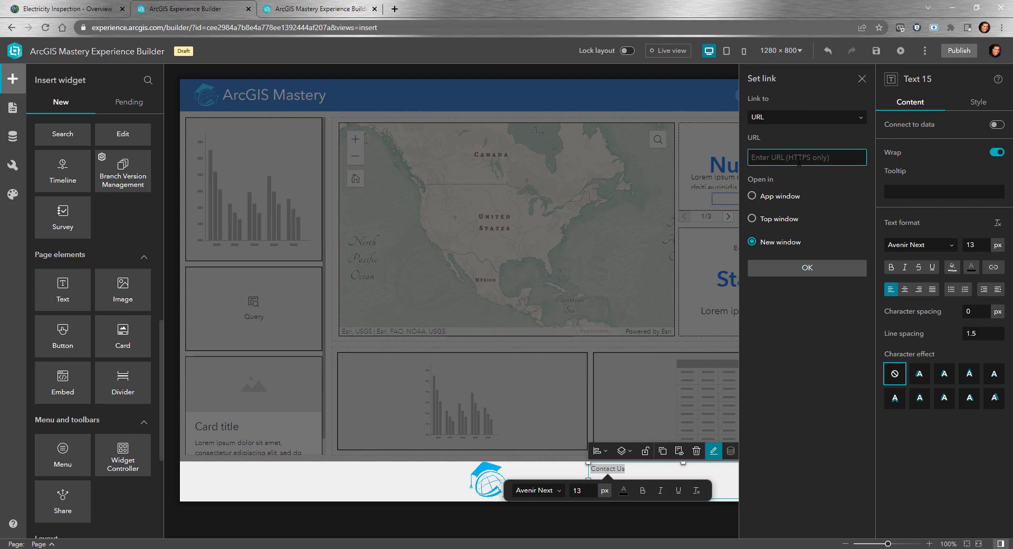
type("https:")
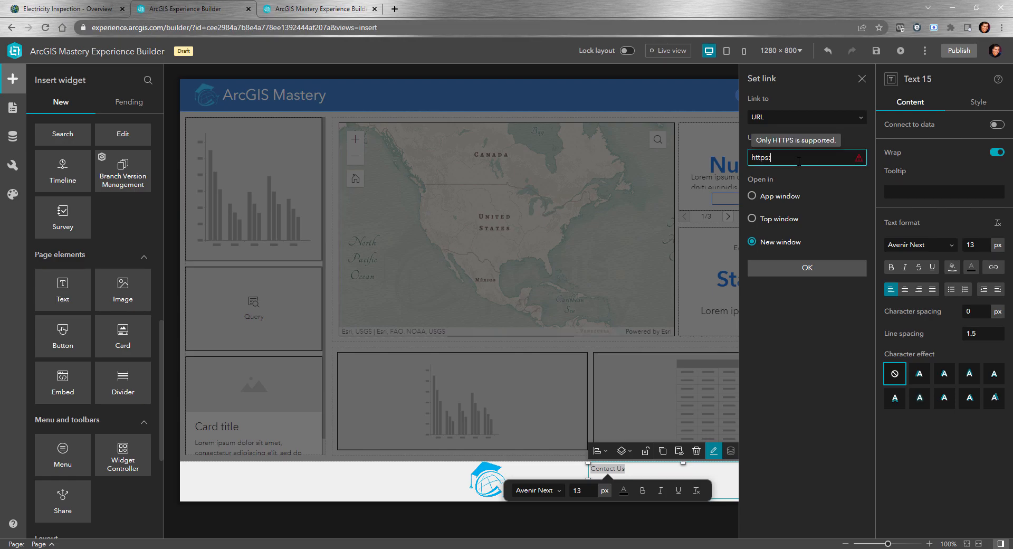
key("BackSpace")
key("BackSpace")
key("BackSpace")
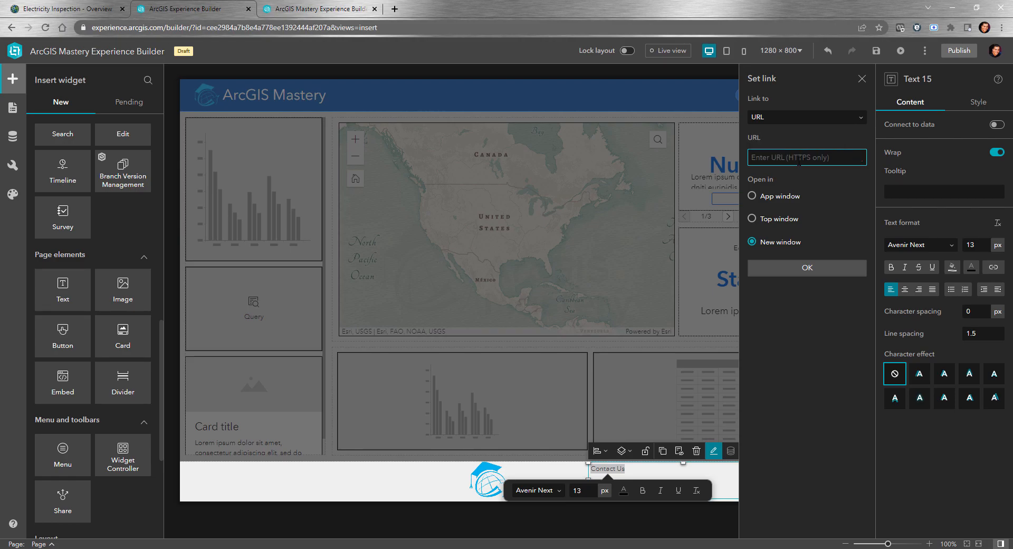
left_click(824, 118)
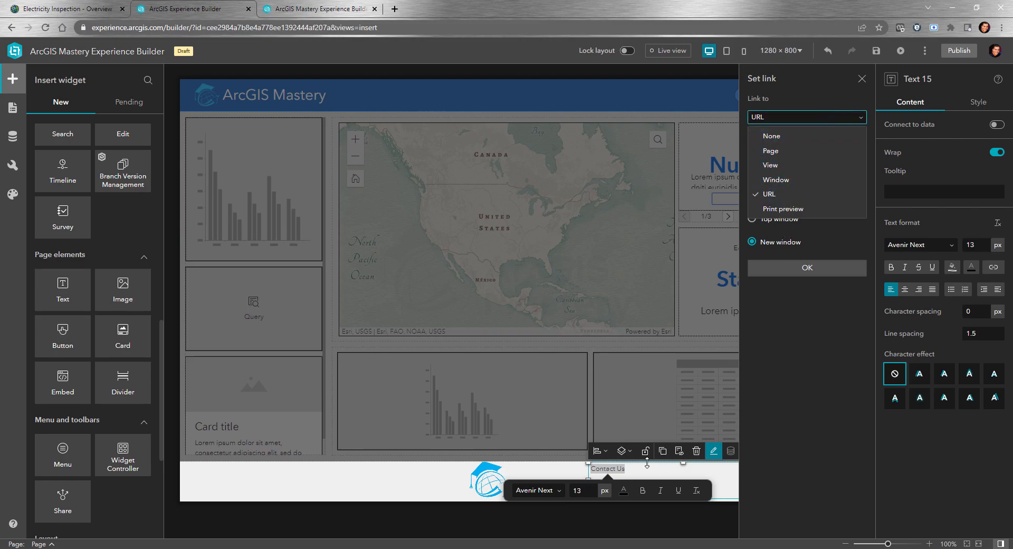
left_click(823, 324)
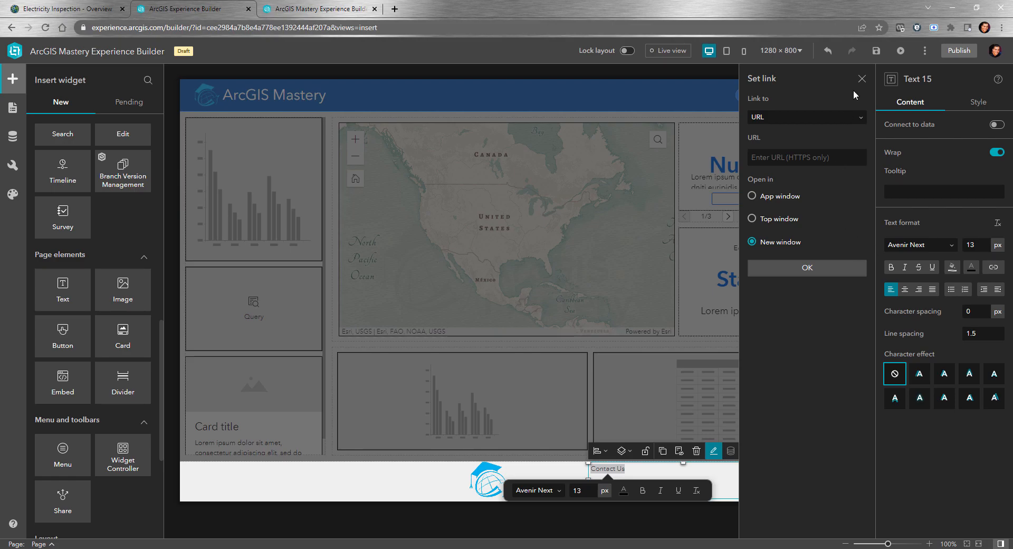
left_click(807, 157)
left_click(815, 342)
Leave footer editing and turn off the page footer.
left_click(563, 474)
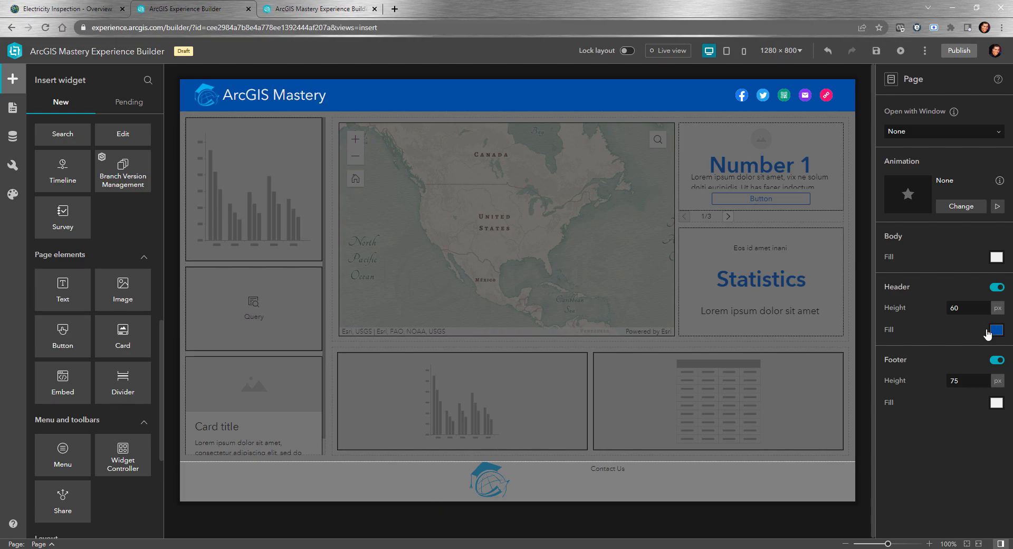
left_click(997, 360)
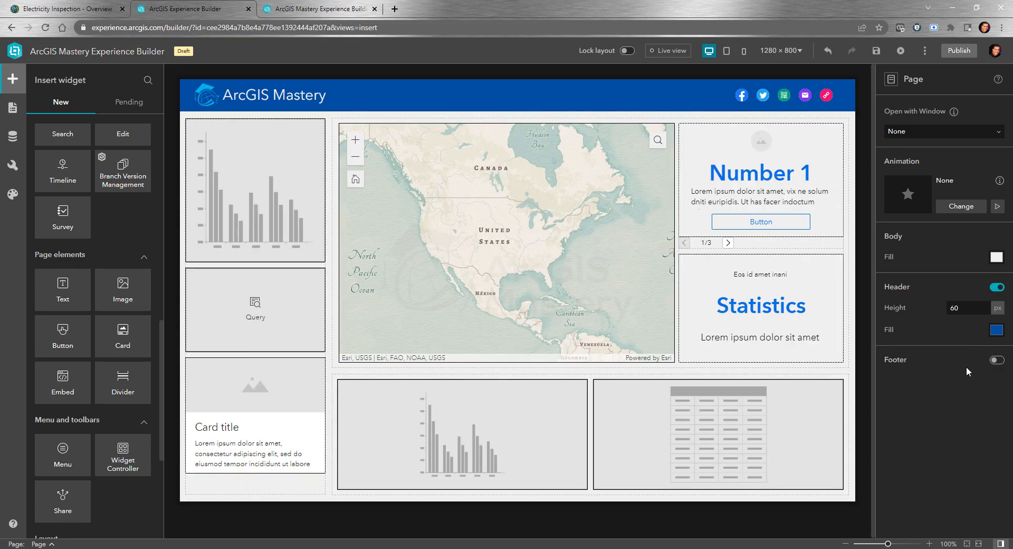
Turn the page header off and back on.
left_click(997, 287)
left_click(996, 288)
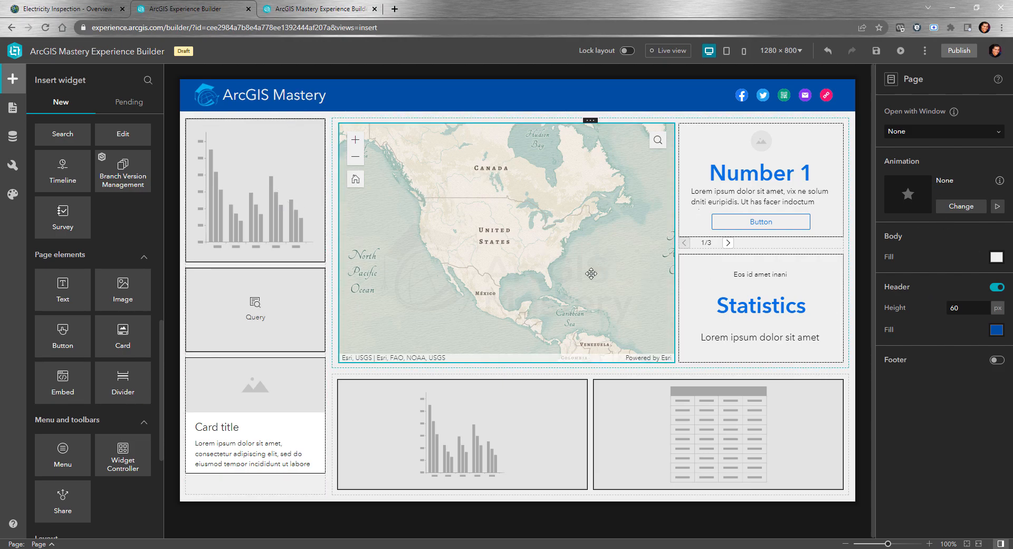
Select the map widget in the page body and browse the Living Atlas web maps as new data for its source.
scroll(78, 258, "up", 10)
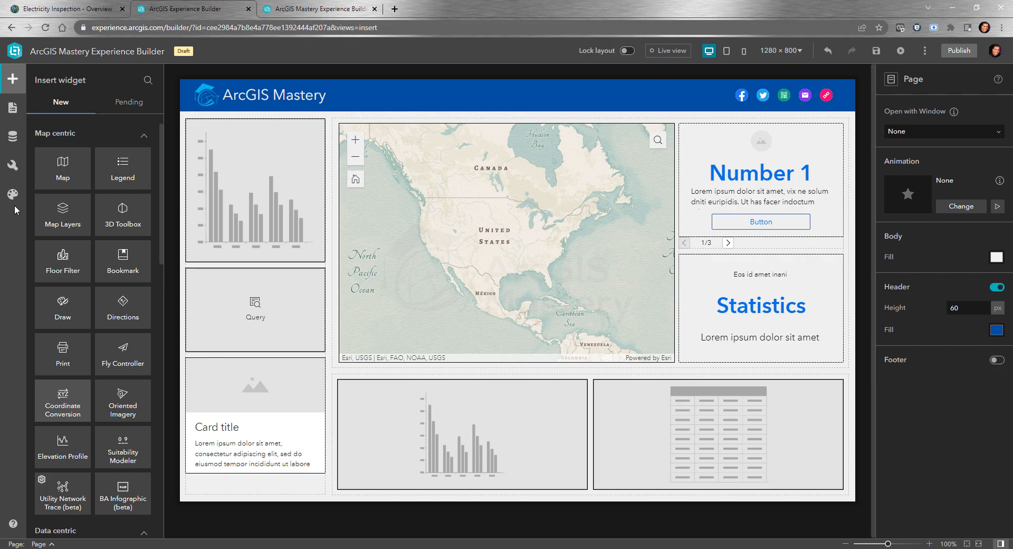
left_click_drag(62, 154, 466, 253)
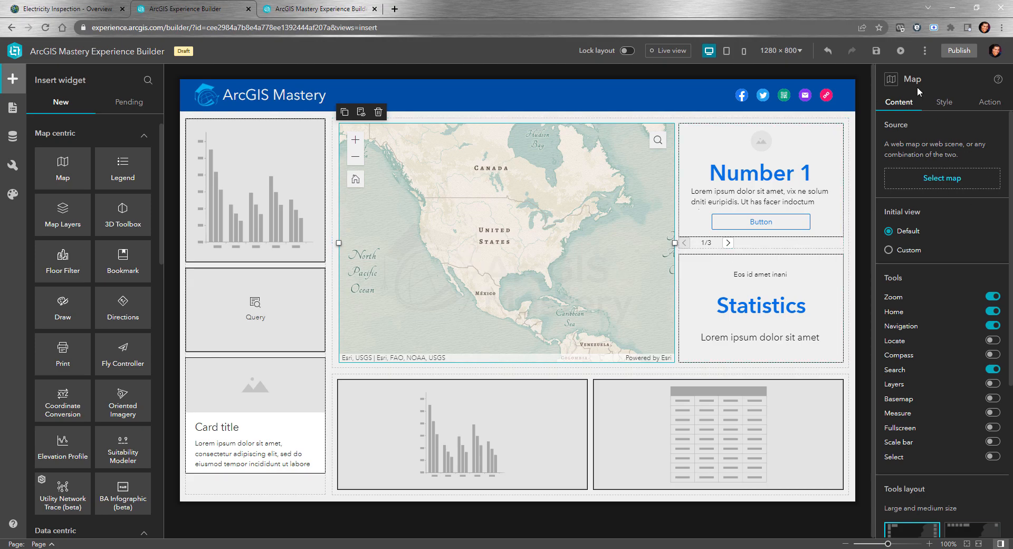
left_click(921, 184)
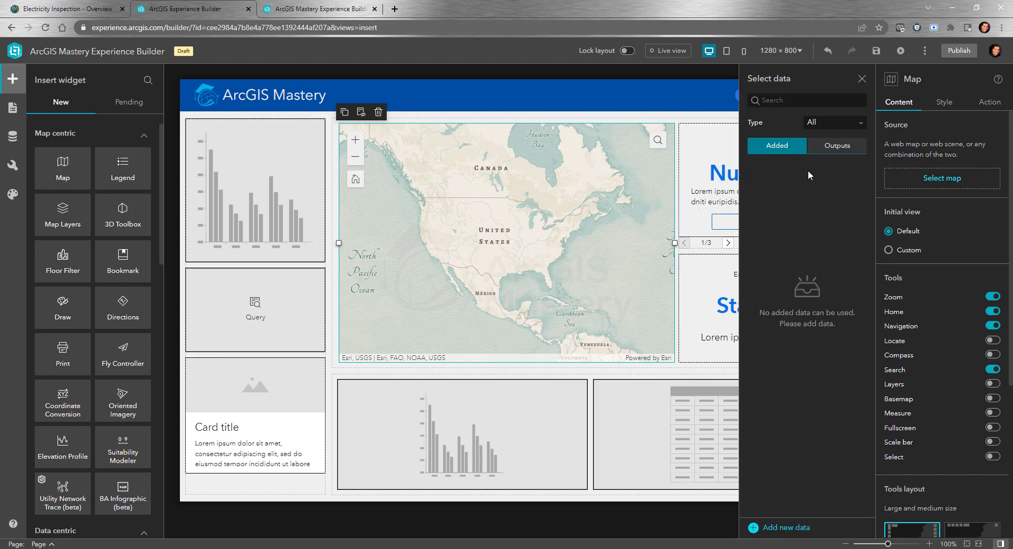
left_click(769, 529)
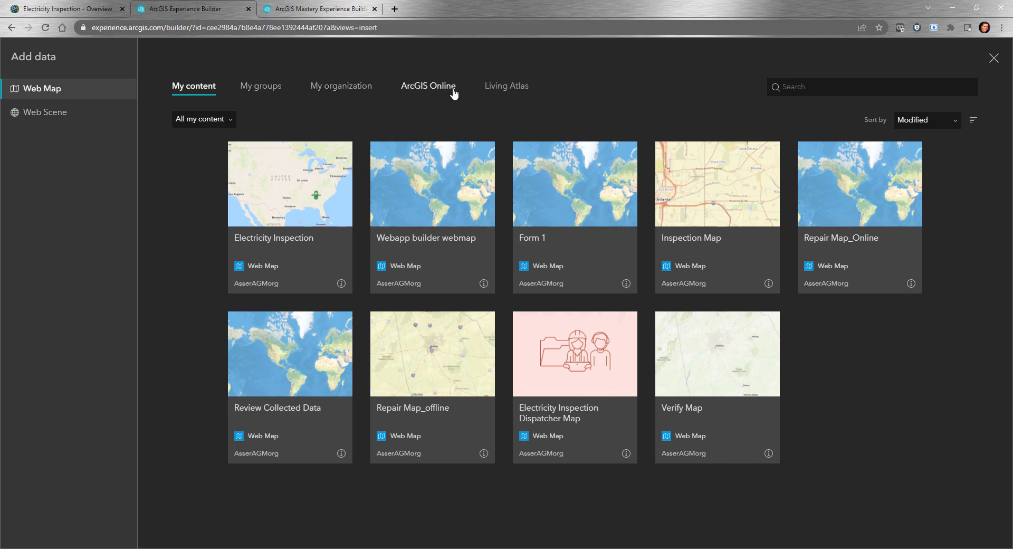
left_click(498, 95)
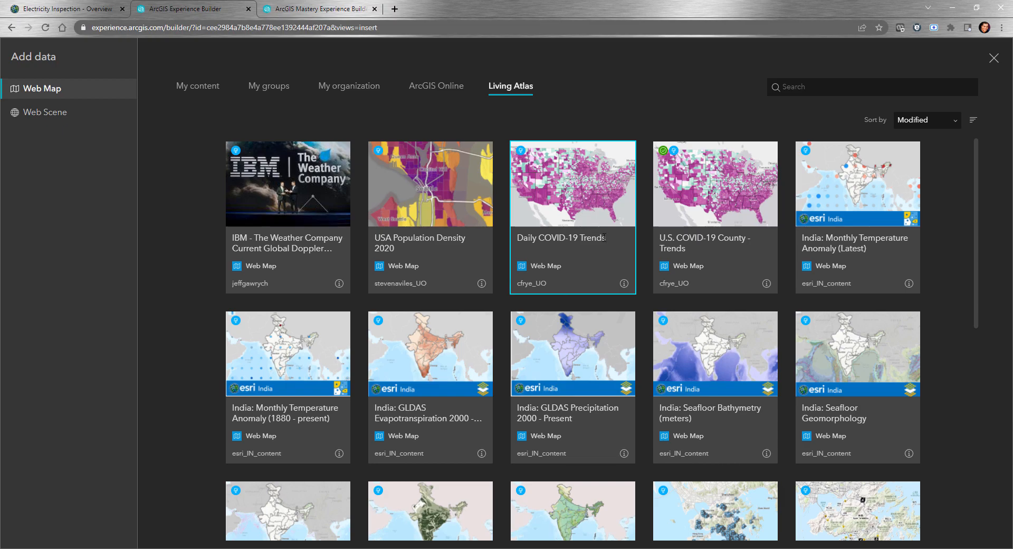
Open the Daily COVID-19 Trends item page and review its description, layers and basemap, then return to the builder.
left_click(624, 284)
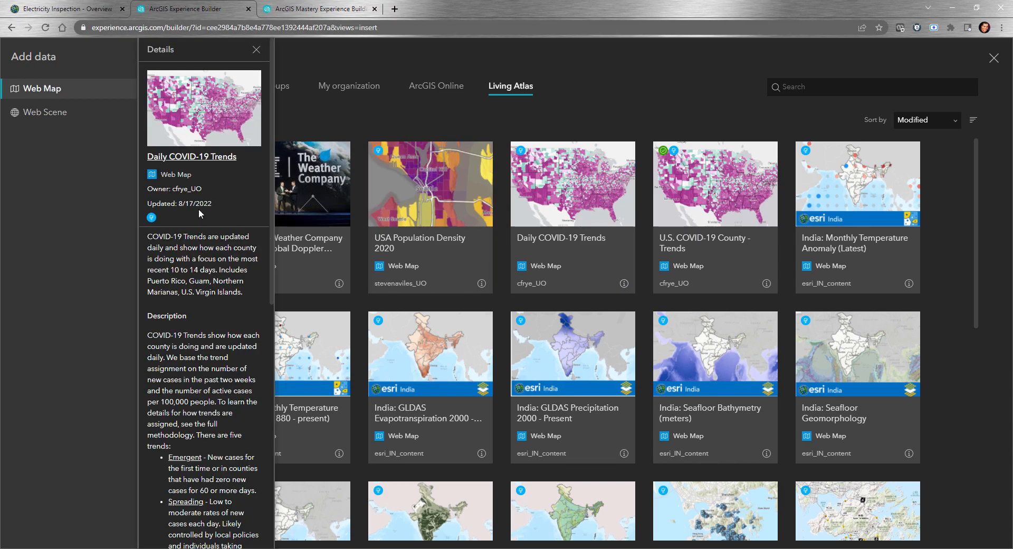
right_click(199, 159)
left_click(227, 167)
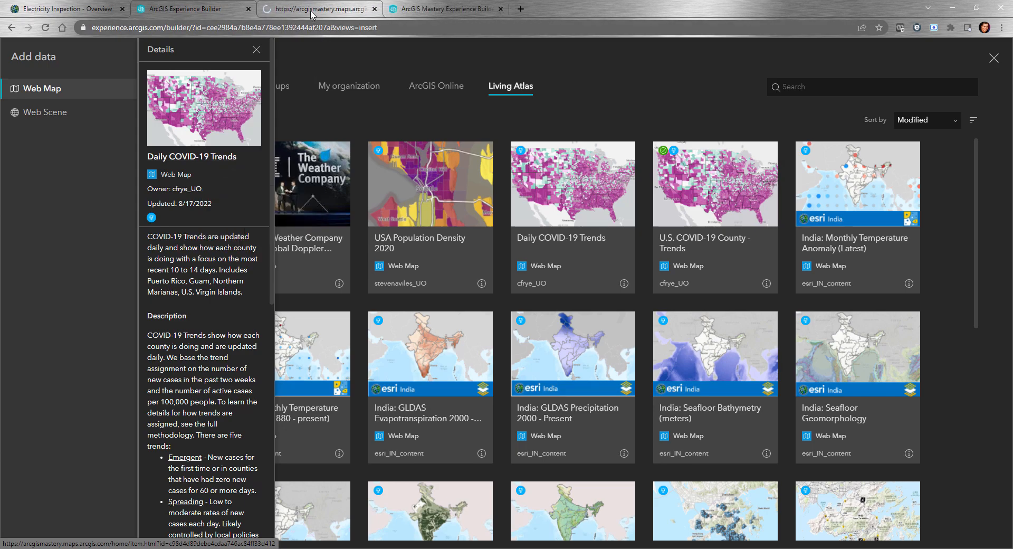
left_click(314, 9)
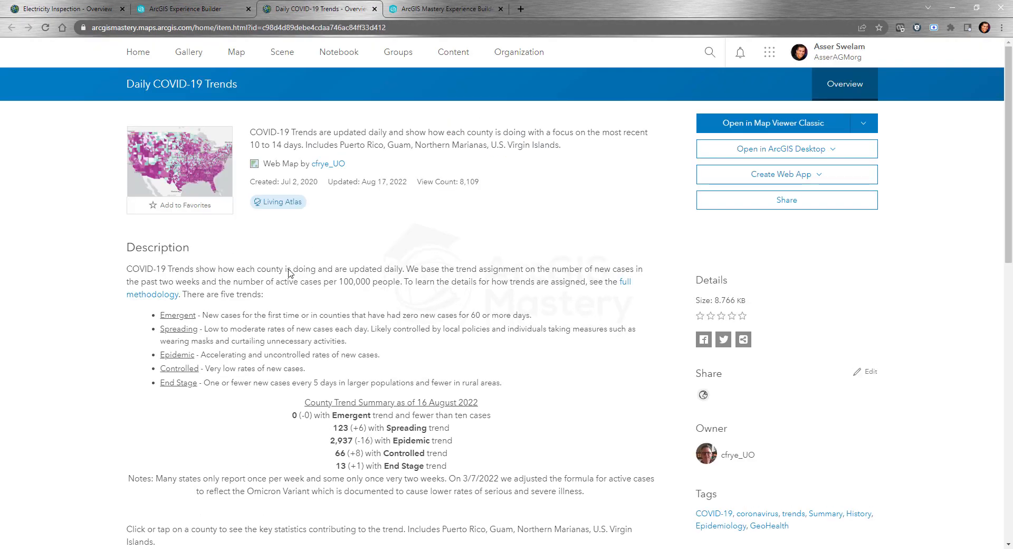
scroll(113, 321, "down", 5)
scroll(82, 322, "down", 2)
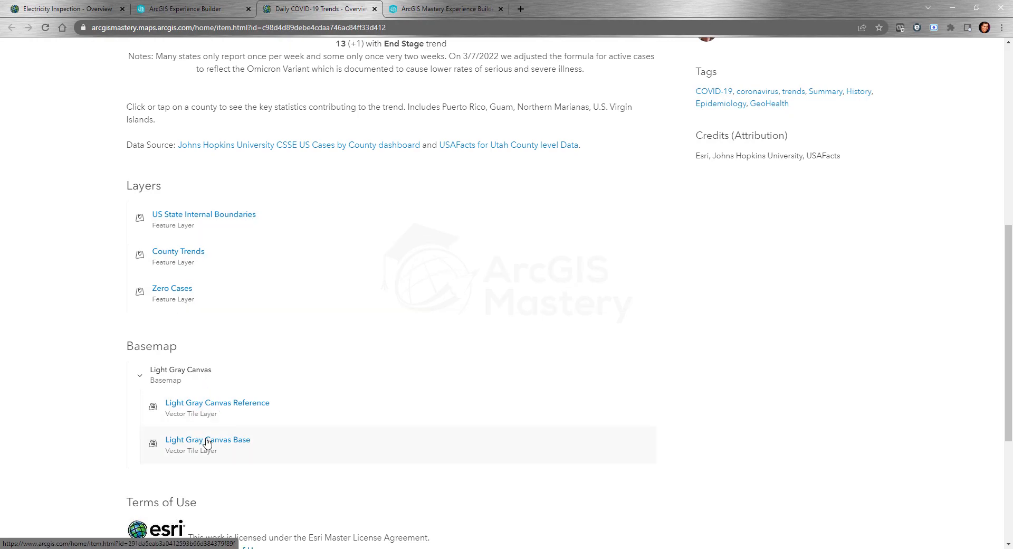
scroll(159, 294, "up", 8)
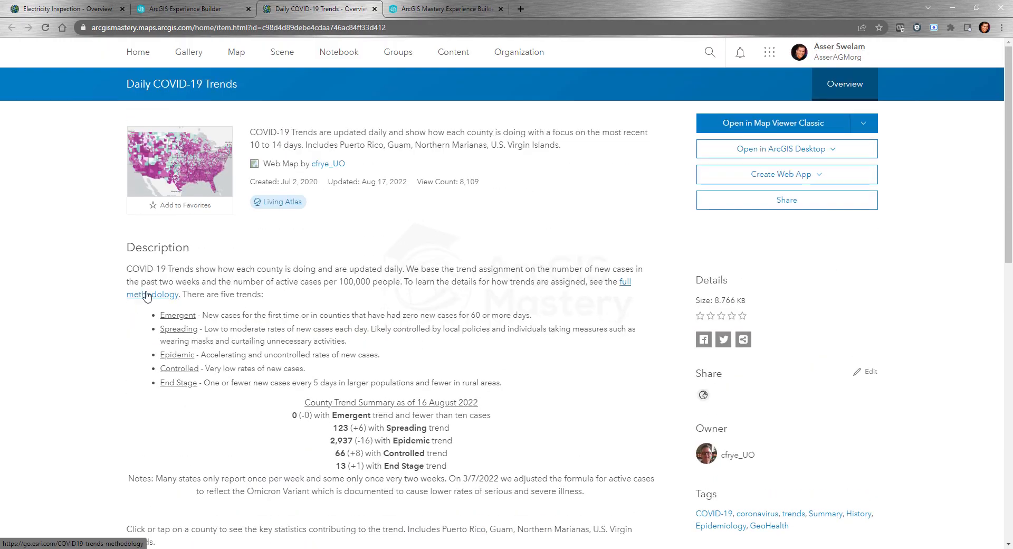
left_click(193, 9)
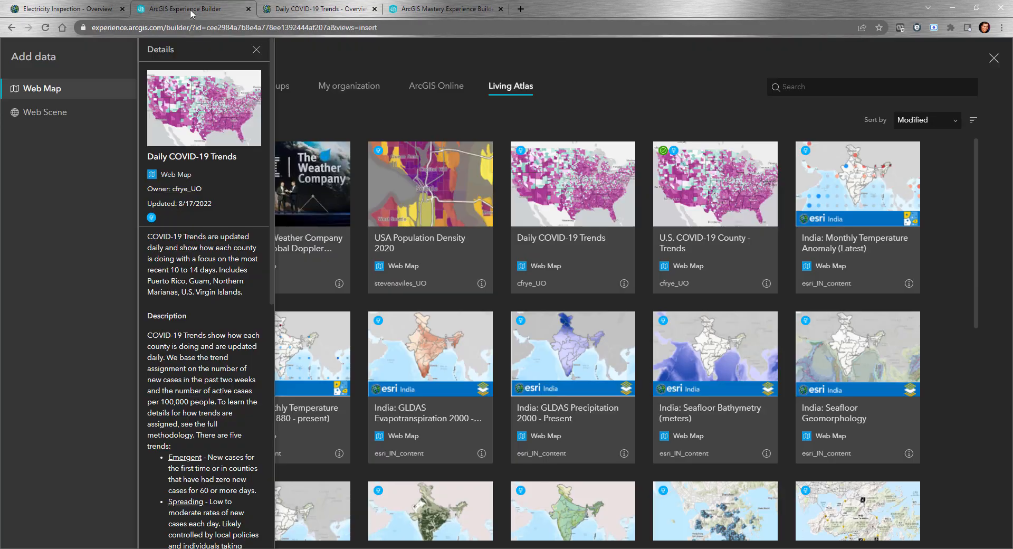
Add the Webapp builder webmap from your own content and set it as the map widget's source.
left_click(258, 53)
left_click(213, 88)
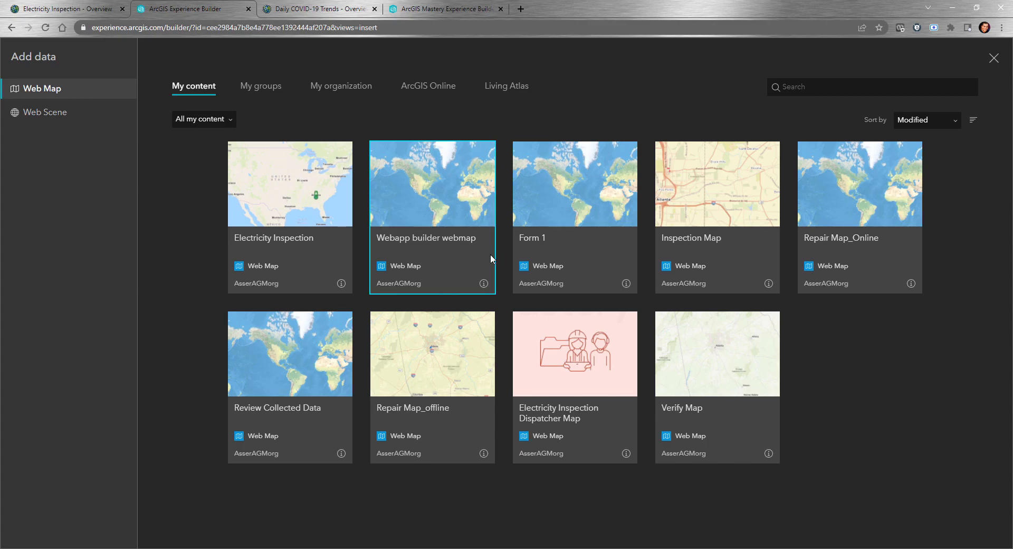
left_click(457, 220)
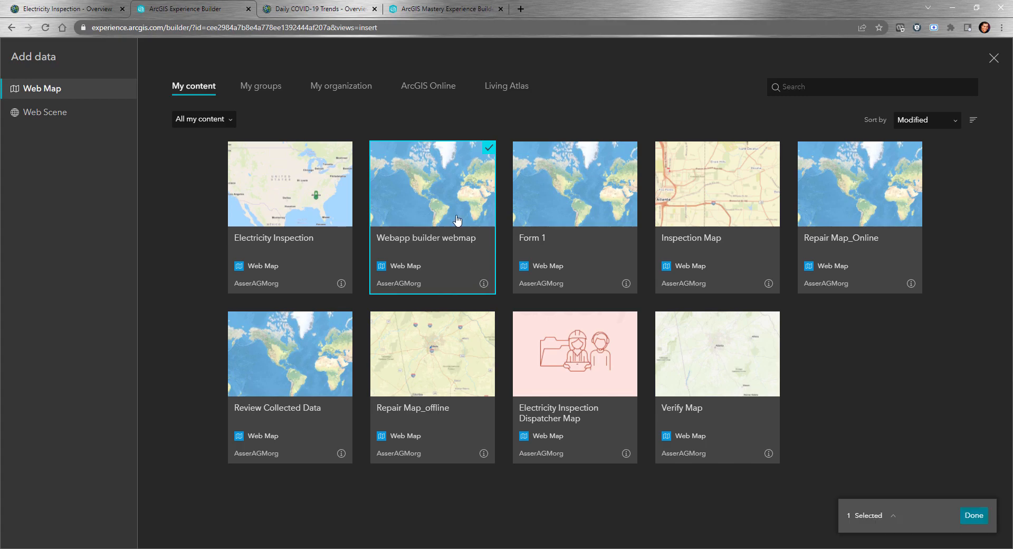
left_click(973, 516)
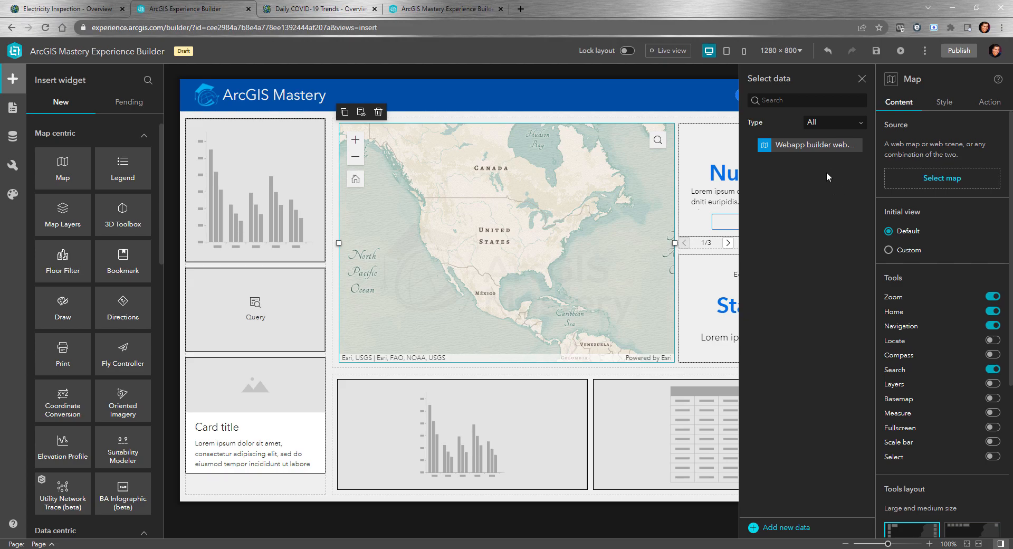
left_click(669, 50)
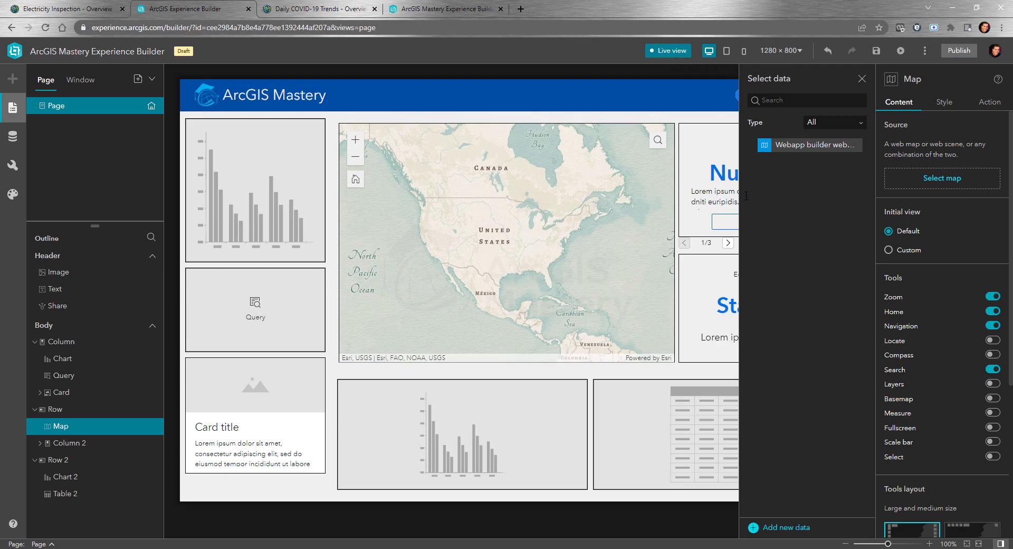
left_click(670, 52)
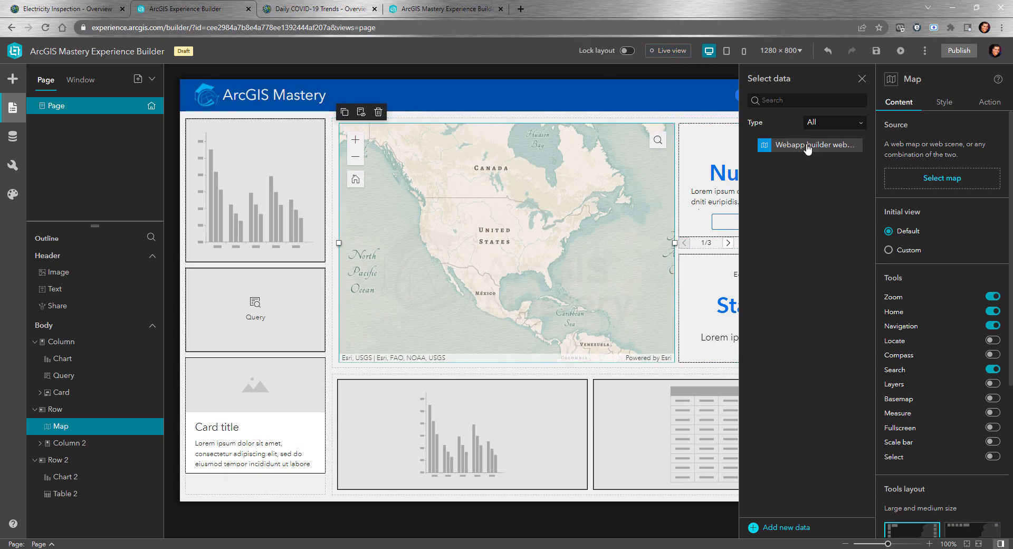
left_click(807, 147)
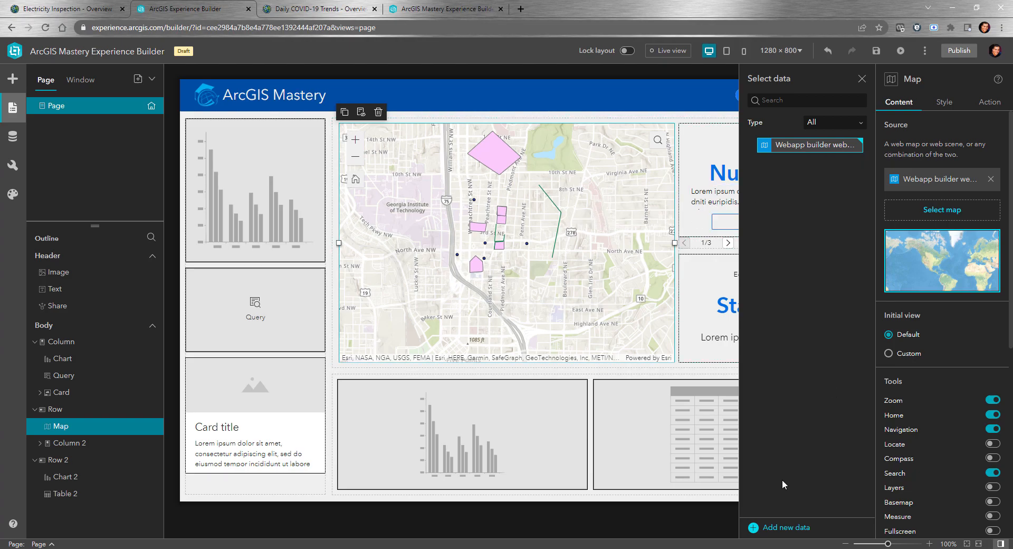
Add the Inspection Map web map from your own content as the map widget's second source.
left_click(785, 527)
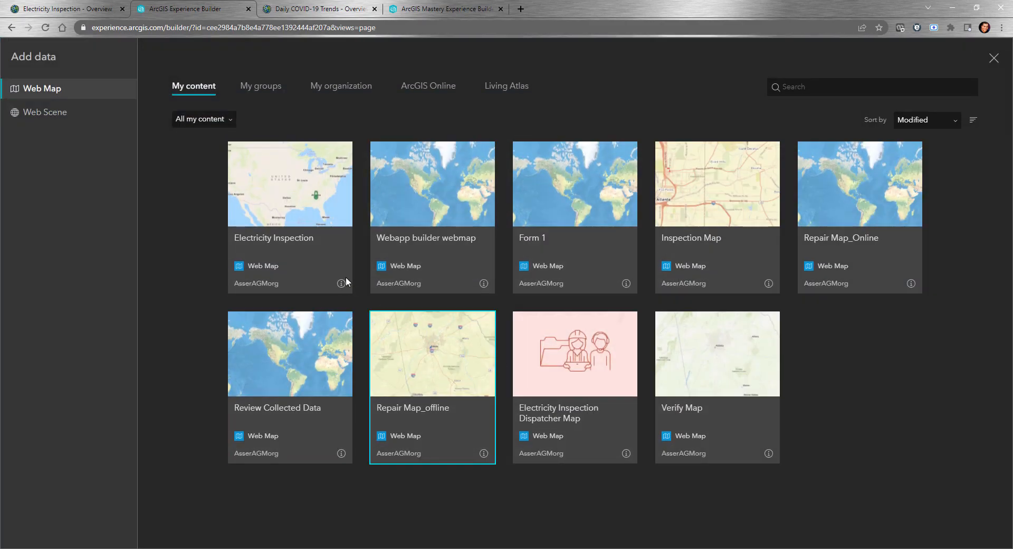
left_click(310, 228)
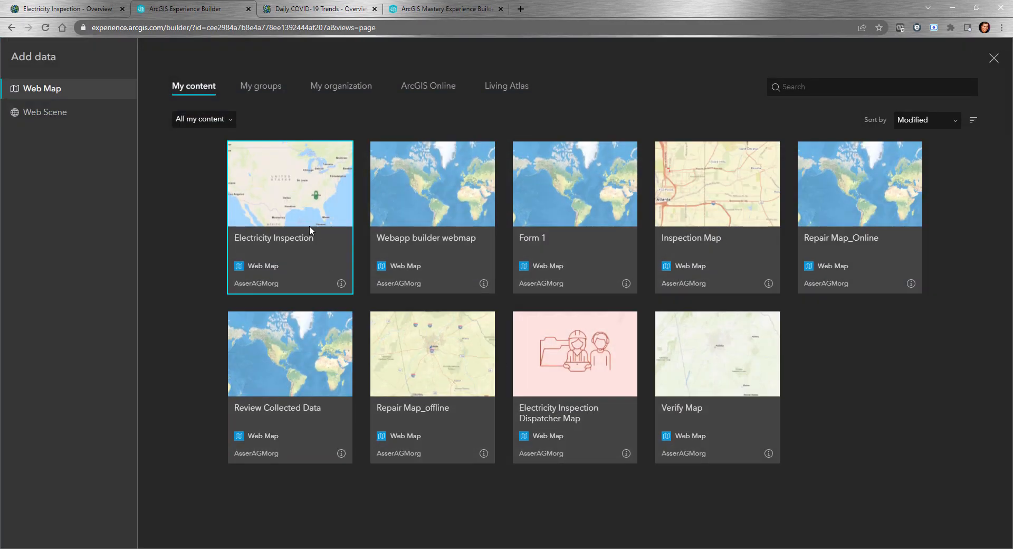
left_click(759, 202)
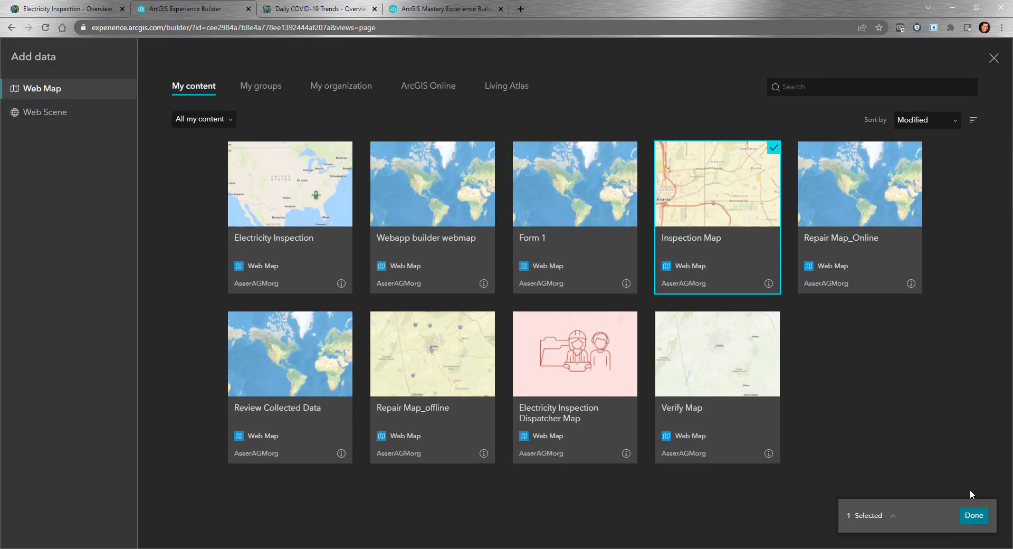
left_click(974, 514)
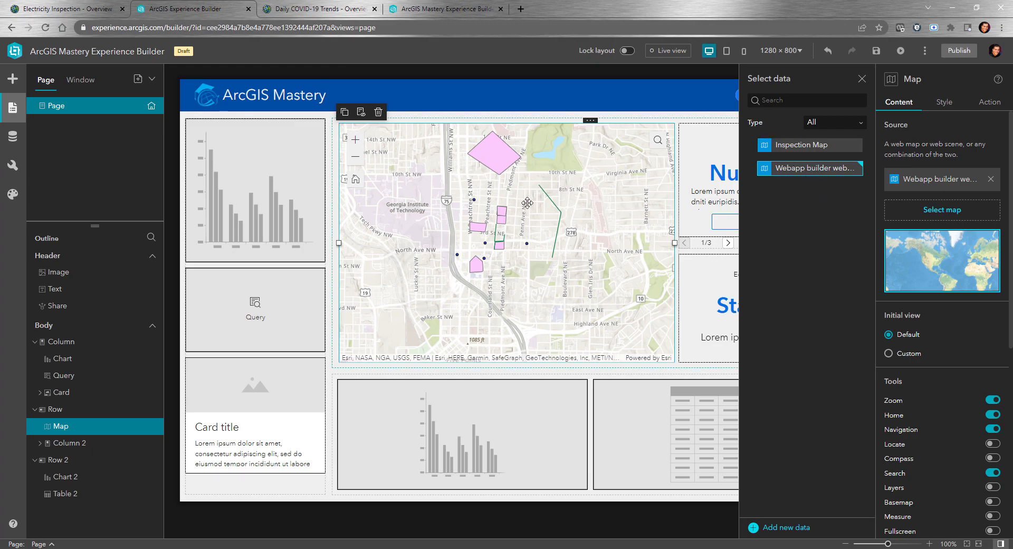
left_click(819, 150)
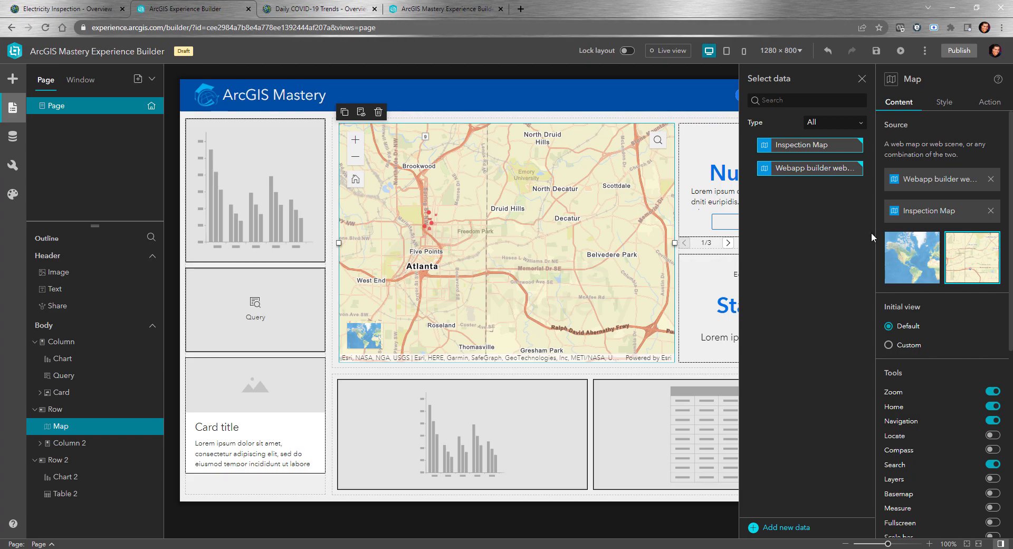
Save the experience and preview it, then go back to the builder.
left_click(877, 51)
left_click(901, 51)
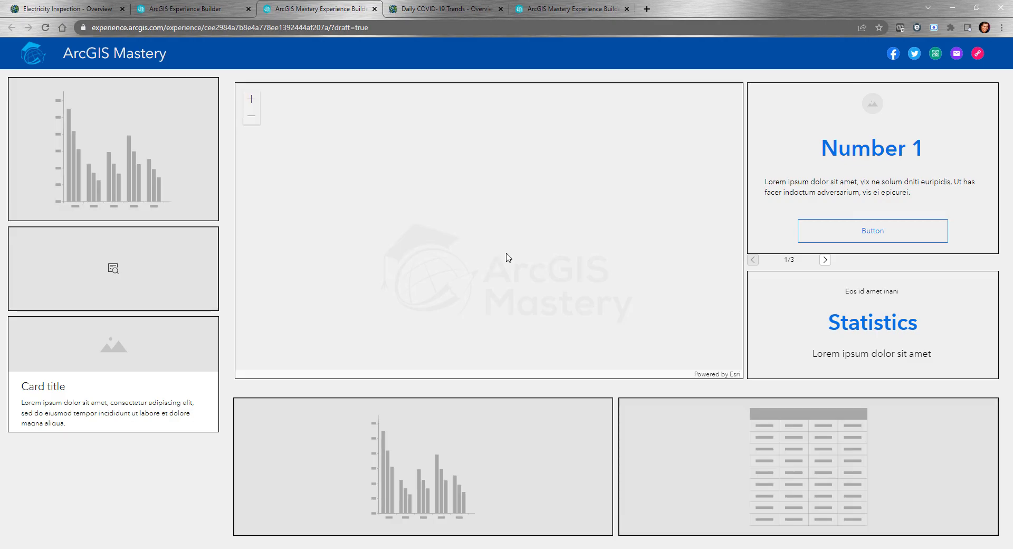
left_click(207, 9)
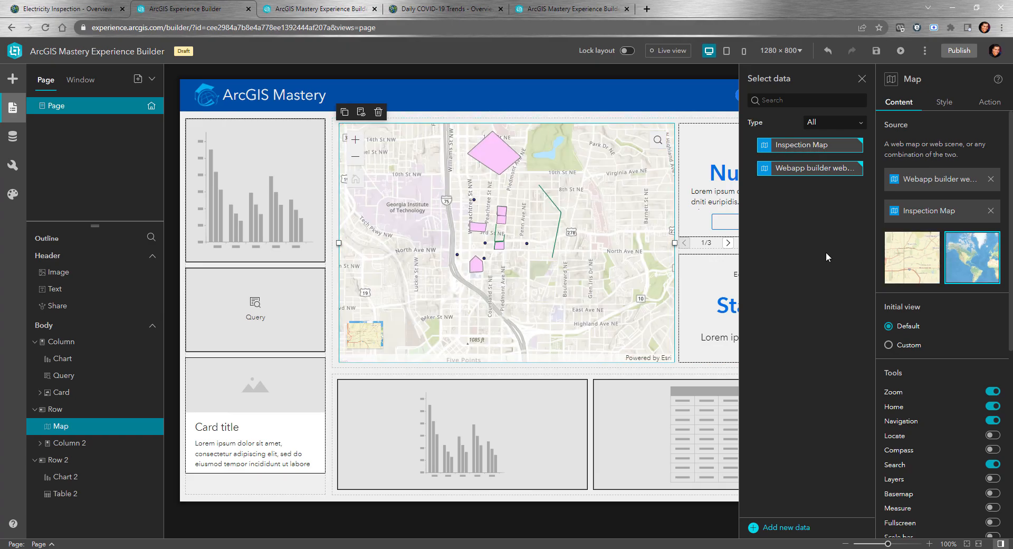
Make Inspection Map the initially displayed map of the map widget.
left_click(915, 254)
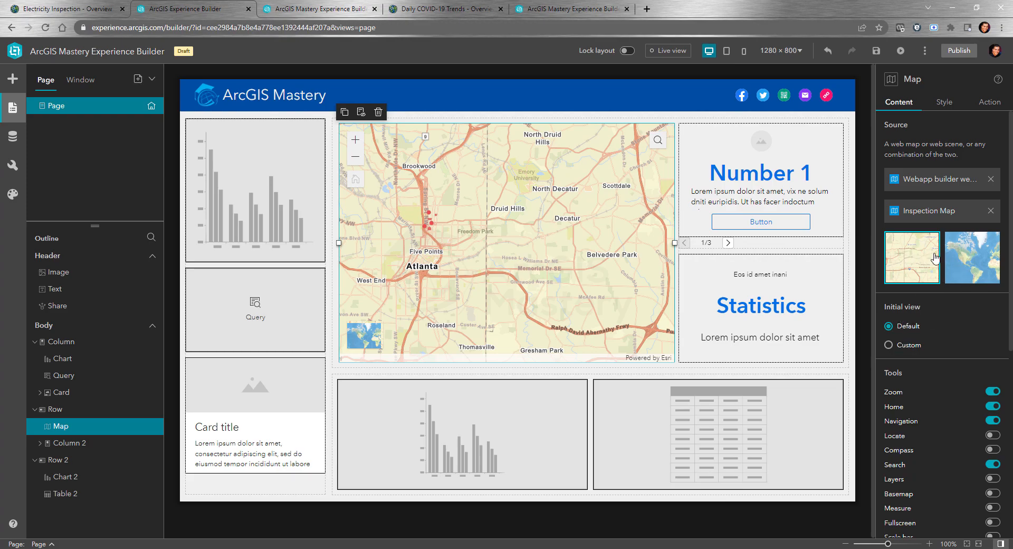
left_click(972, 258)
left_click(927, 255)
Switch the map between its two web maps in the experience preview, then return to the builder.
left_click(436, 8)
key("ctrl+shift+Tab")
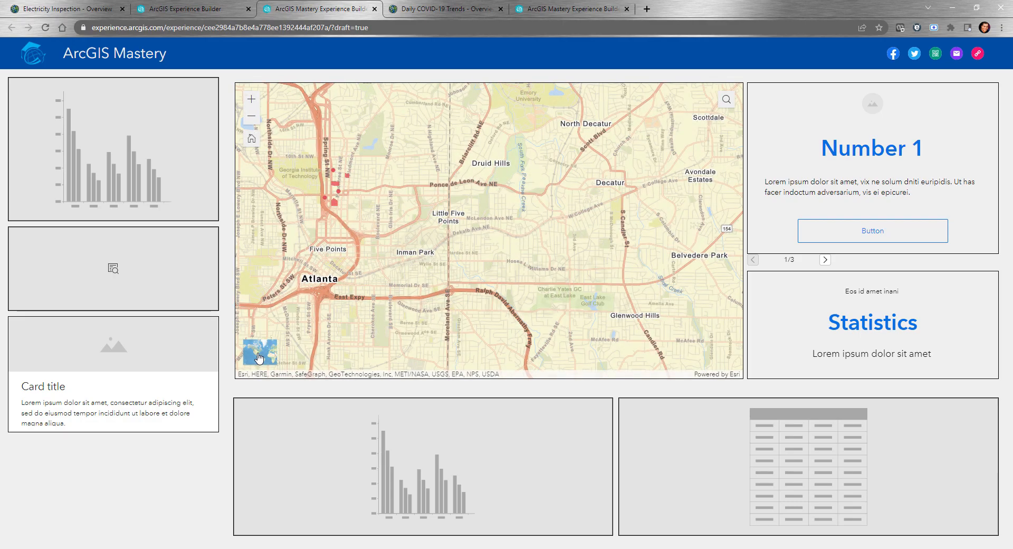
left_click(259, 359)
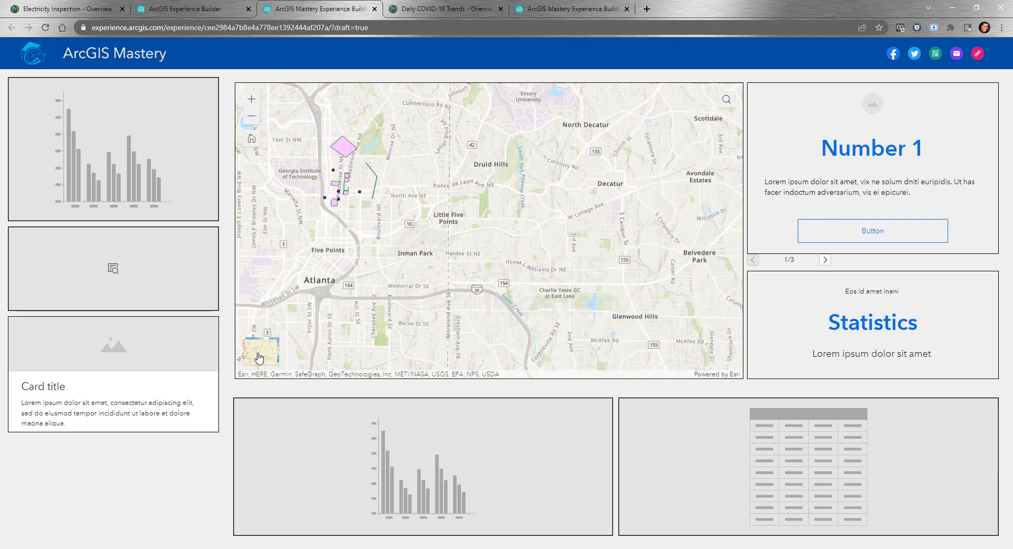
left_click(211, 8)
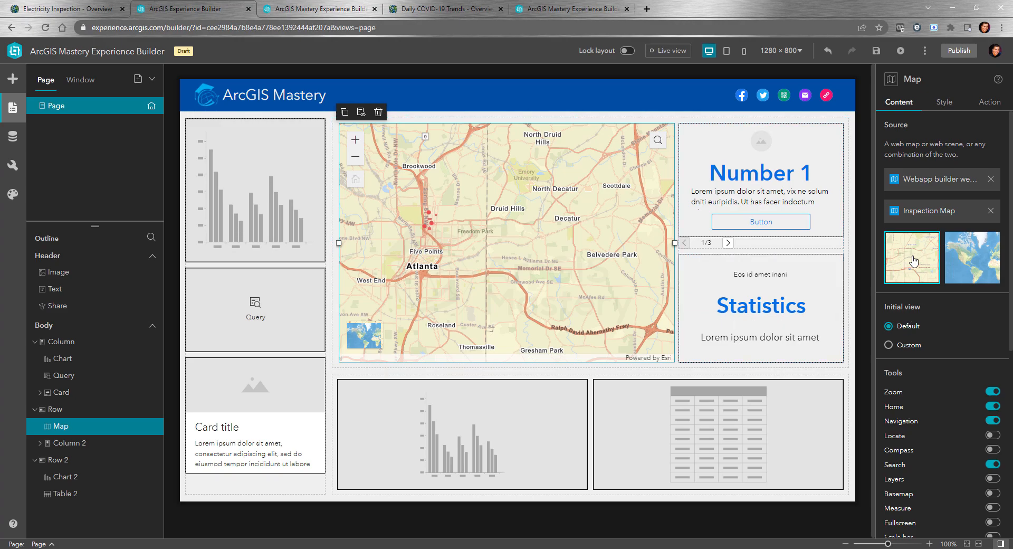
Turn on live view in the builder and switch the map widget to its other web map.
left_click(665, 51)
left_click(372, 338)
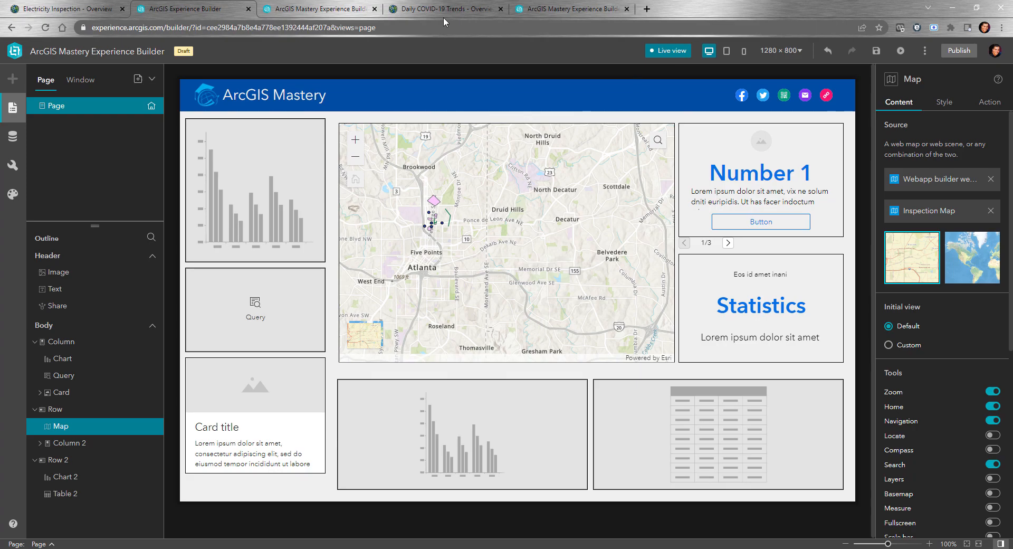
left_click(325, 9)
left_click(178, 11)
Set the map widget's initial view to Custom, centred and zoomed in on the red features in Atlanta near North Ave.
scroll(920, 303, "down", 2)
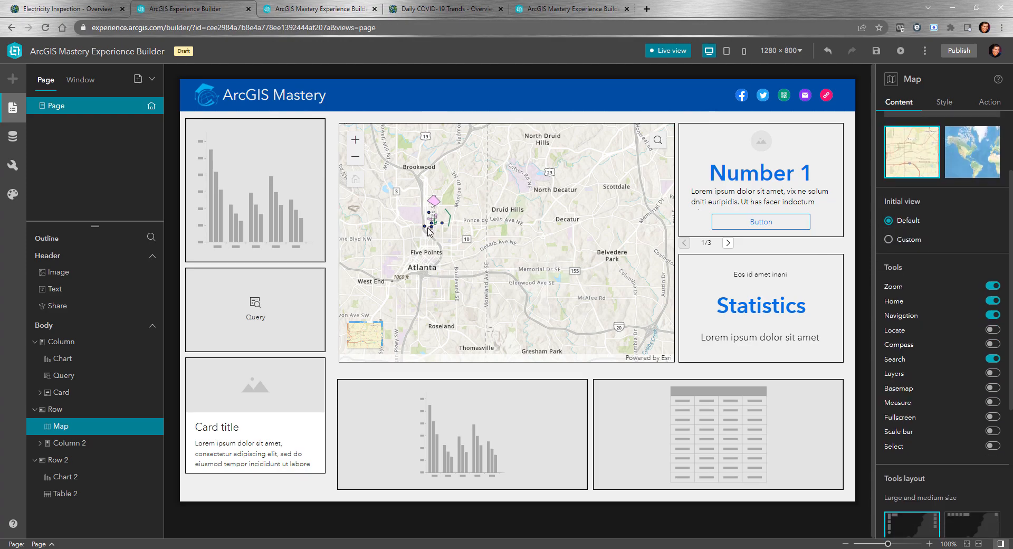
left_click(888, 240)
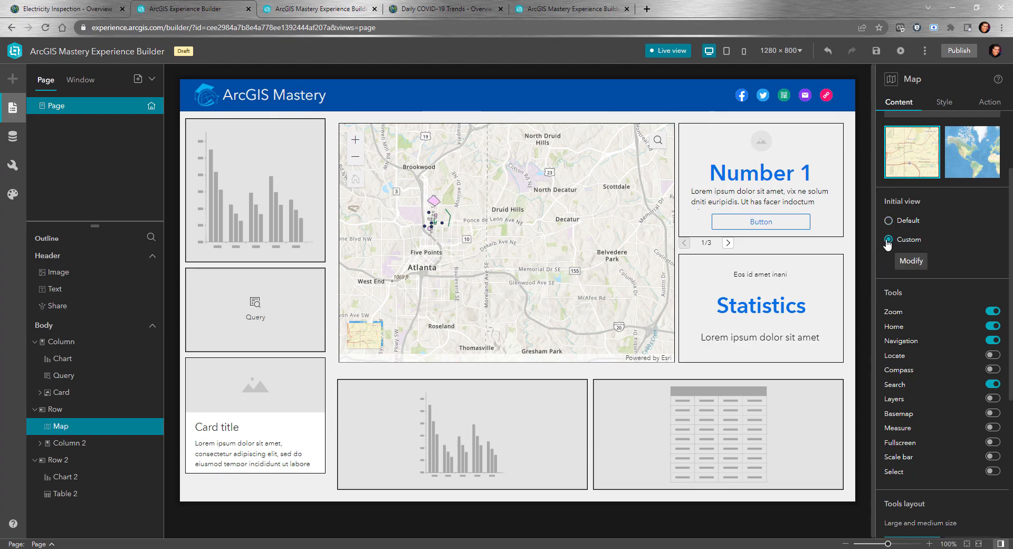
left_click(909, 263)
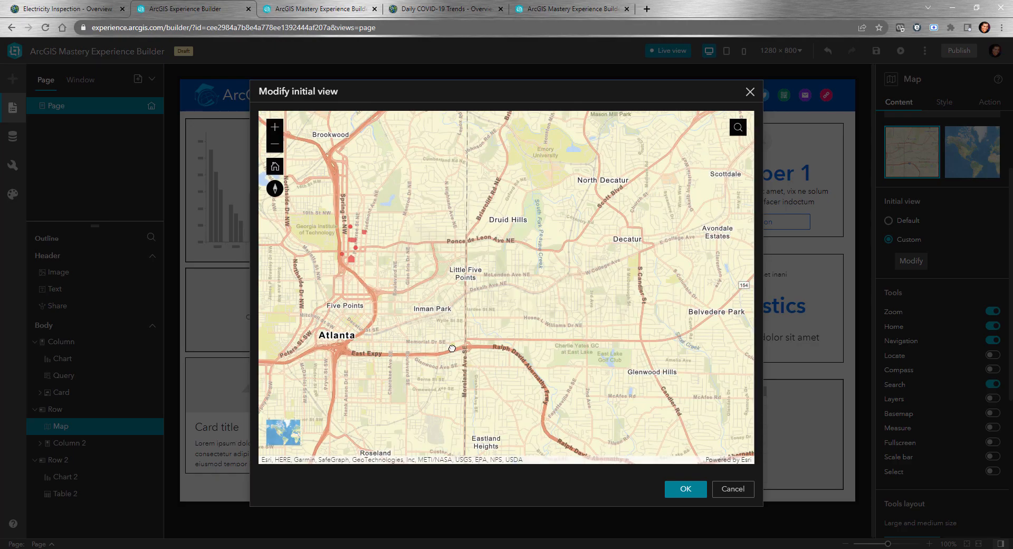
left_click_drag(316, 328, 461, 330)
scroll(516, 287, "up", 2)
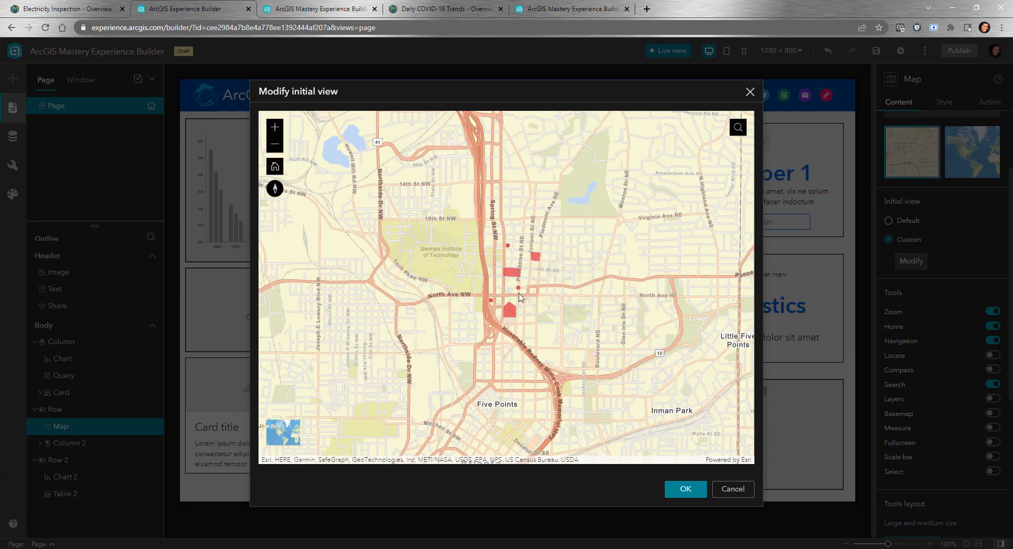
left_click(689, 490)
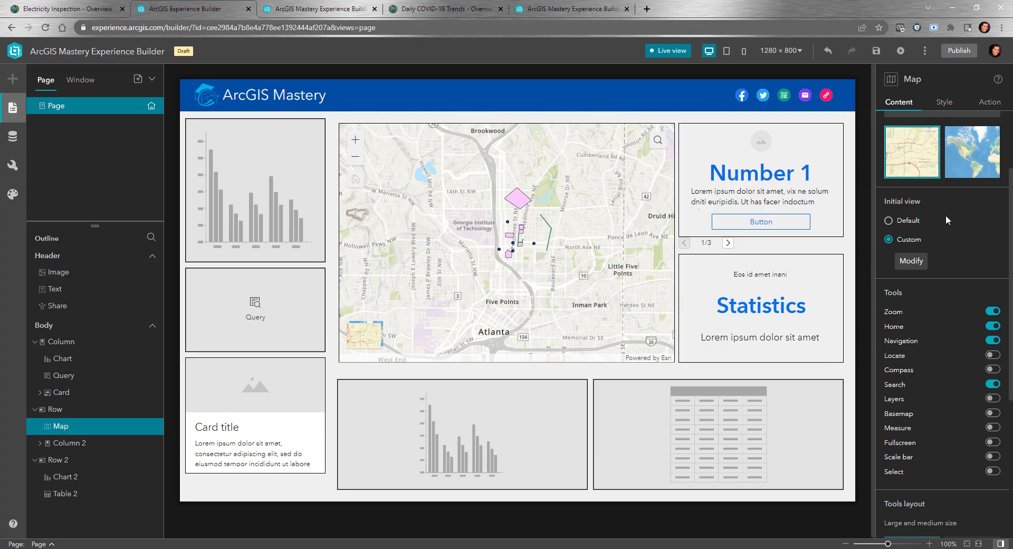
Turn on the map widget's Locate, Compass, Layers, Basemap, Measure, Fullscreen, Scale bar and Select tools, and turn off Navigation.
left_click(372, 341)
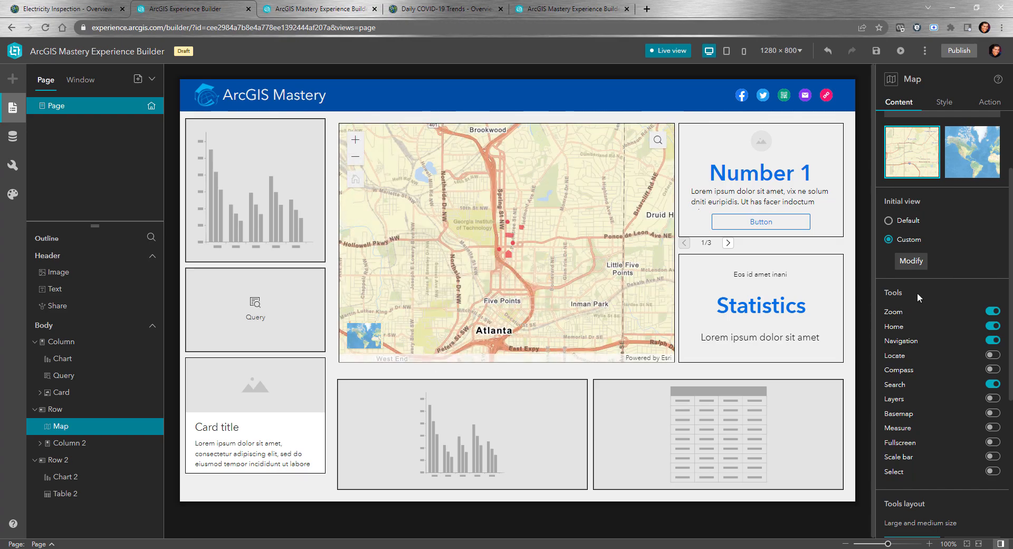
scroll(964, 321, "down", 1)
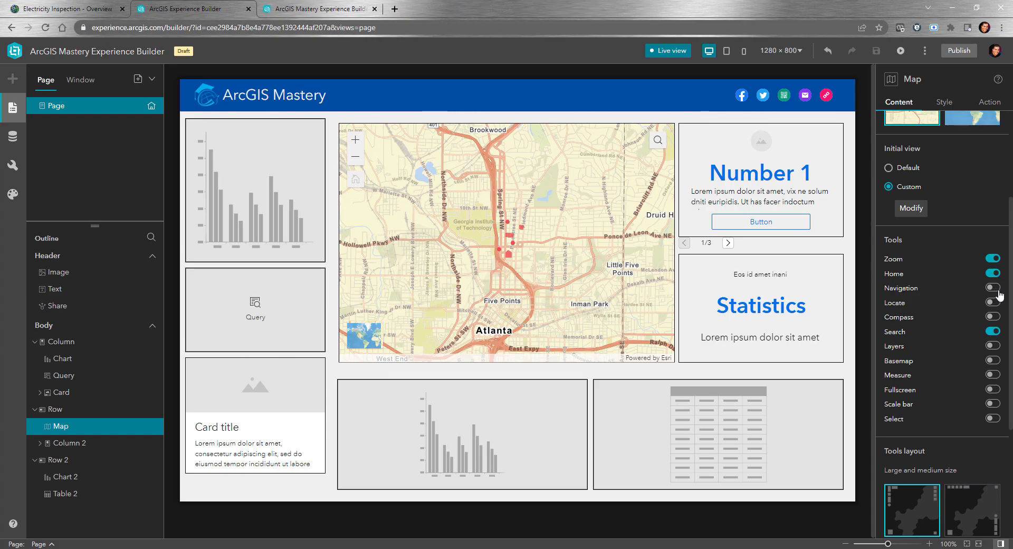
left_click(992, 288)
left_click(994, 316)
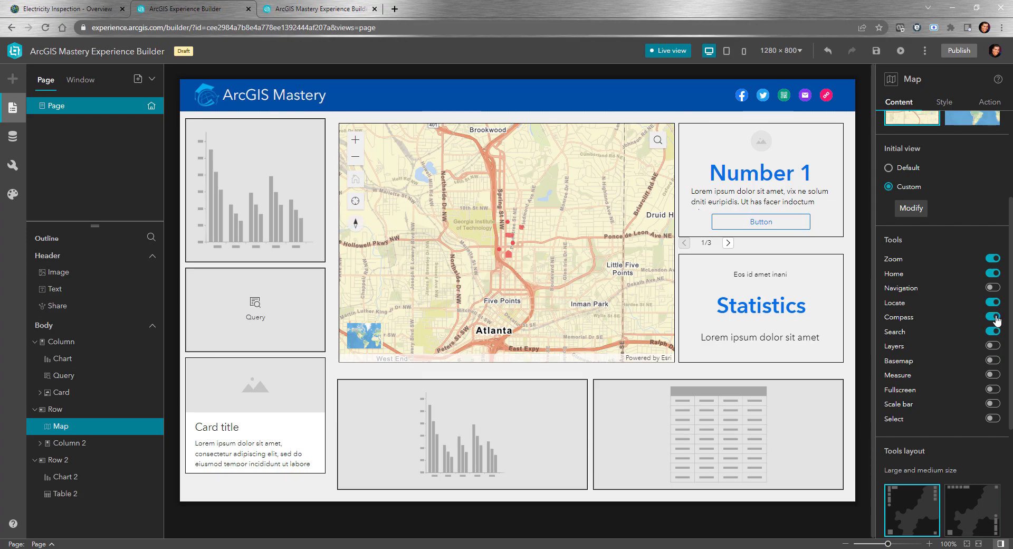
left_click(993, 346)
left_click(994, 361)
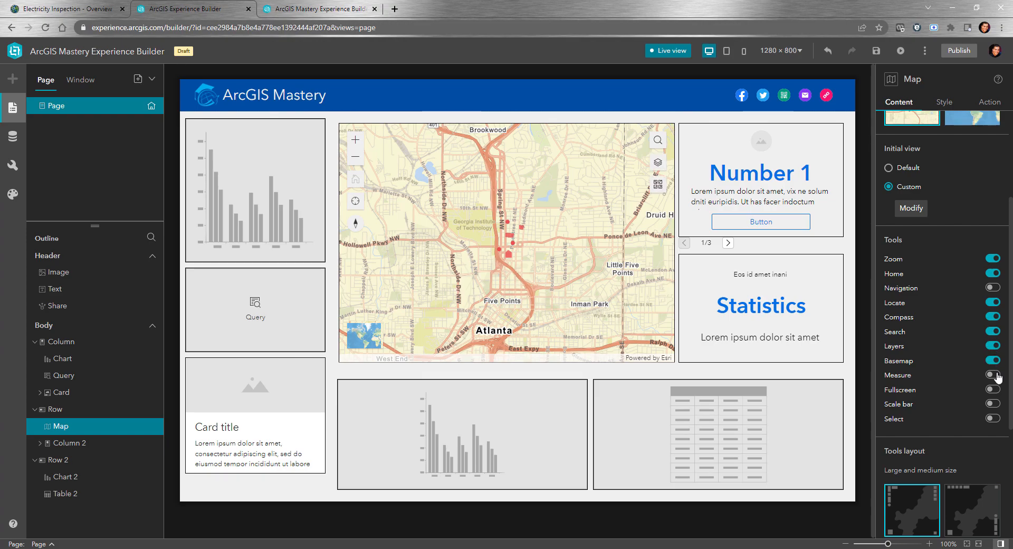
left_click(994, 375)
left_click(993, 390)
left_click(993, 404)
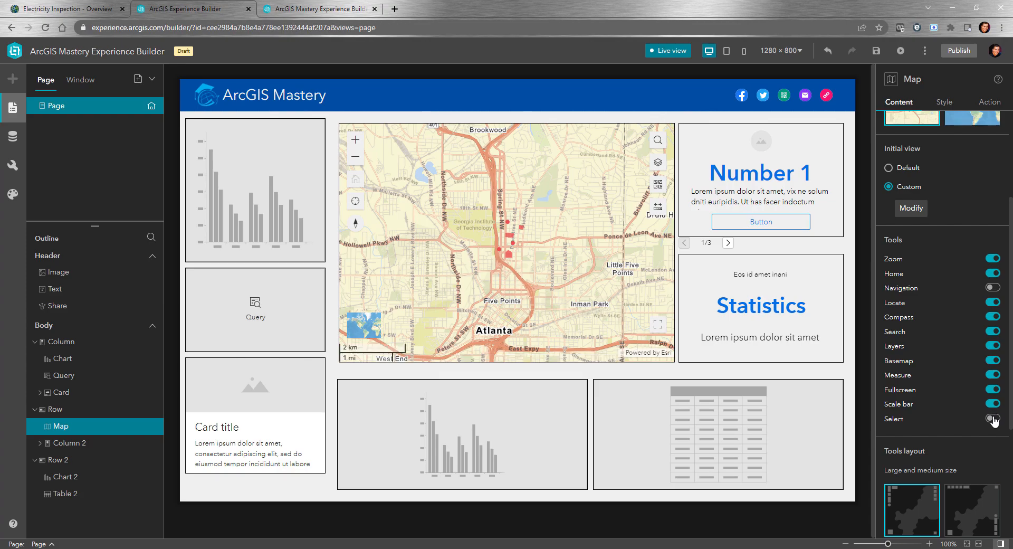
left_click(993, 418)
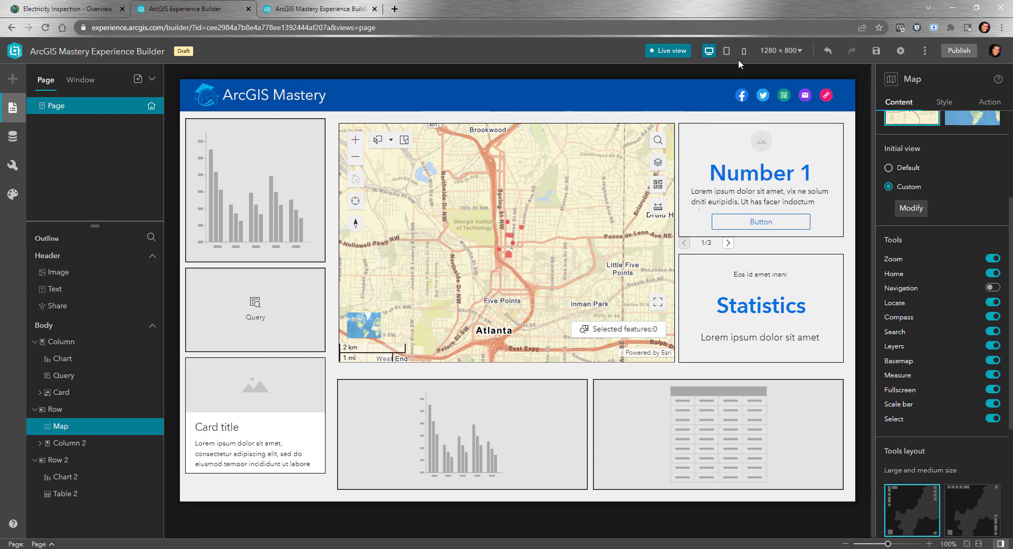
Save the experience, turn the map's Navigation tool back on, and preview the experience.
left_click(879, 52)
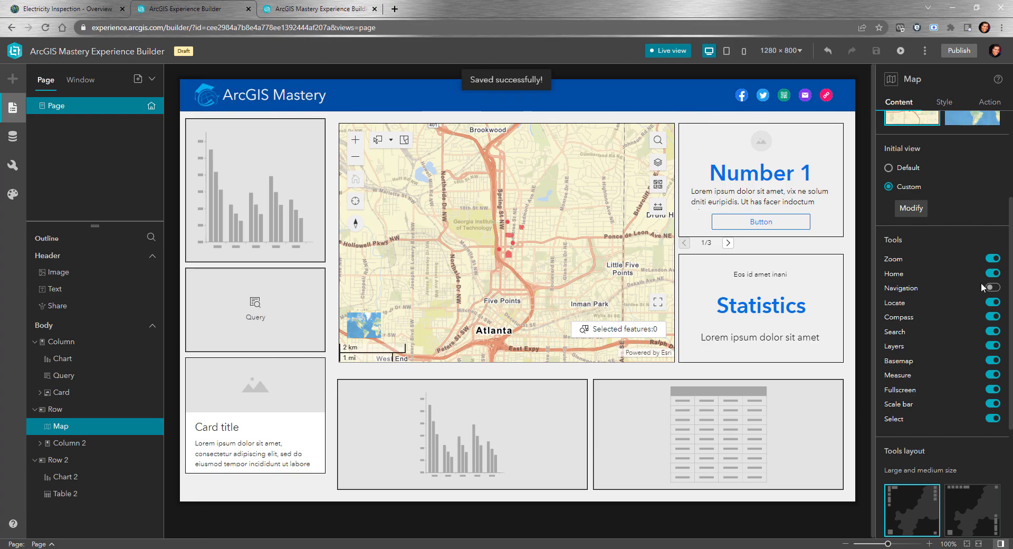
left_click(993, 288)
left_click(901, 50)
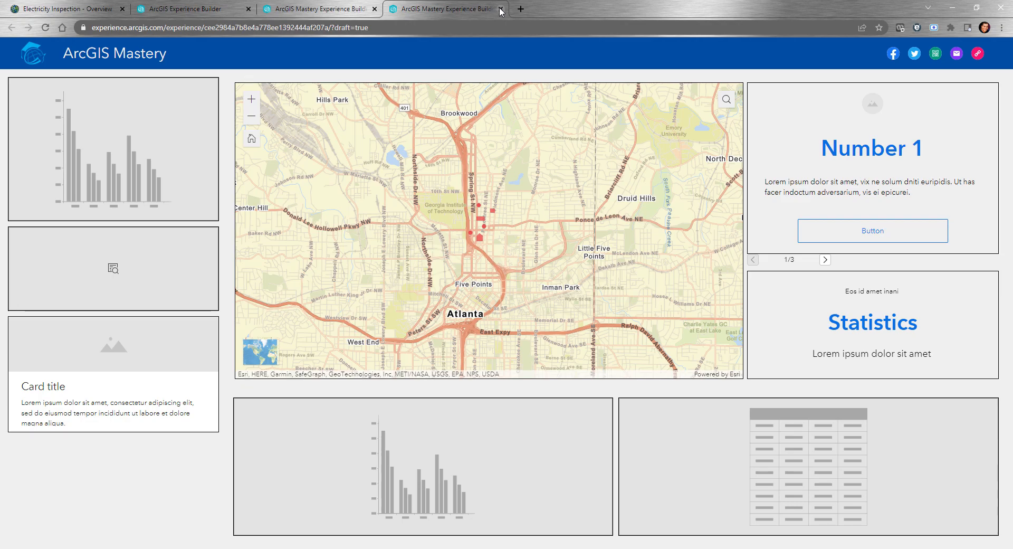
left_click(500, 8)
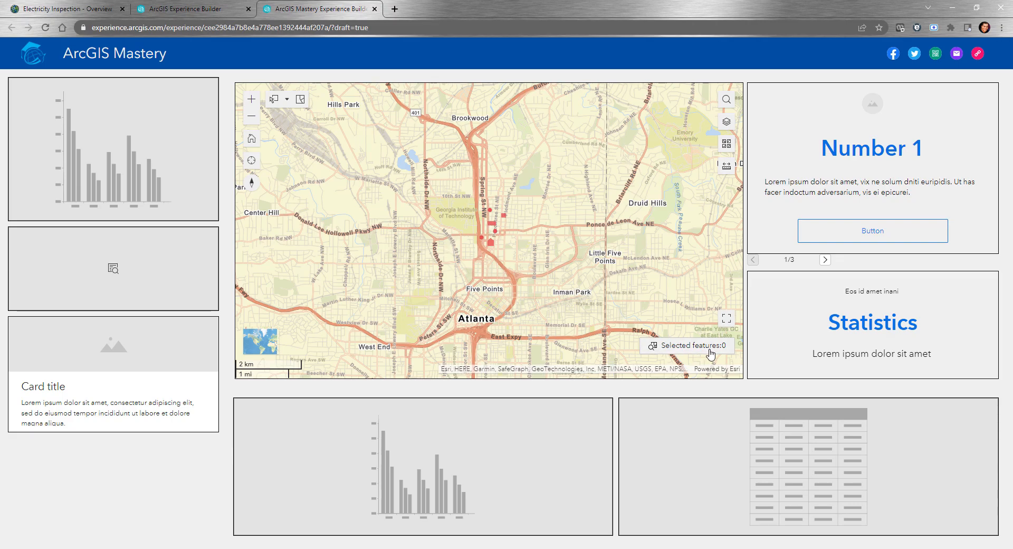
In the preview, zoom to a selected red area feature, view the map full screen, and close the feature's pop-up.
left_click(481, 226)
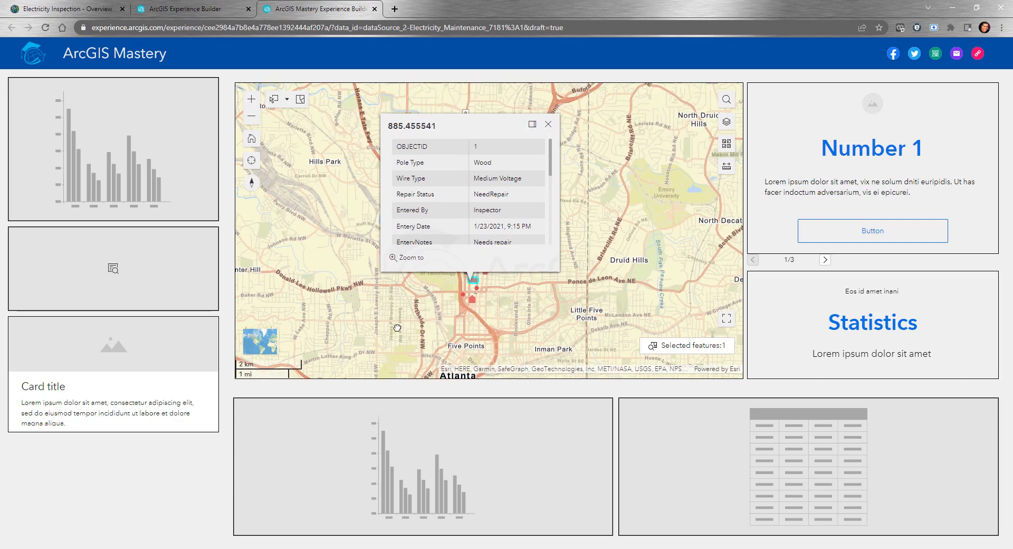
left_click(712, 347)
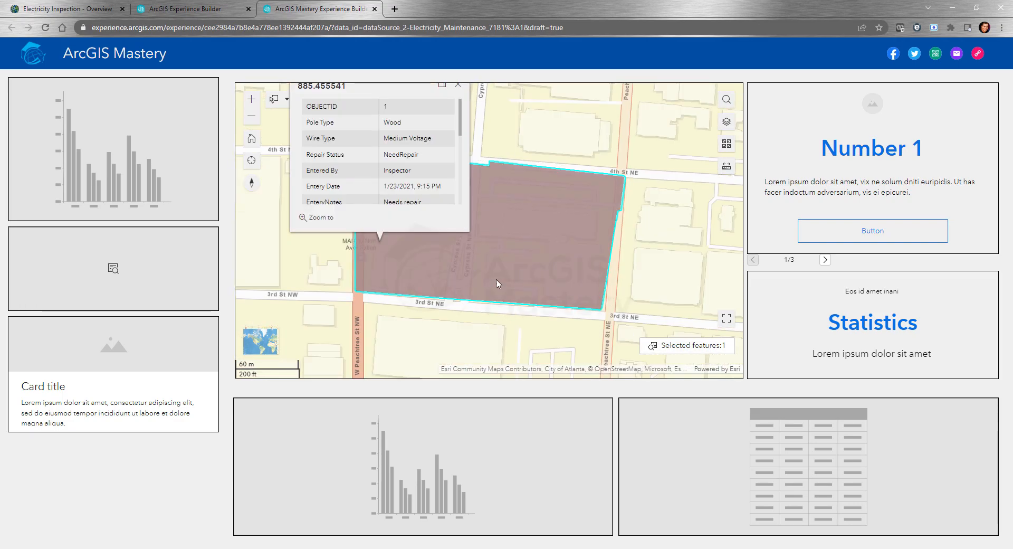
left_click(726, 320)
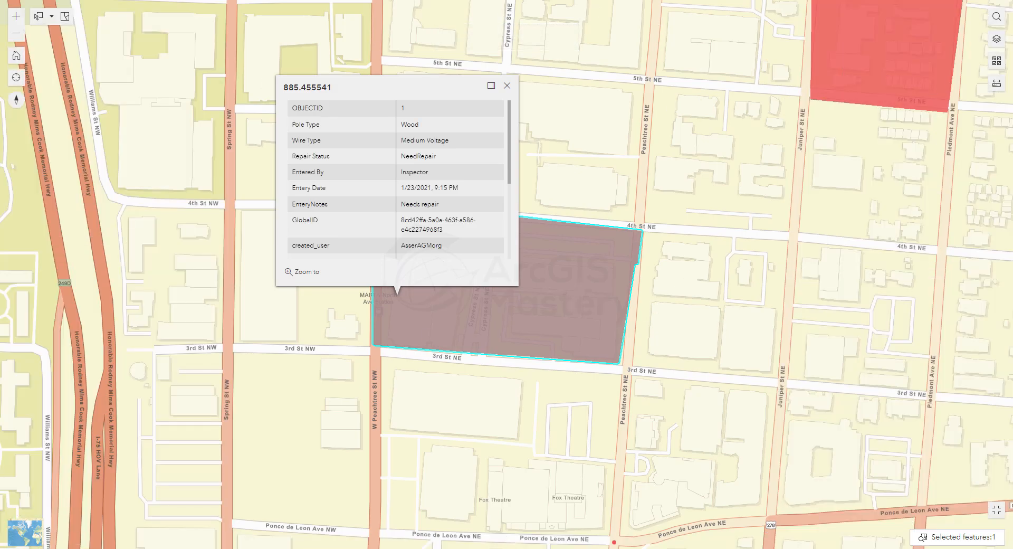
left_click(997, 514)
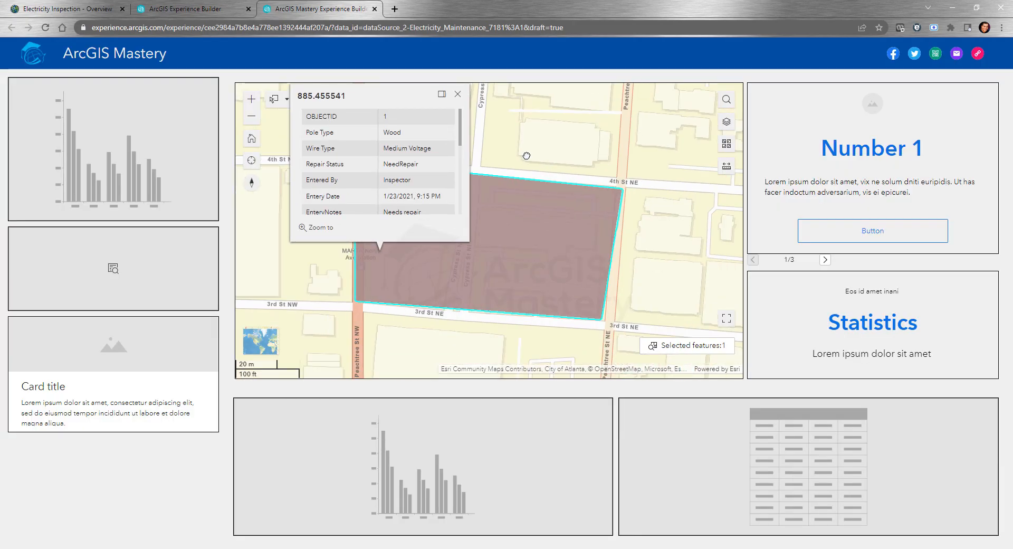
left_click(457, 94)
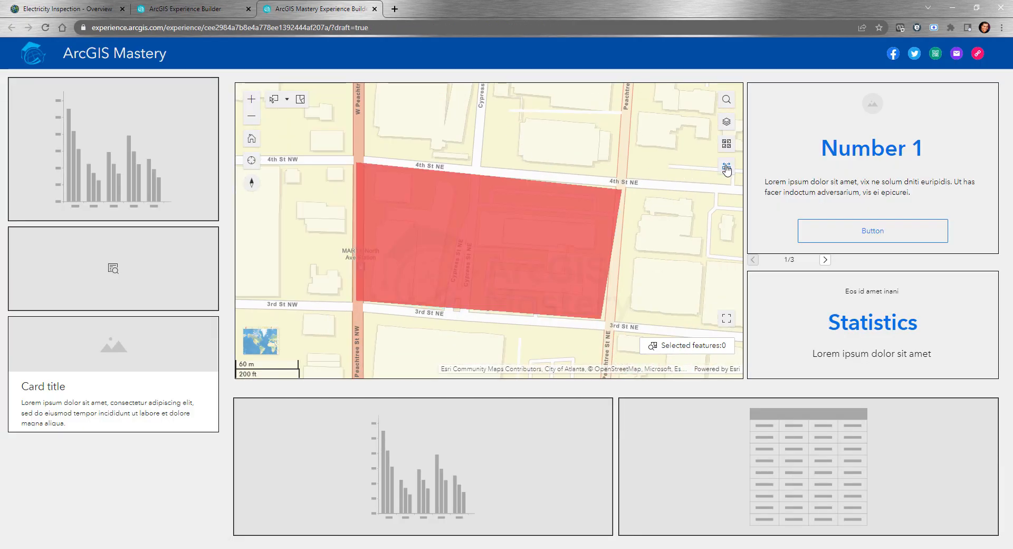
Test the preview map's Basemap and Layers tools by applying the Imagery basemap and viewing the layer list.
left_click(728, 143)
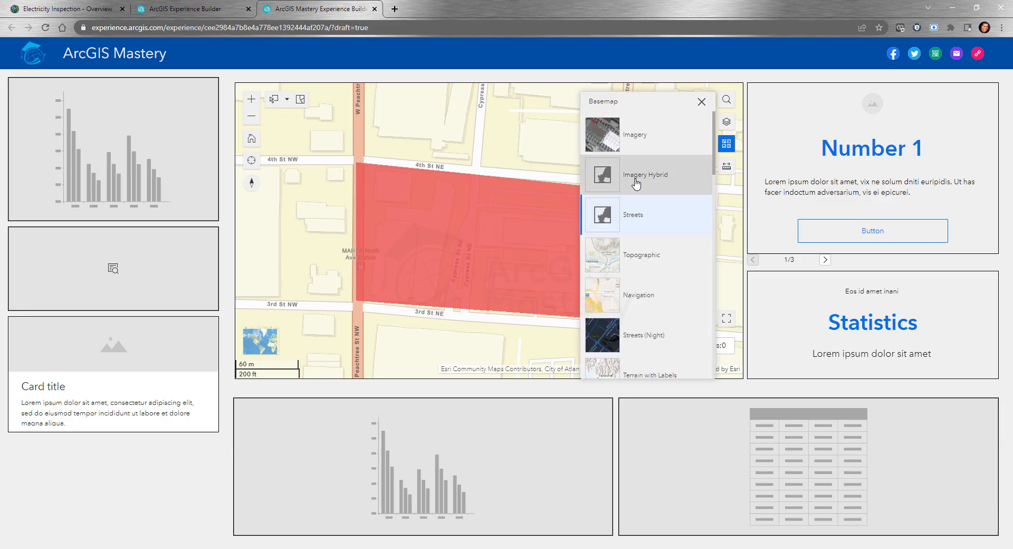
left_click(604, 136)
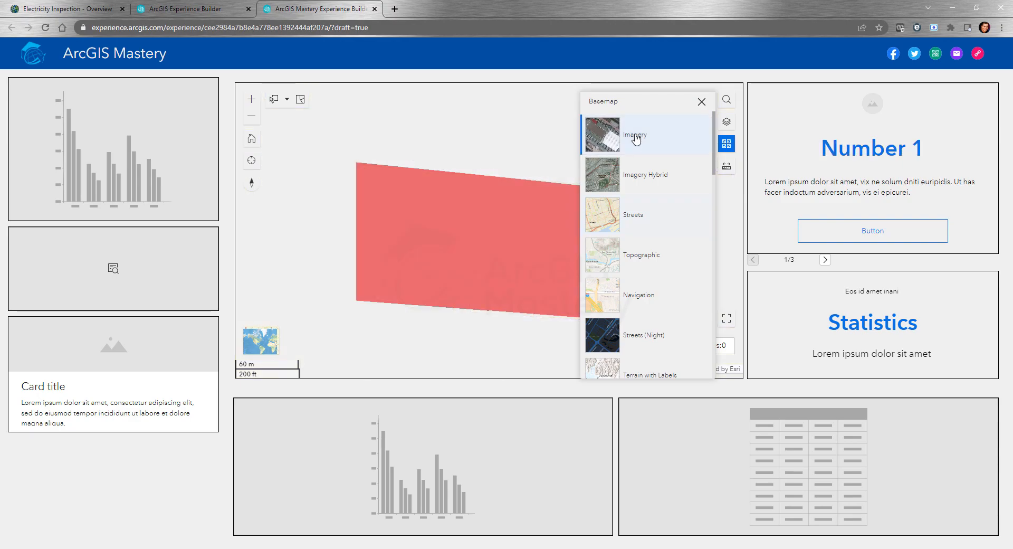
left_click(709, 102)
left_click(726, 122)
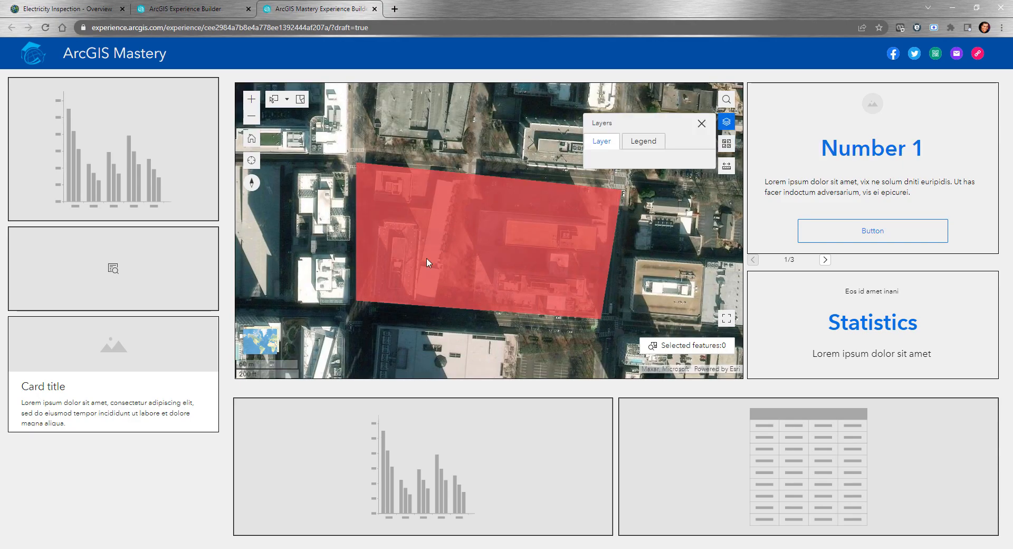
scroll(418, 248, "down", 2)
scroll(418, 248, "down", 2)
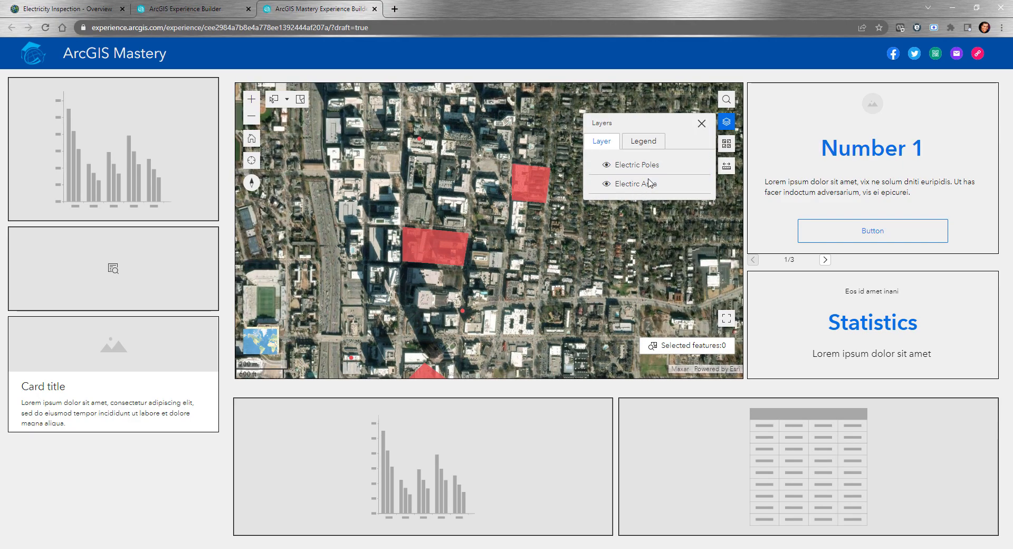
left_click(701, 123)
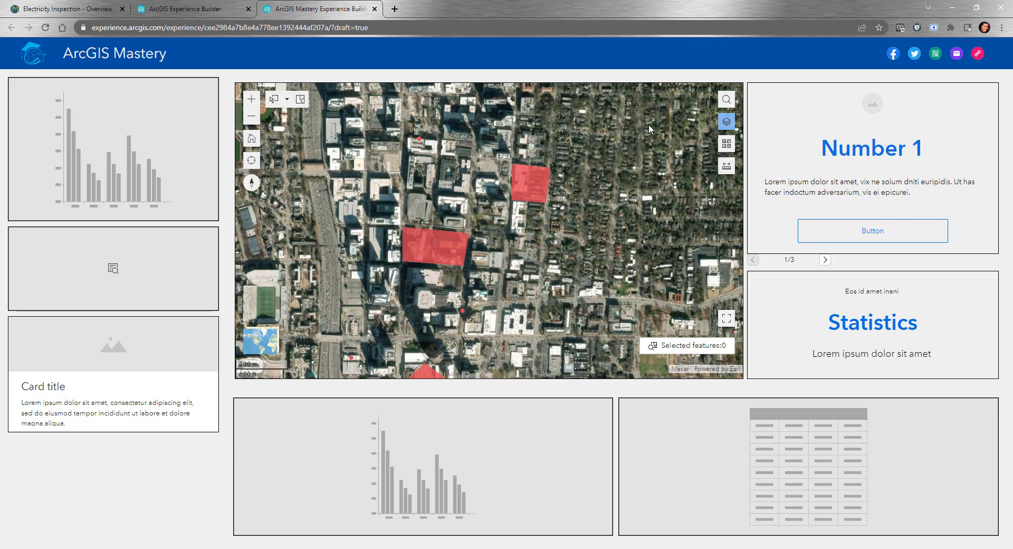
Test rectangle selection on the two red areas, clear it, view the selection tool options, and return to the builder.
left_click(274, 103)
left_click_drag(344, 155, 568, 299)
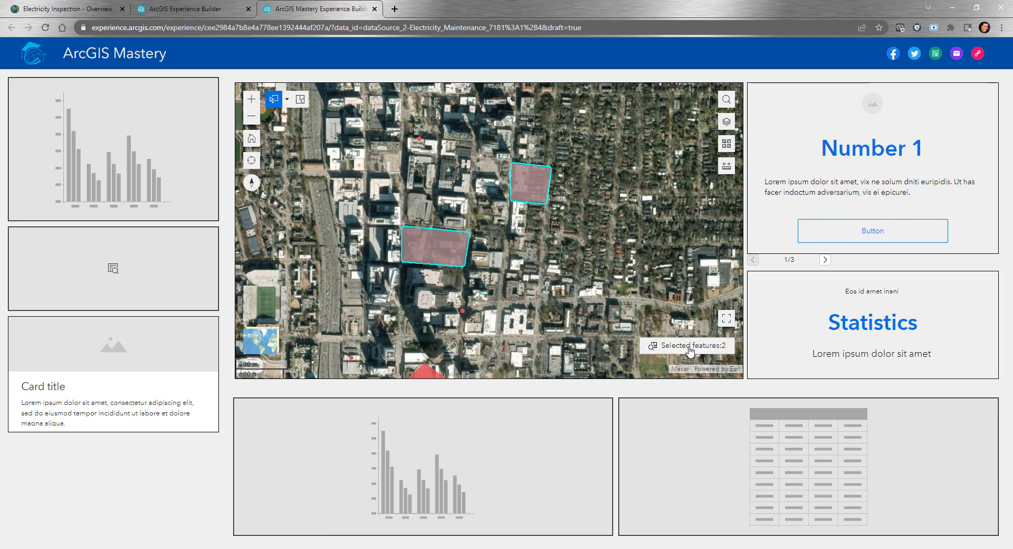
left_click(300, 100)
left_click(286, 99)
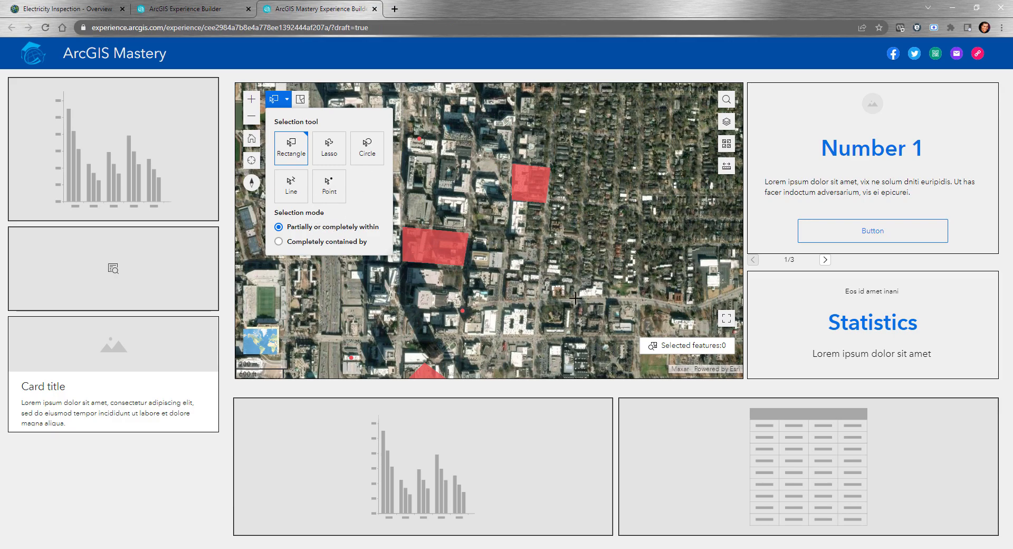
left_click(215, 9)
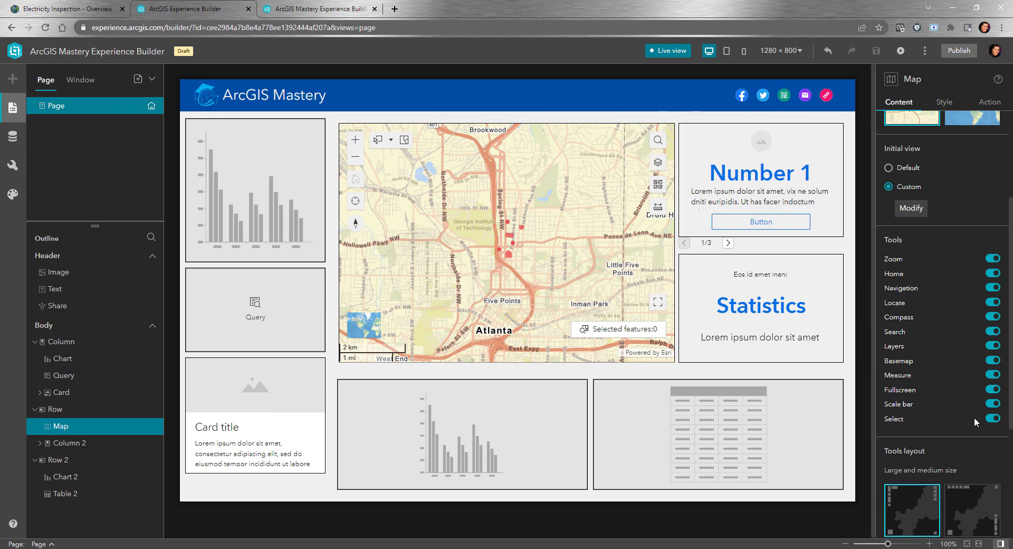
Try the second tools layout for large and medium map sizes, and restore the first layout.
scroll(967, 464, "down", 4)
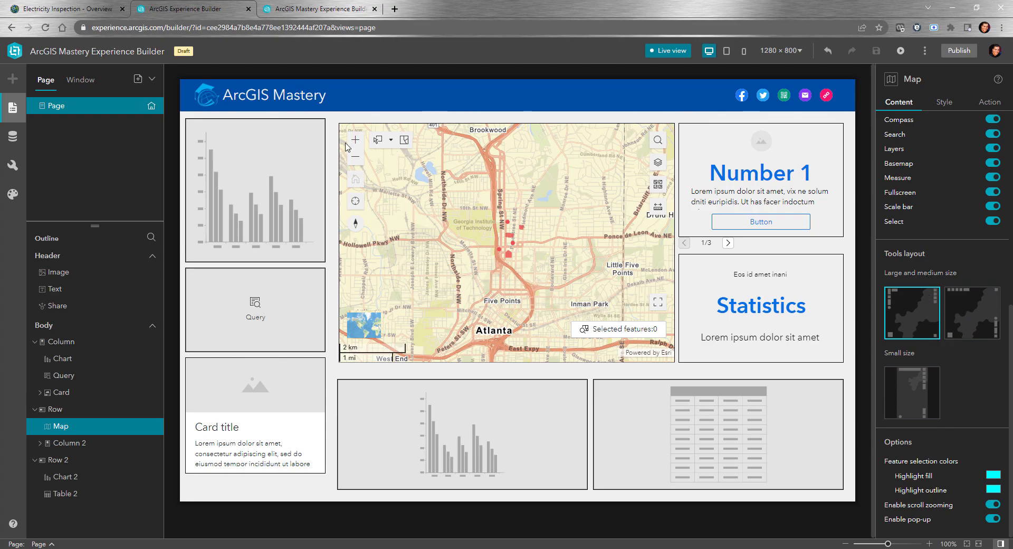
left_click(960, 319)
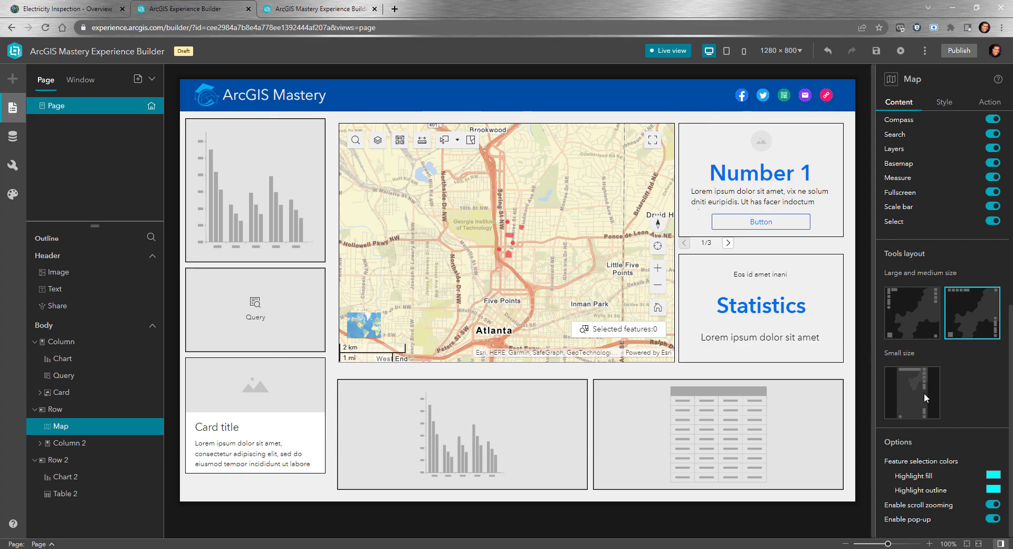
left_click(901, 323)
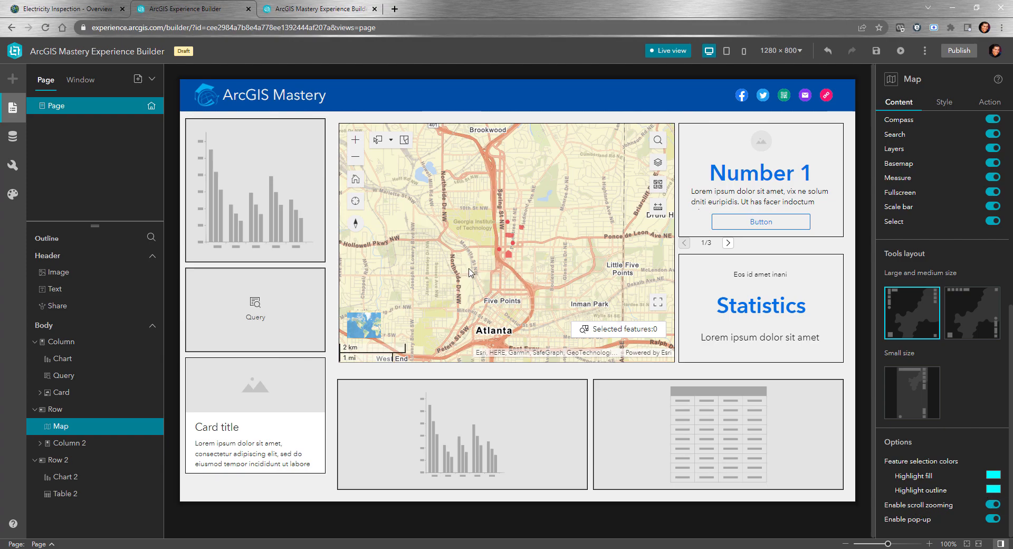
View a red feature's pop-up on the live map, review the map widget's content settings, and clear the feature selection.
left_click(509, 236)
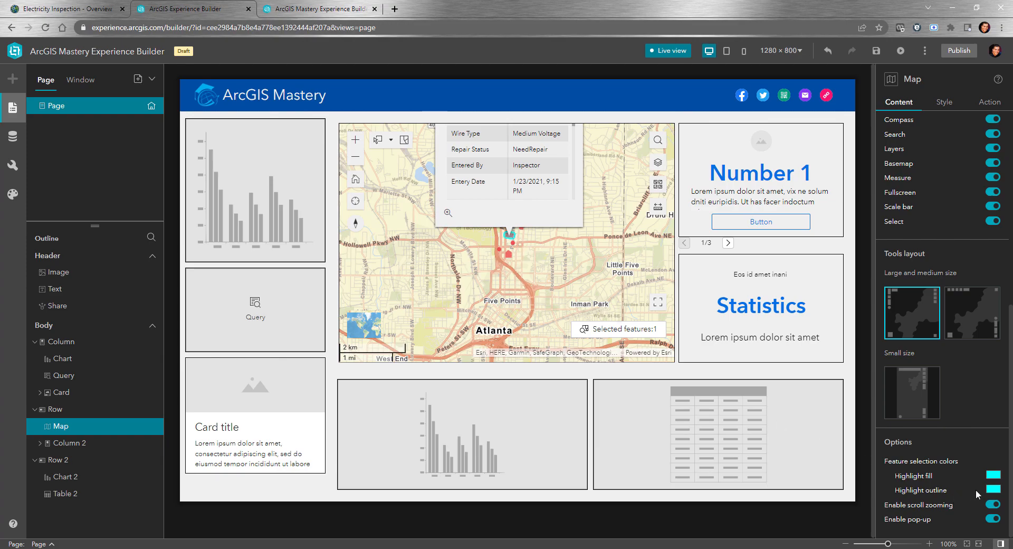
scroll(887, 234, "up", 1)
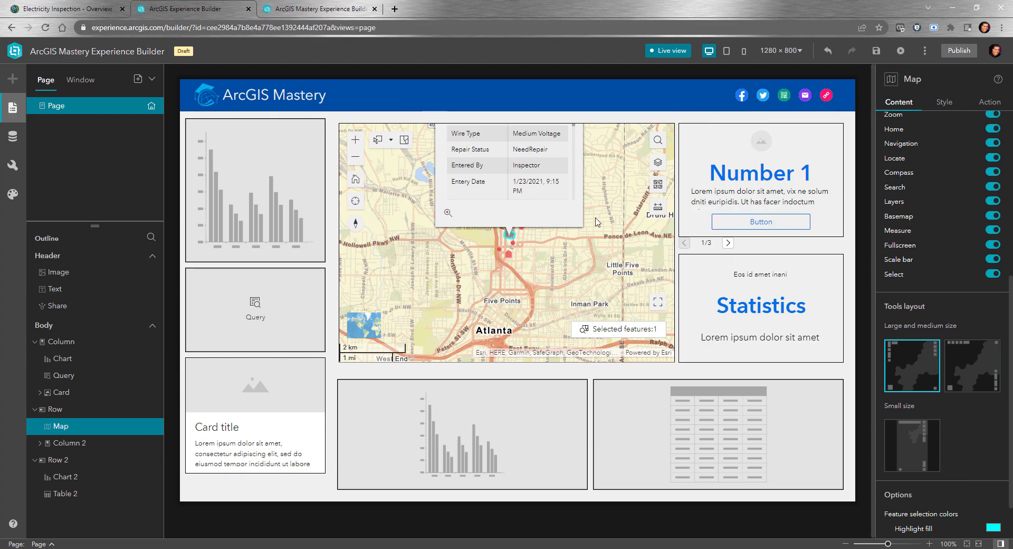
scroll(928, 236, "up", 5)
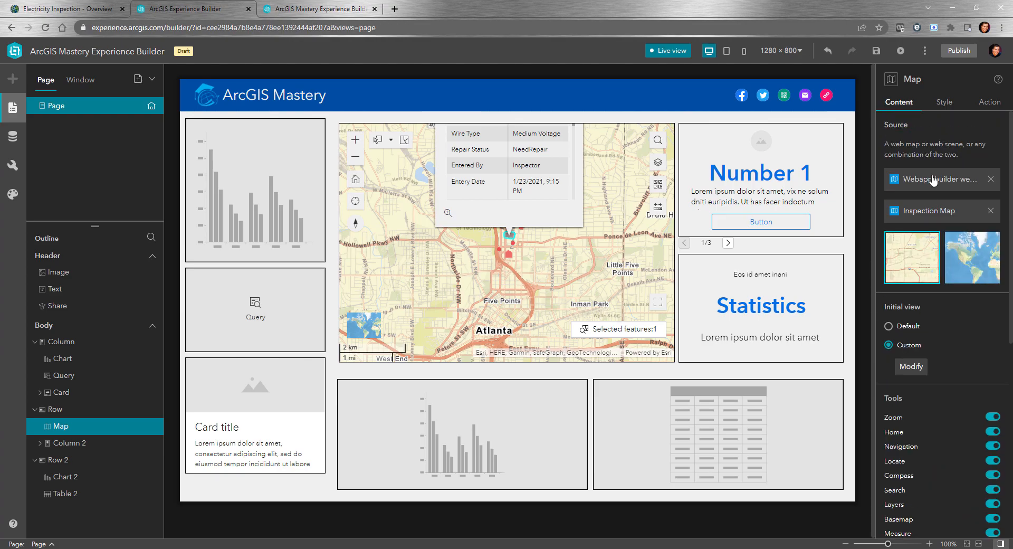
left_click(593, 280)
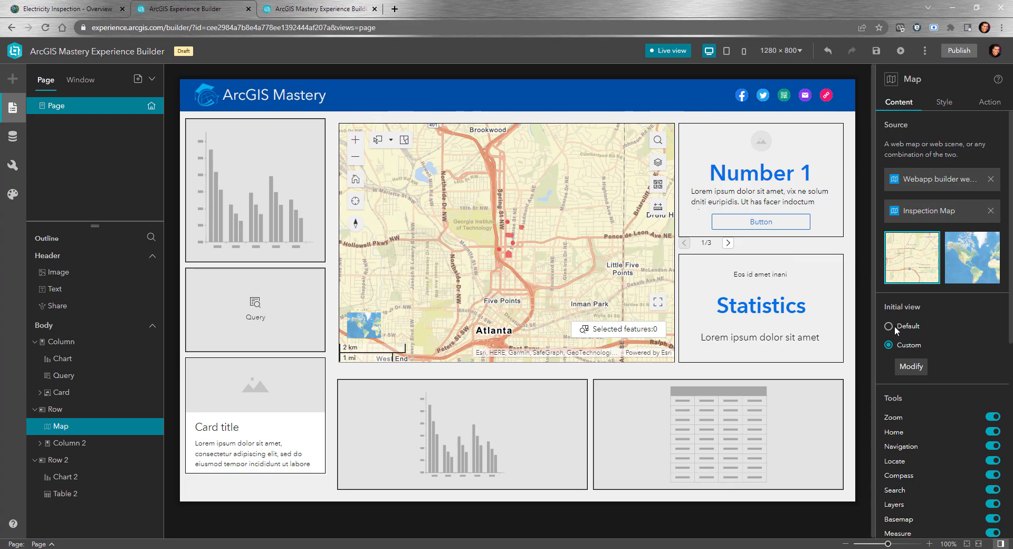
Add an Extent changes trigger to the map widget, with Framework as target and Filter data records as action.
left_click(946, 104)
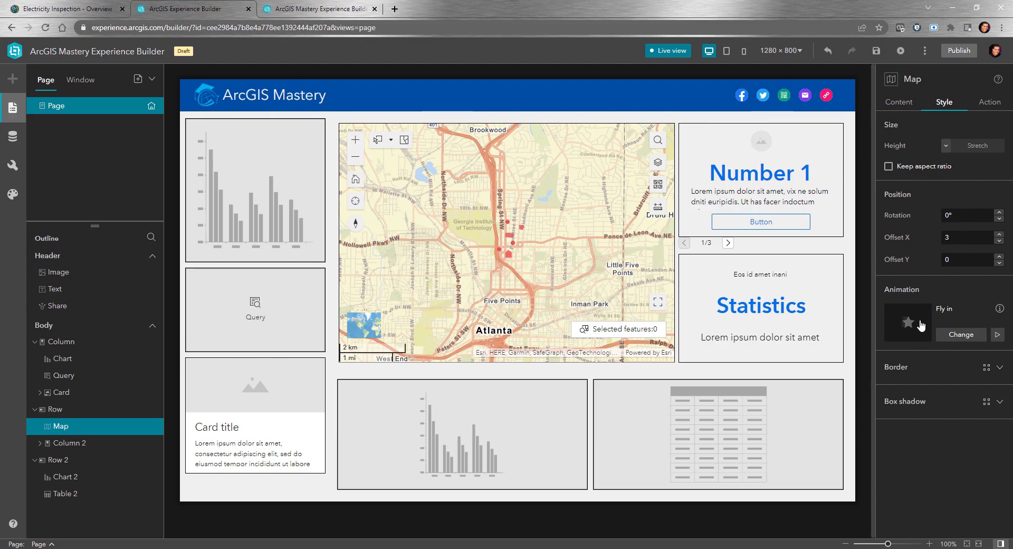
left_click(991, 105)
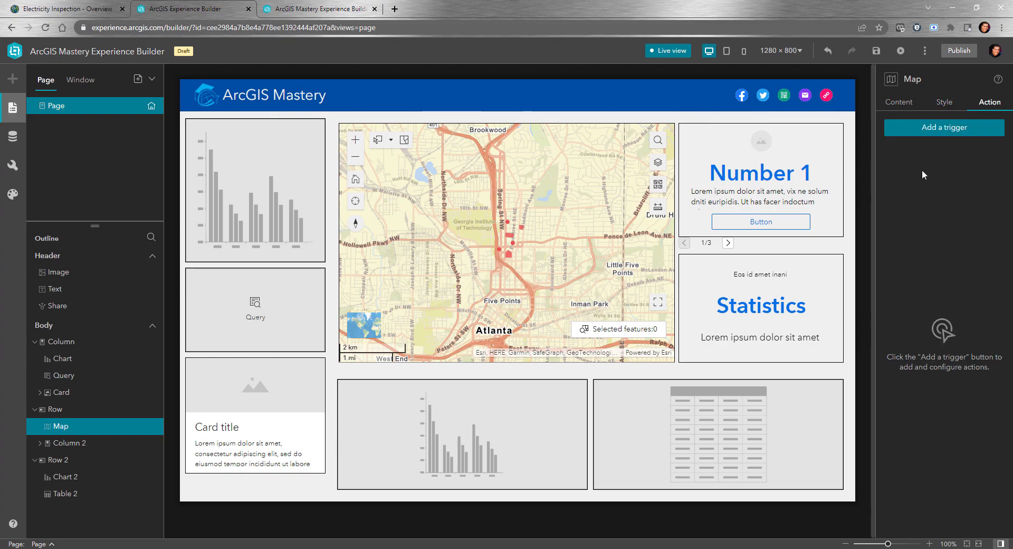
left_click(938, 129)
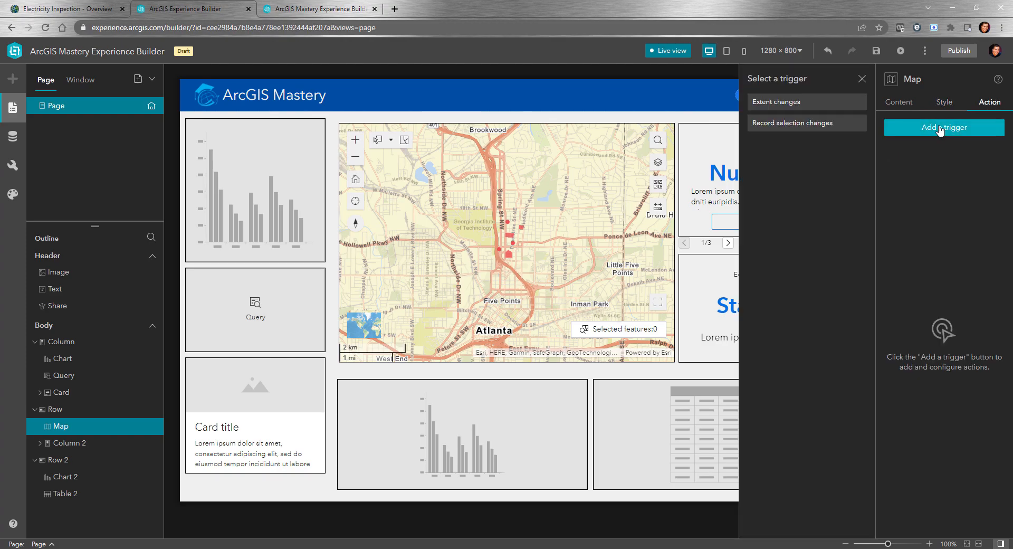
left_click(801, 103)
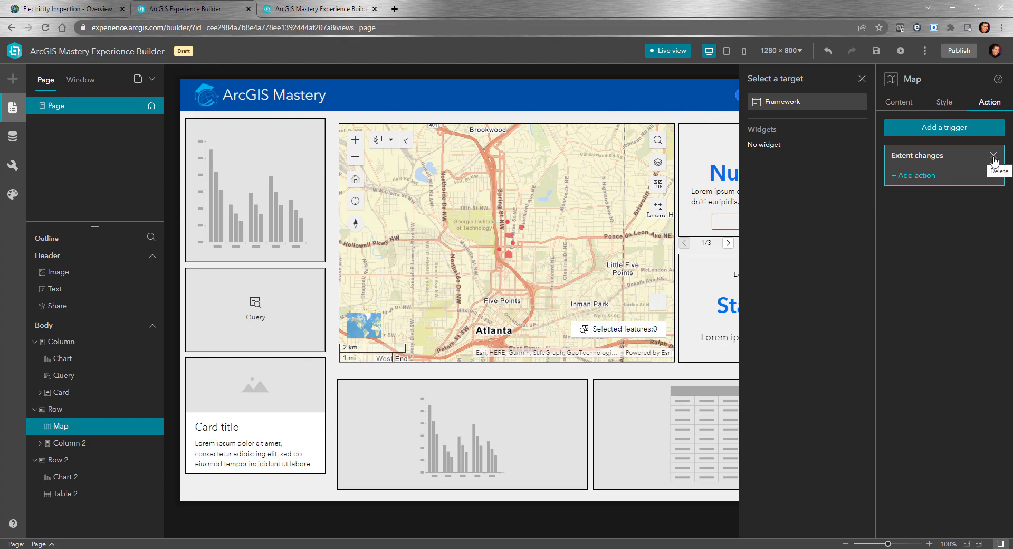
left_click(804, 102)
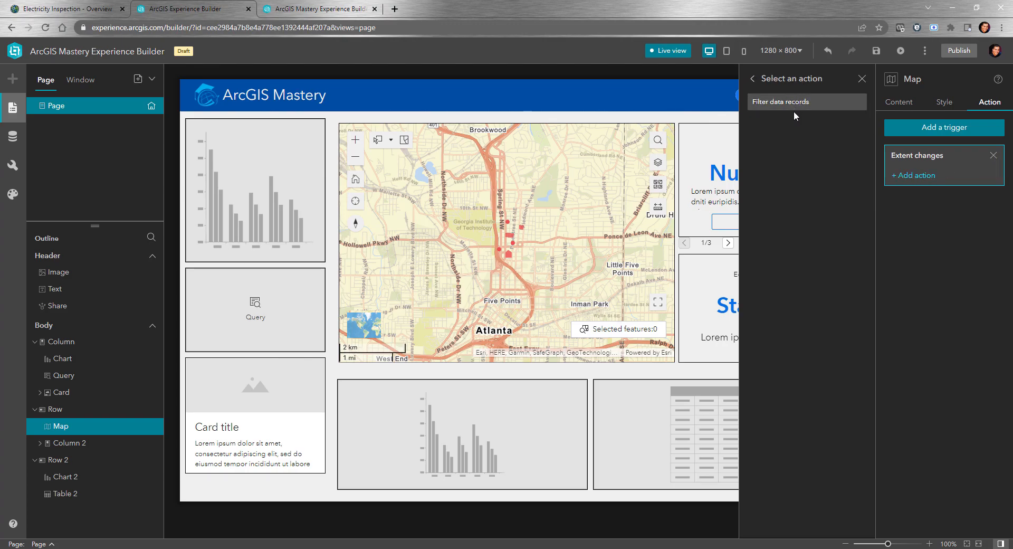
left_click(796, 107)
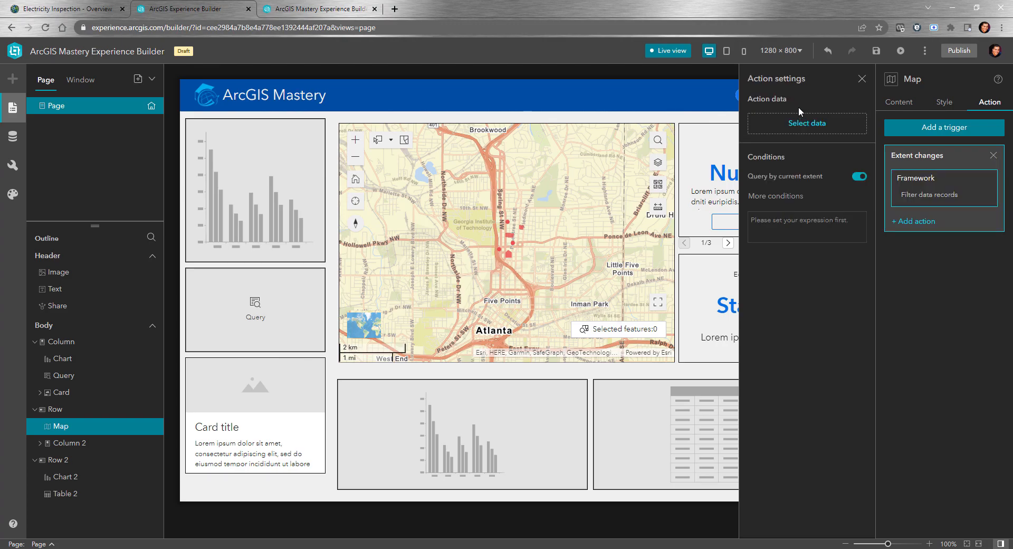
Set the filter action's data to the first Electricity Maintenance layer of Webapp builder webmap, using its Selected features view.
left_click(819, 126)
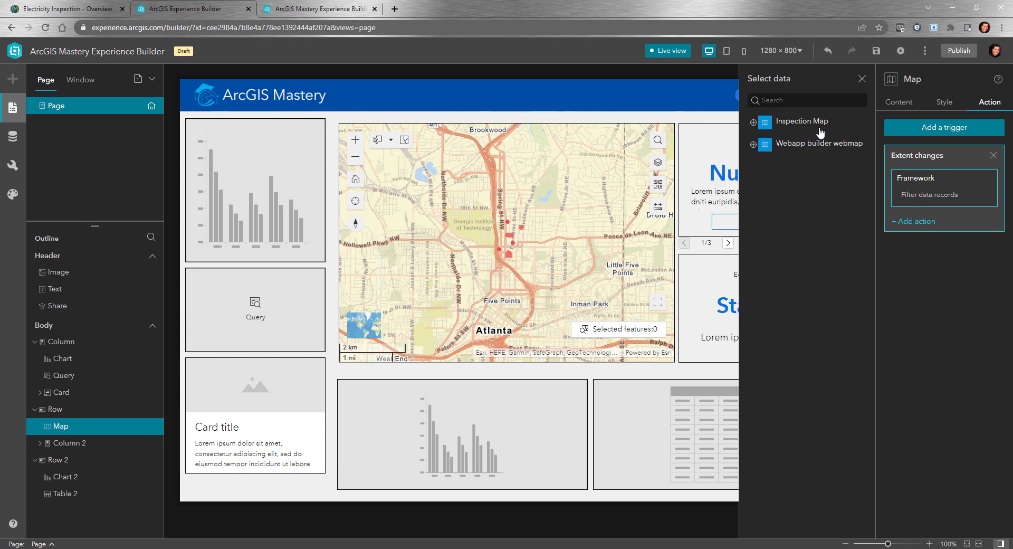
left_click(753, 144)
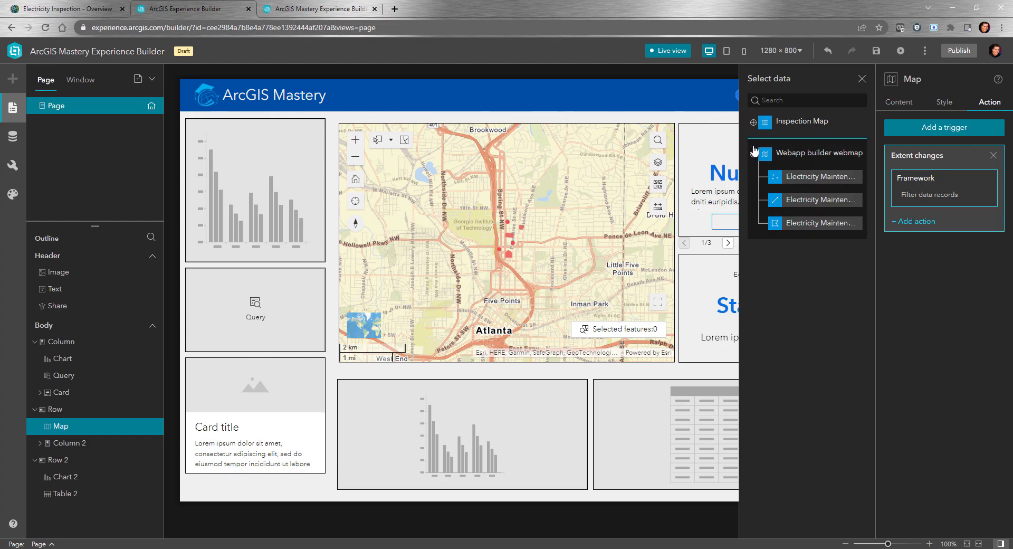
left_click(818, 177)
left_click(827, 147)
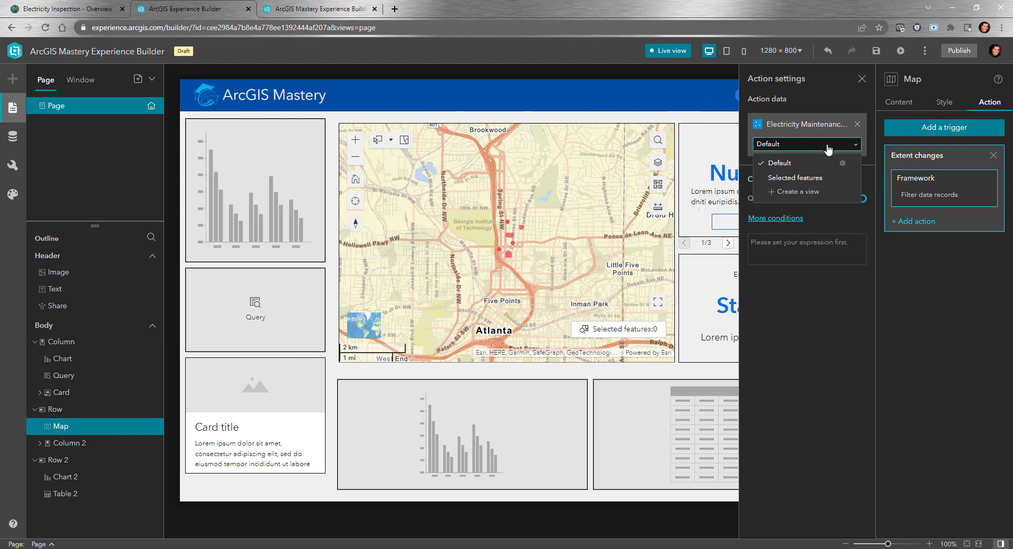
left_click(822, 178)
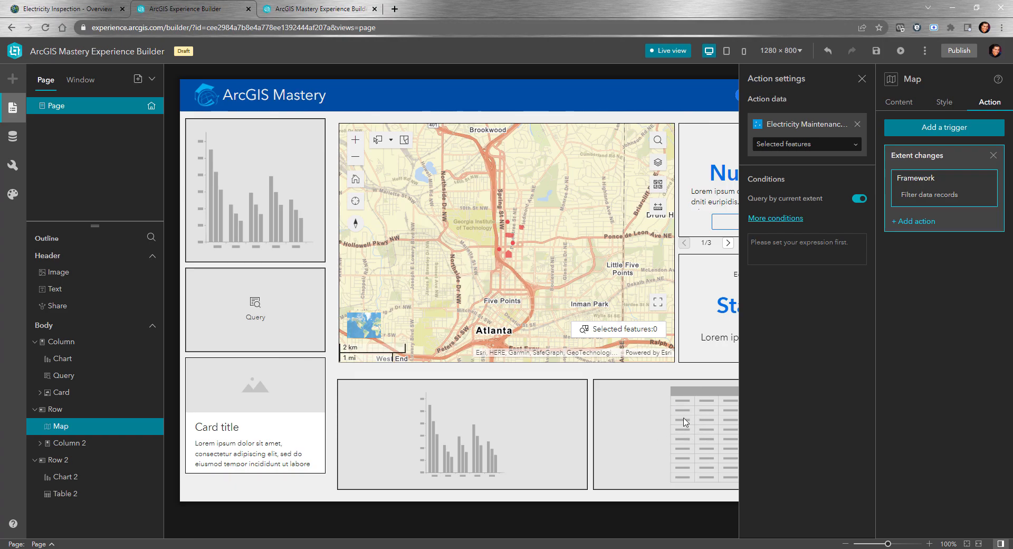
left_click(861, 79)
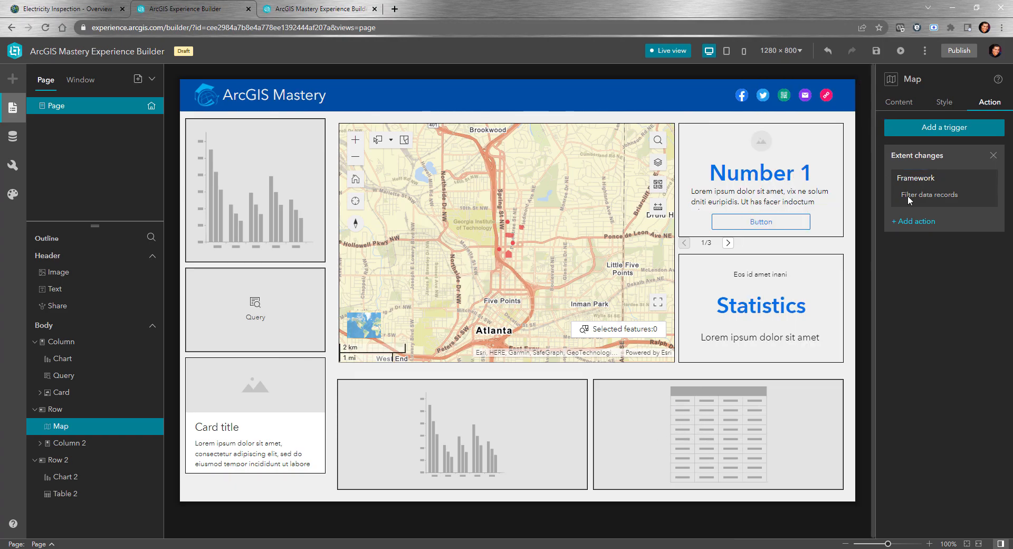
left_click(903, 104)
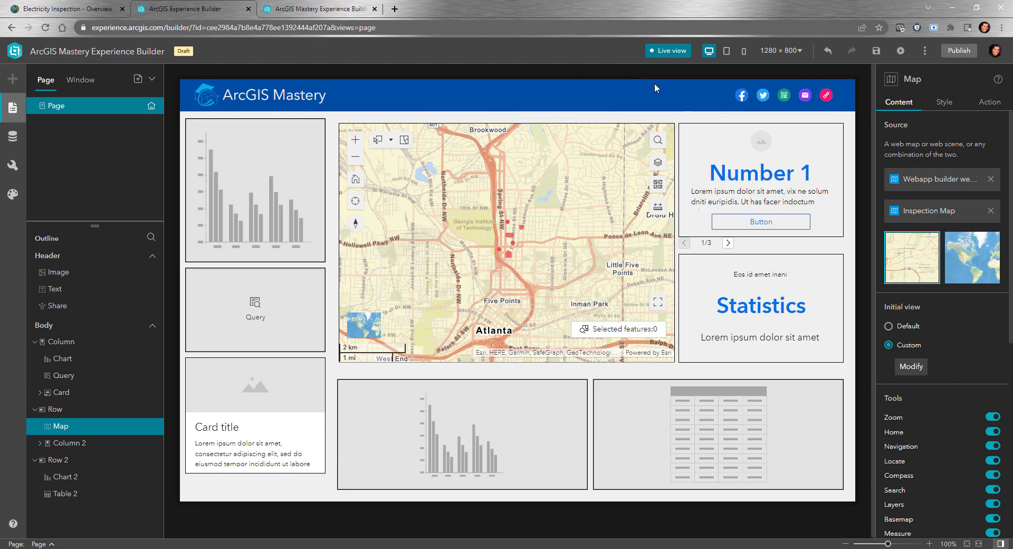
Turn off live view and delete the left column with its chart, query and card widgets, suppressing further delete confirmations.
left_click(650, 53)
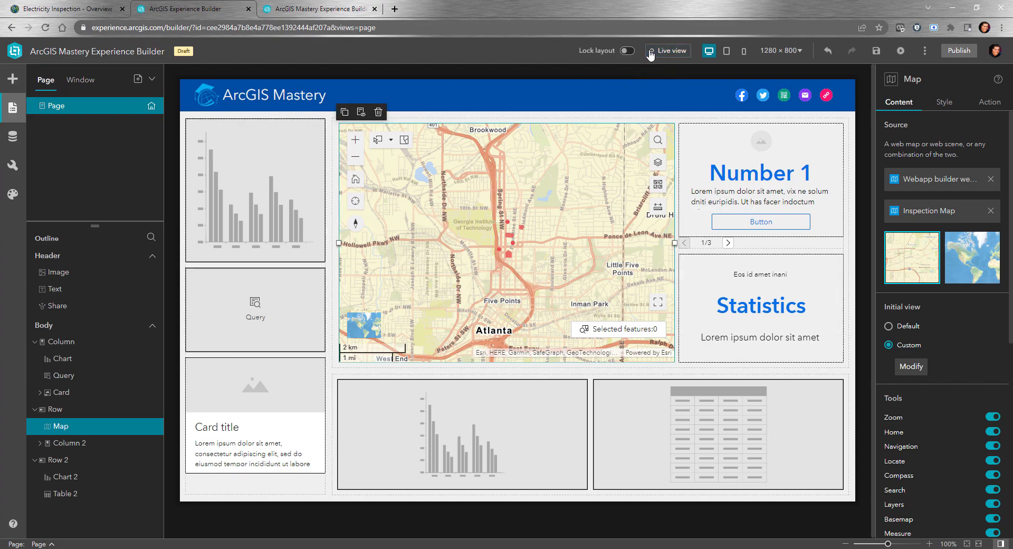
left_click(13, 87)
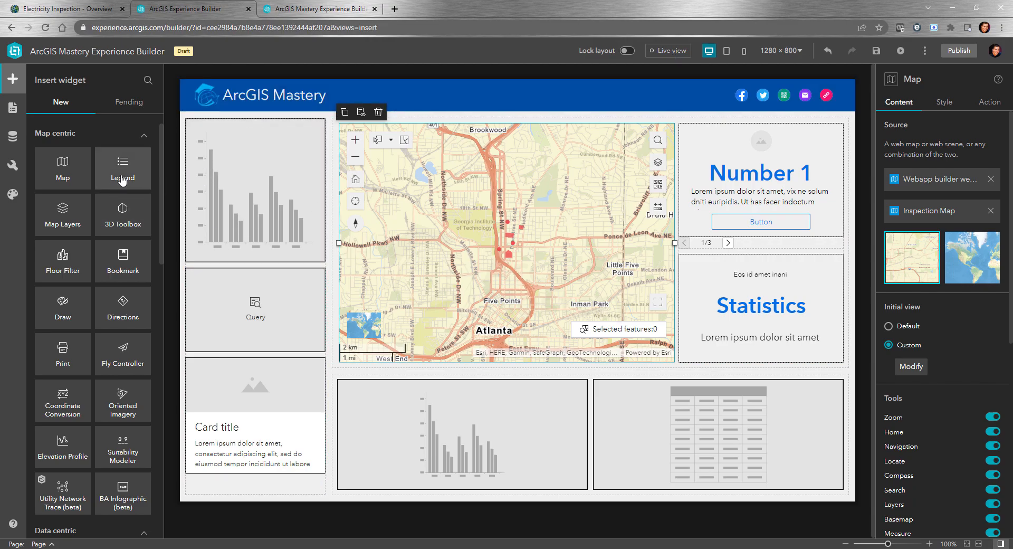
left_click(266, 230)
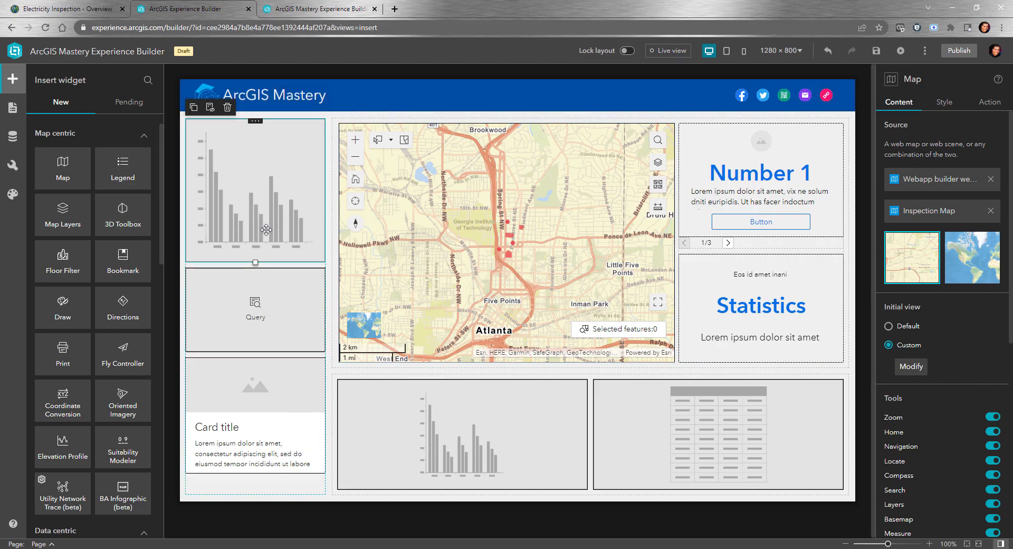
key("Delete")
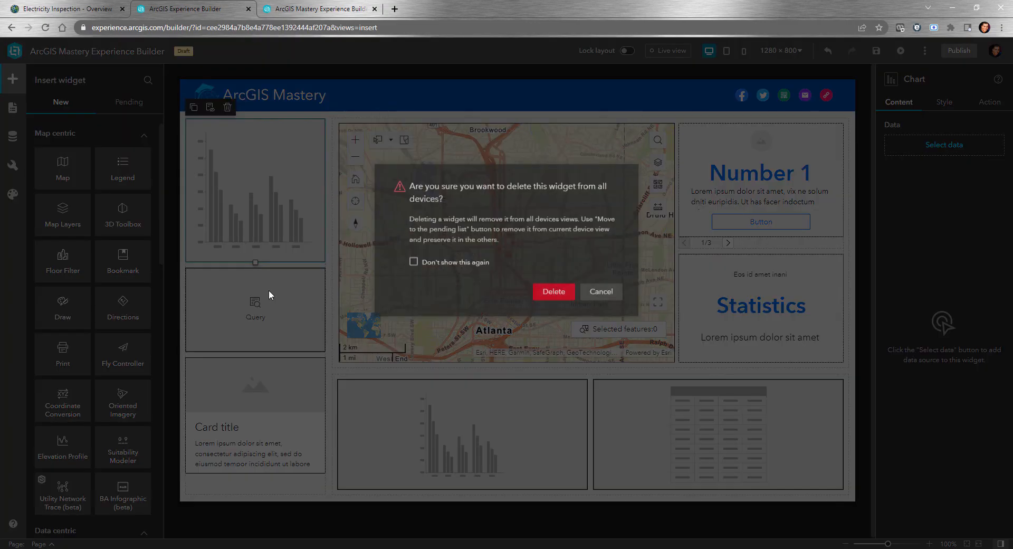
left_click(477, 318)
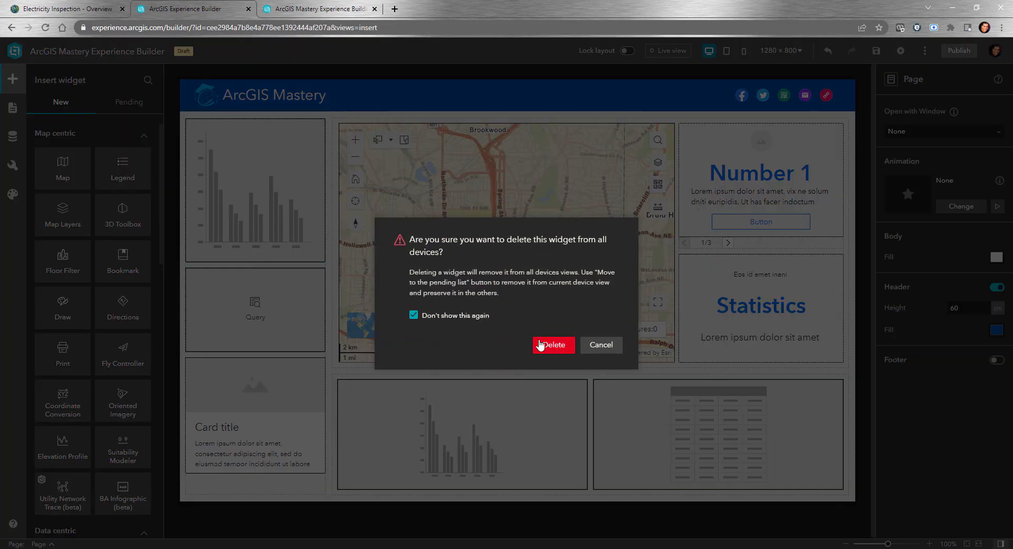
left_click(551, 344)
key("Delete")
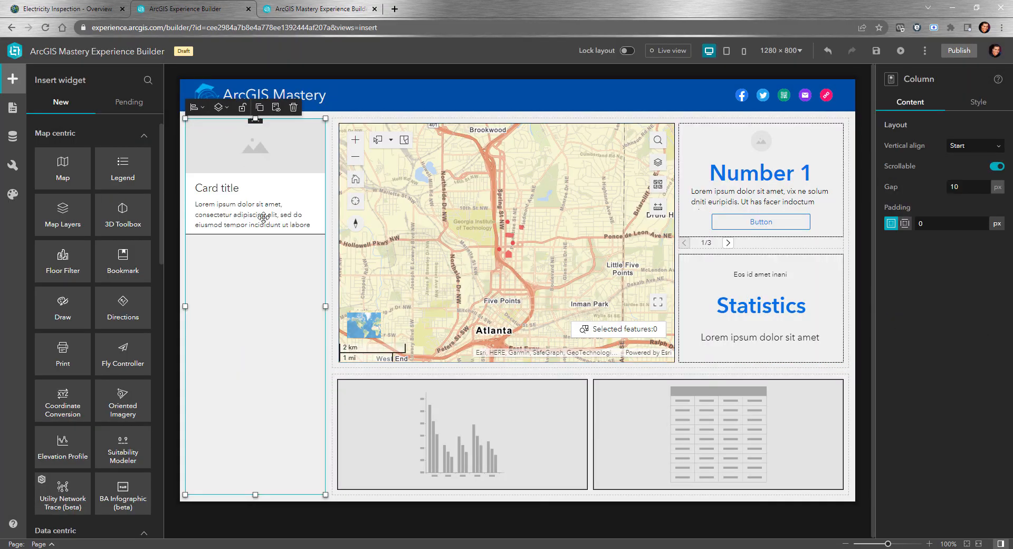
left_click(274, 186)
key("Delete")
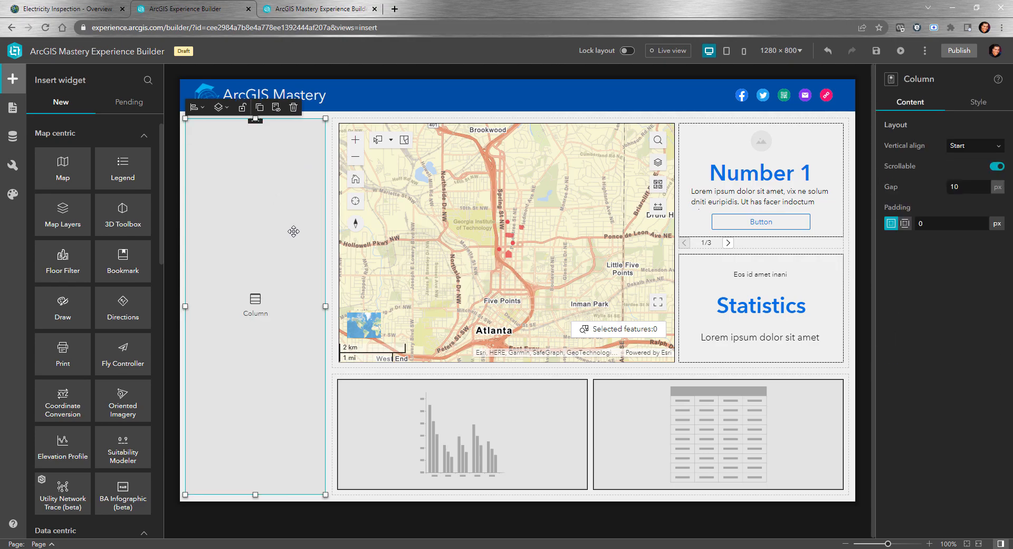
key("Delete")
Delete the chart and table from the lower row, and the Statistics block beside the map.
left_click(464, 414)
key("Delete")
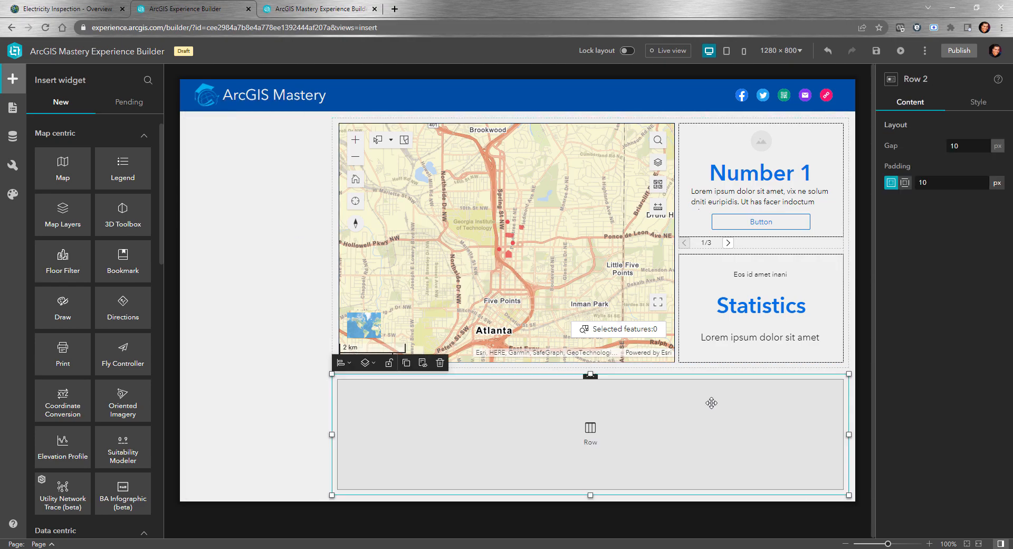
left_click(763, 312)
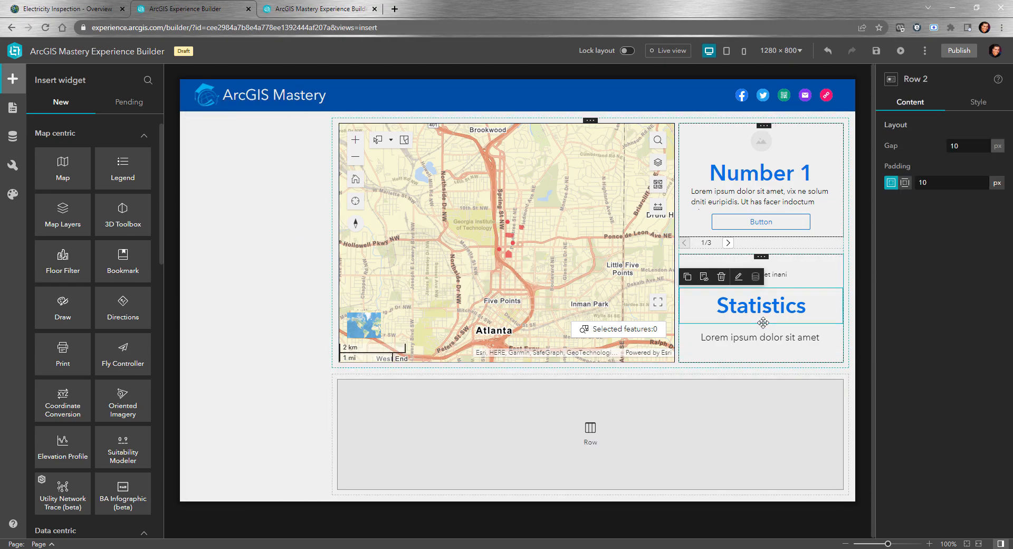
left_click(838, 257)
key("Delete")
Delete the Number 1 section together with its column, and remove the empty row below the map.
left_click(823, 133)
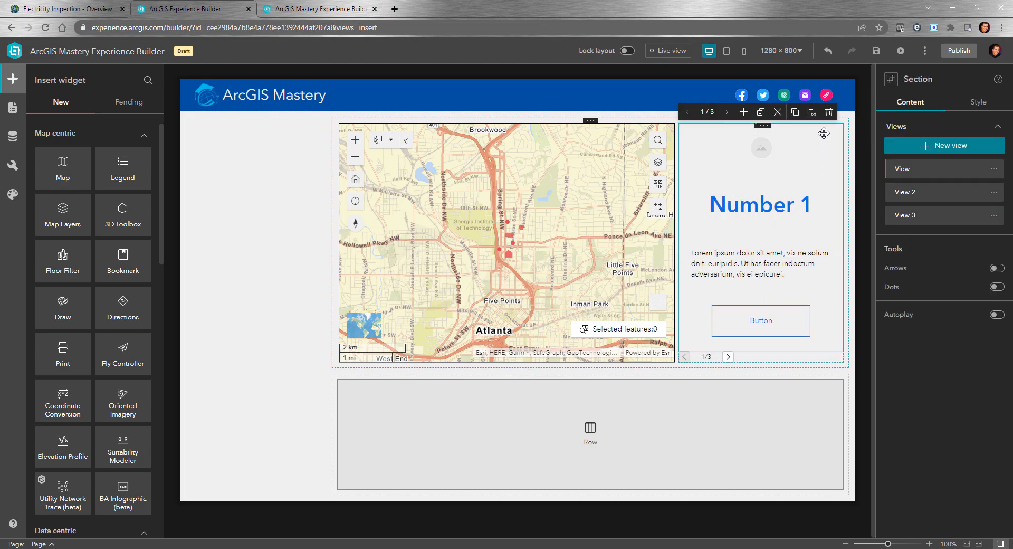
key("Delete")
left_click(719, 142)
key("Delete")
key("Delete")
left_click(722, 151)
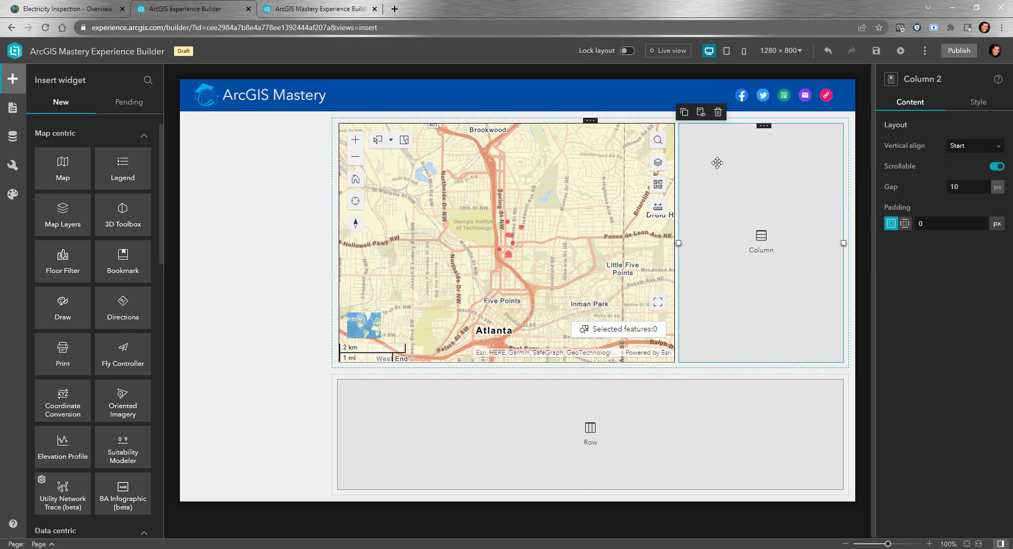
left_click(717, 113)
left_click(607, 427)
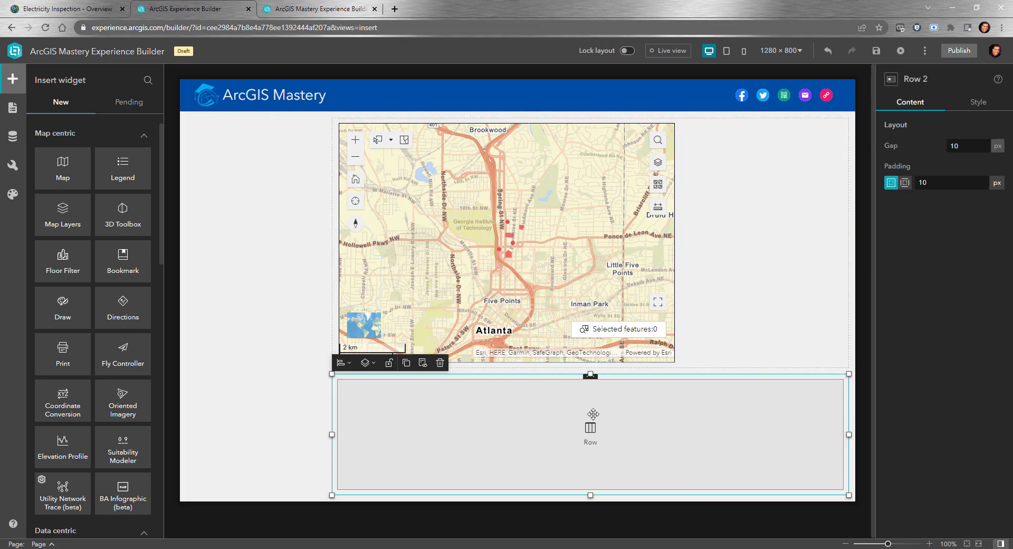
key("Delete")
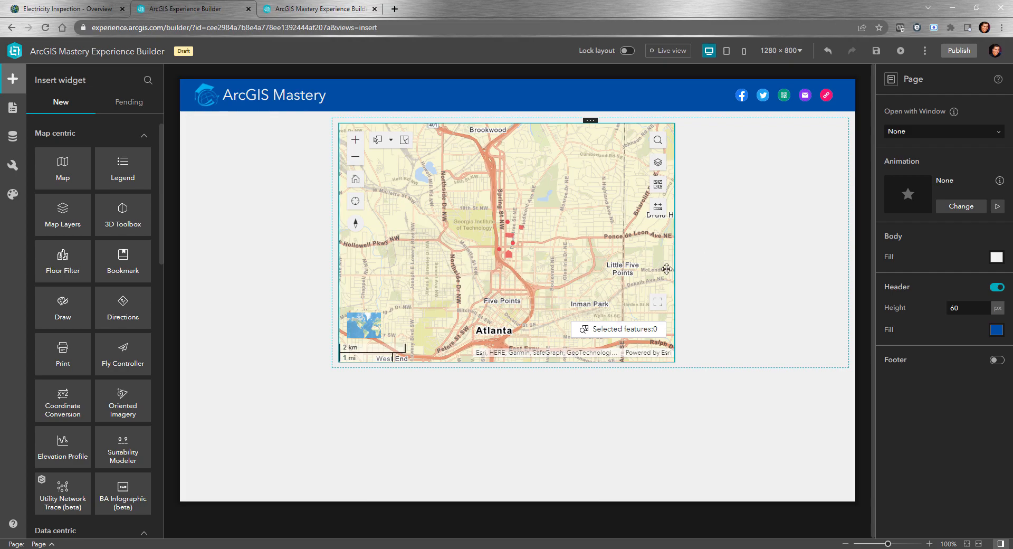
Stretch the map widget to the row's right edge and pull its left edge inward.
left_click(652, 253)
left_click_drag(734, 243, 844, 243)
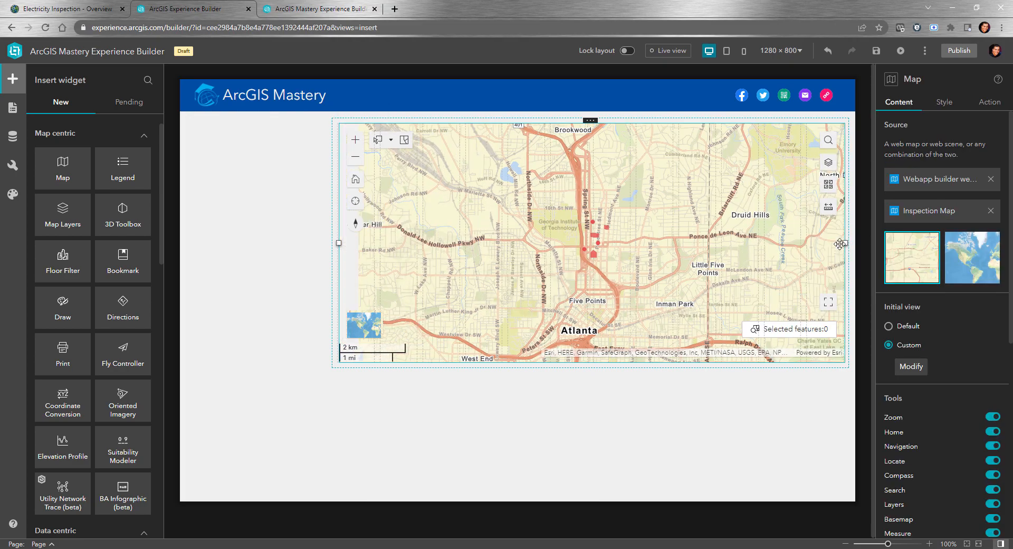
left_click_drag(339, 243, 409, 243)
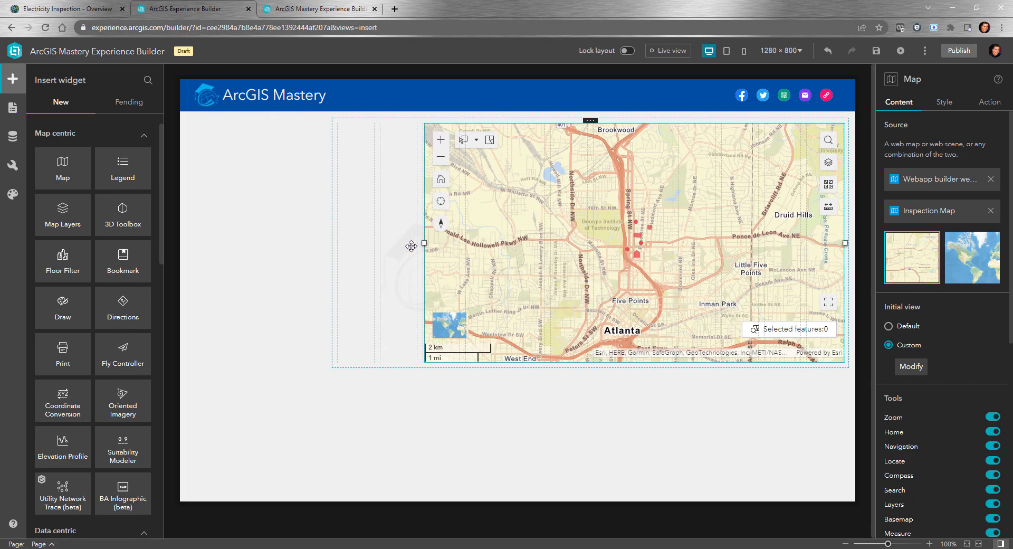
left_click(220, 286)
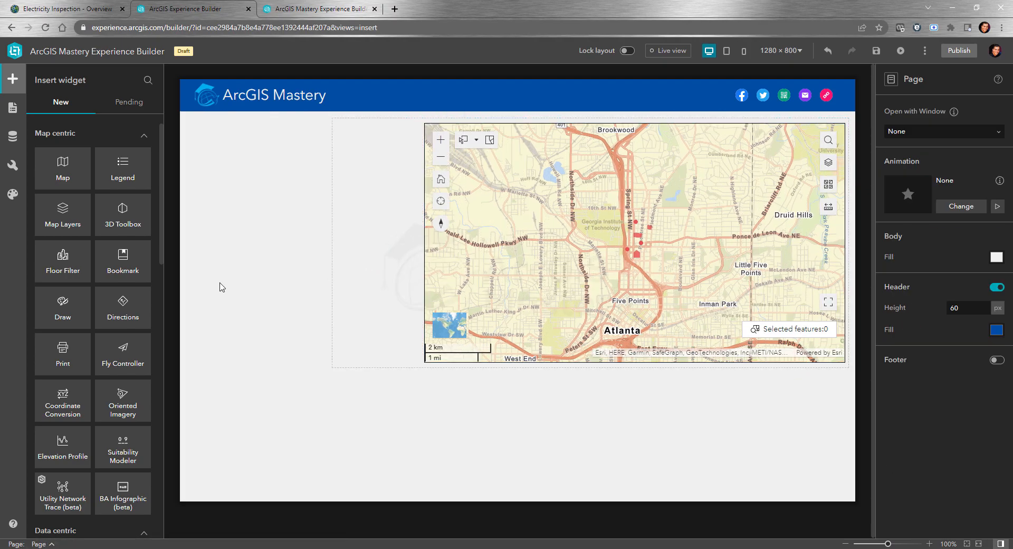
Narrow the row containing the map from its left side, and fit the map widget to the row's width.
left_click(338, 240)
left_click_drag(400, 242, 430, 243)
left_click(531, 263)
left_click_drag(506, 243, 443, 238)
left_click(319, 291)
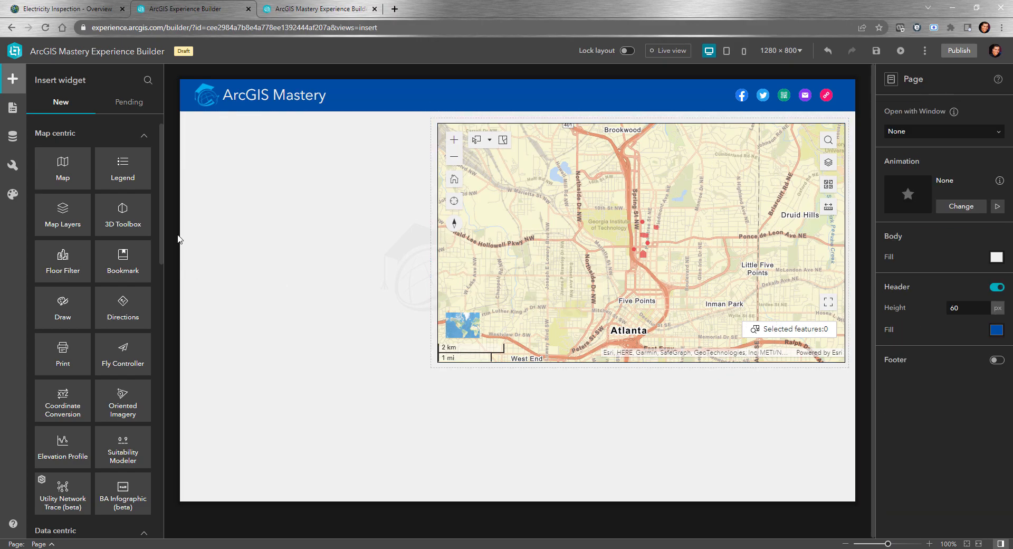
Widen the map's row to the left, and add a small Legend widget over the map's lower-right corner.
left_click_drag(121, 168, 811, 387)
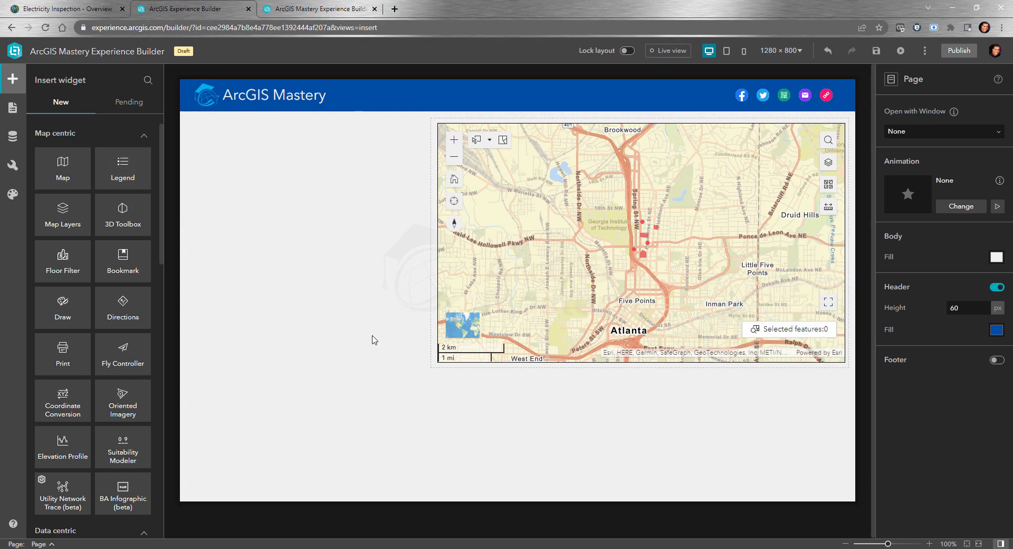
left_click(430, 252)
left_click_drag(431, 243, 347, 247)
left_click_drag(793, 459, 839, 288)
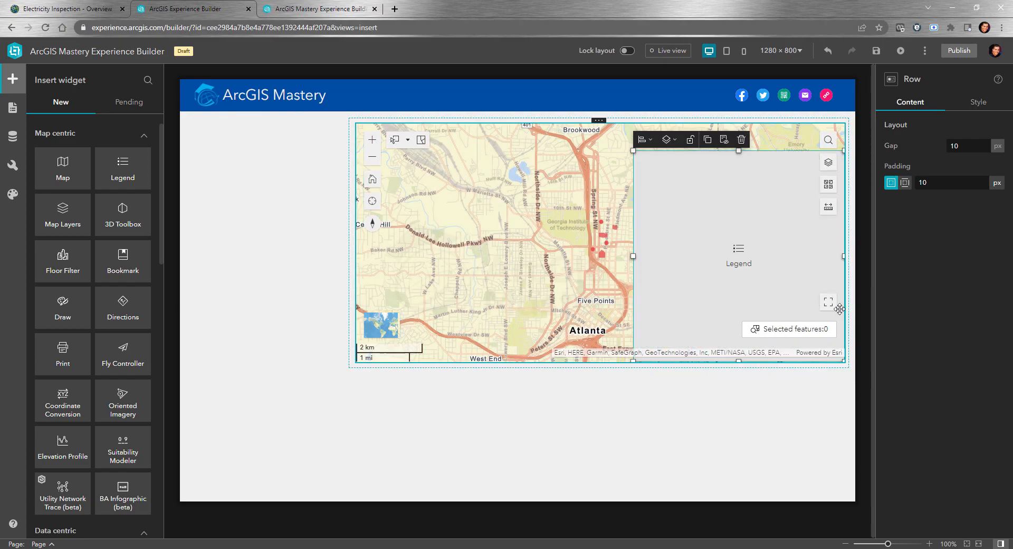
left_click_drag(632, 151, 728, 284)
Turn off the Select and Fullscreen tools of the map widget.
left_click(777, 174)
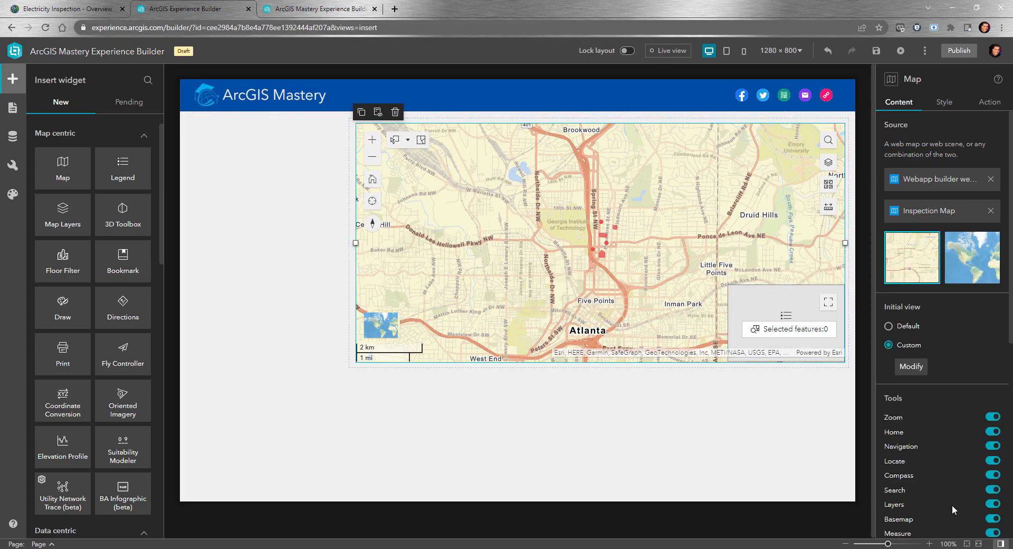
scroll(974, 498, "down", 2)
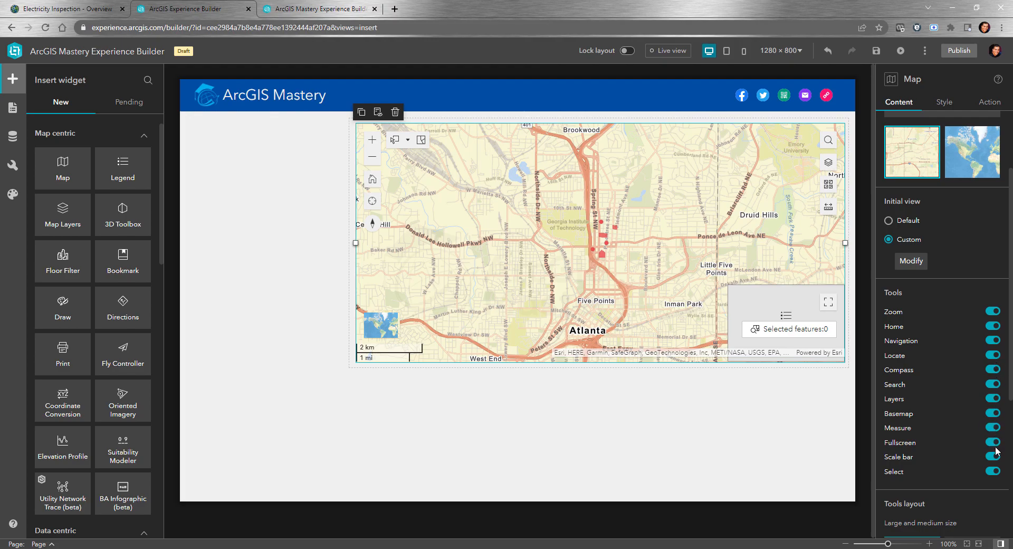
left_click(992, 473)
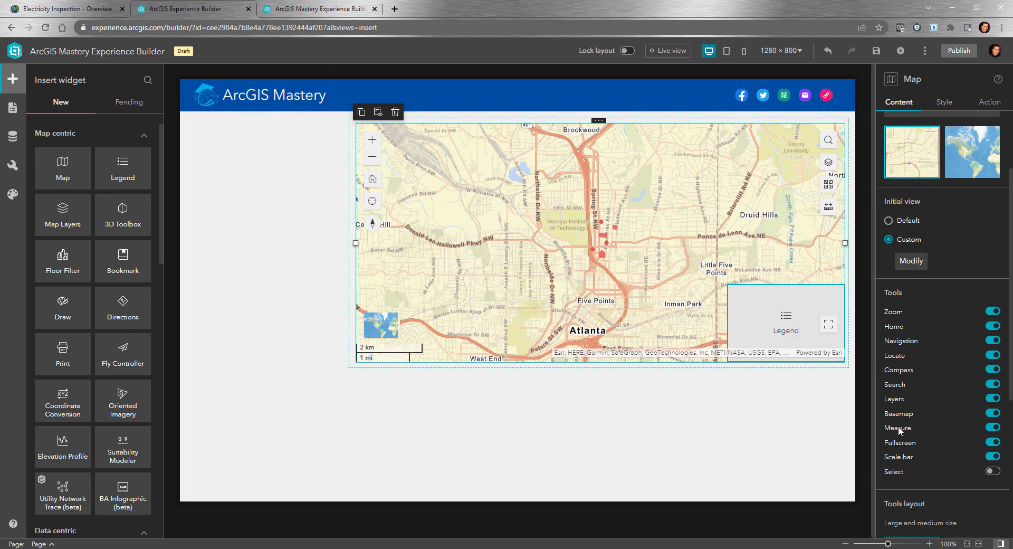
left_click(993, 442)
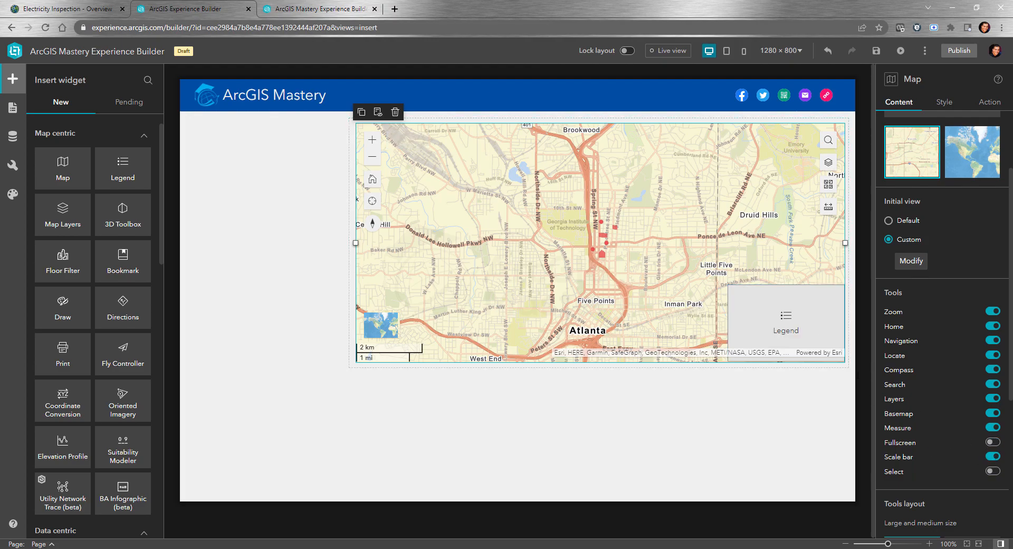
Set the legend's source to the Map widget and extend the legend upward to show more entries.
left_click(783, 319)
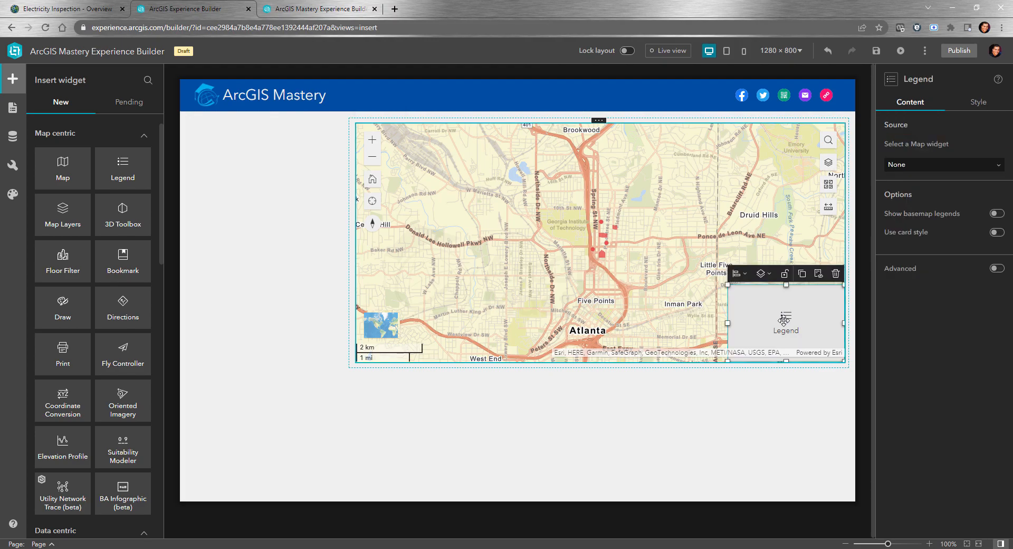
left_click(950, 170)
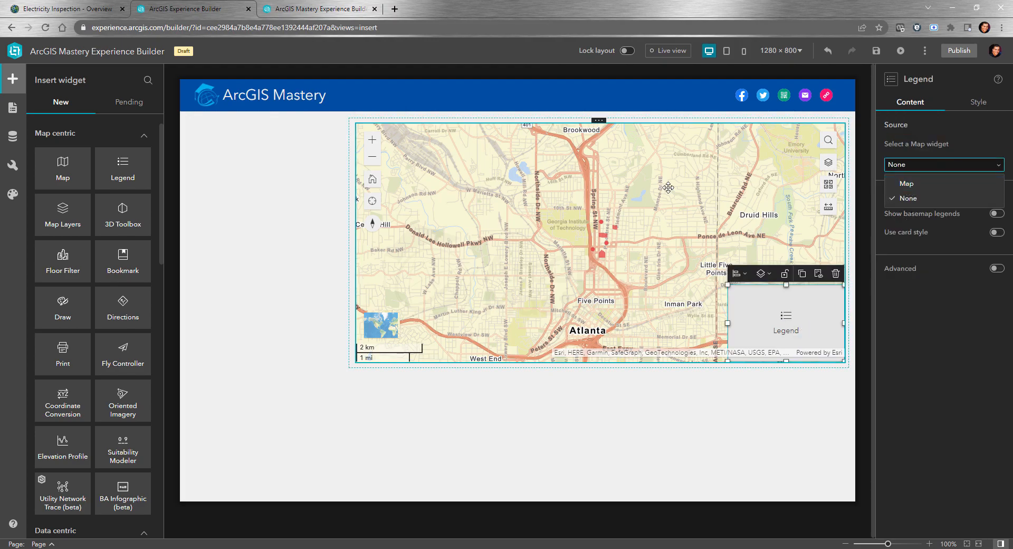
left_click(907, 185)
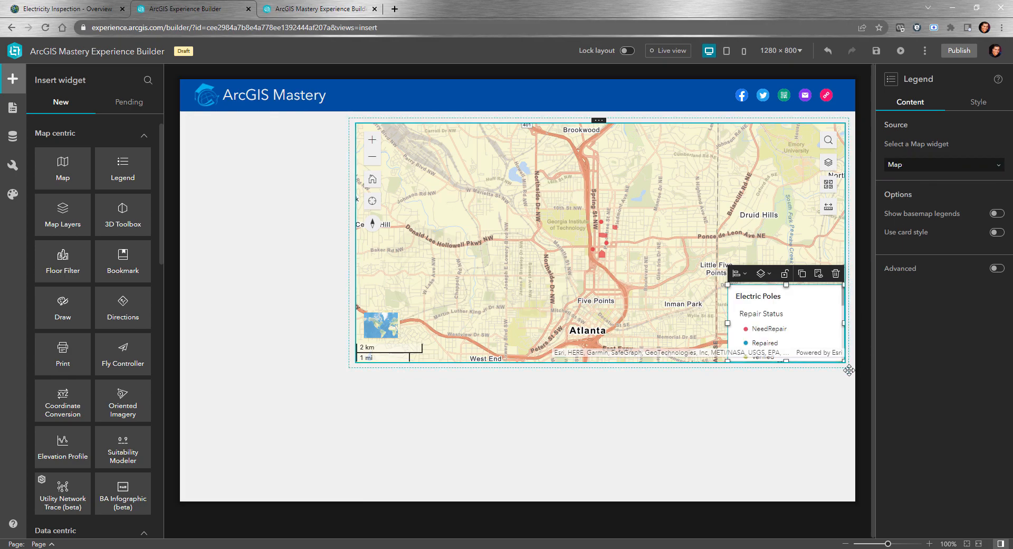
left_click_drag(786, 285, 786, 235)
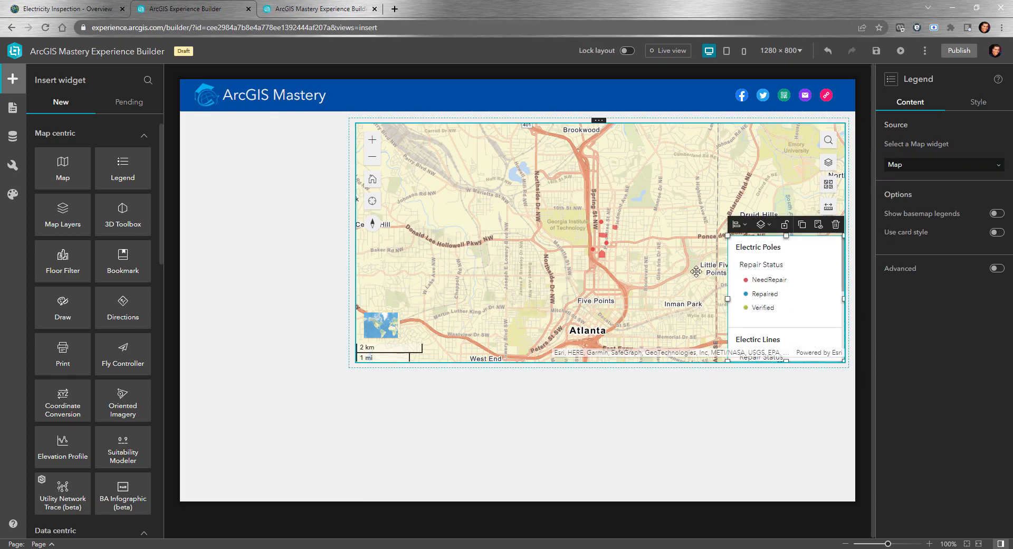
Add a second Map widget below the first one, delete it, and reselect the legend.
left_click_drag(58, 174, 541, 442)
left_click_drag(539, 270, 546, 381)
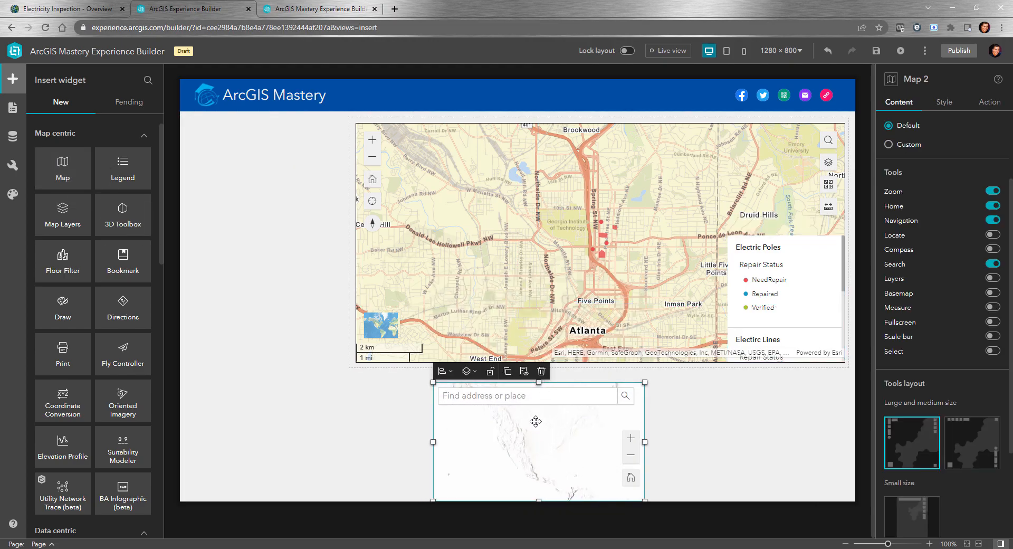
left_click(541, 372)
left_click(759, 289)
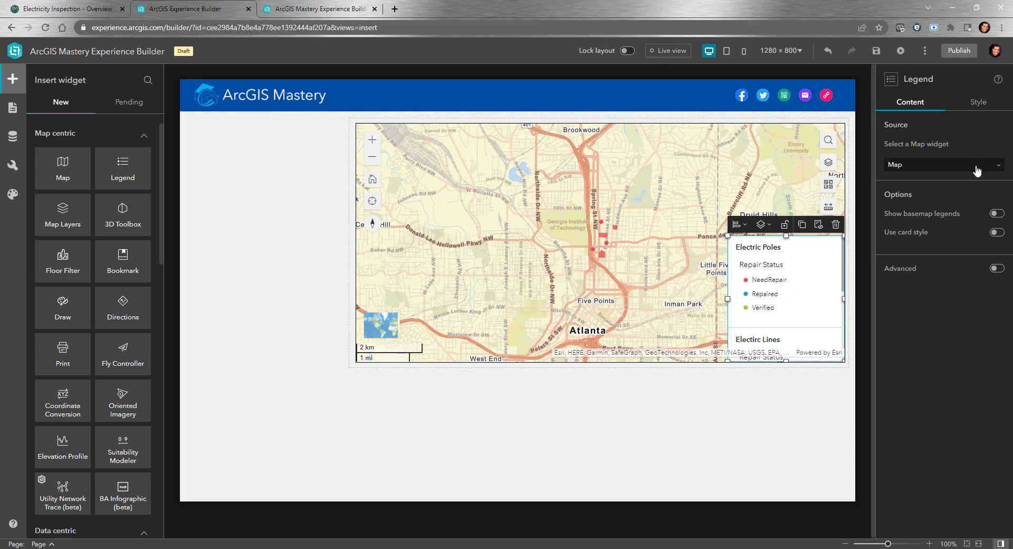
Move the legend below the map's lower-right corner, and try its card style before turning it off again.
left_click_drag(754, 332, 783, 434)
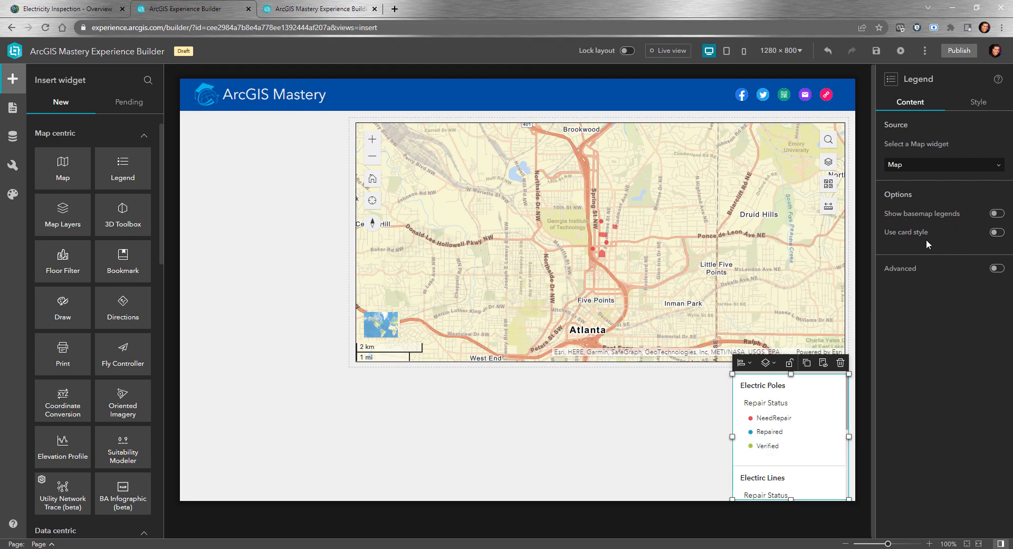
left_click(996, 233)
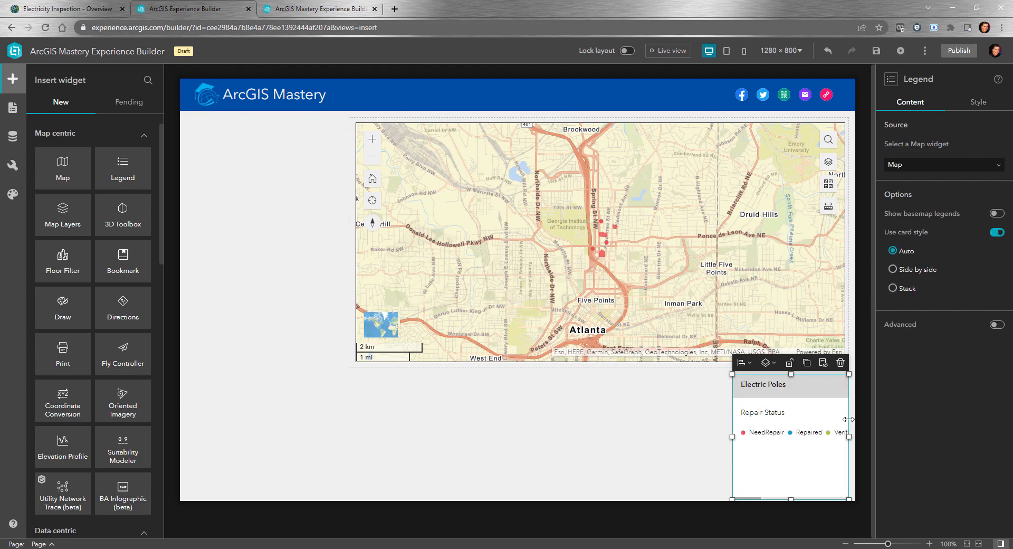
left_click(996, 234)
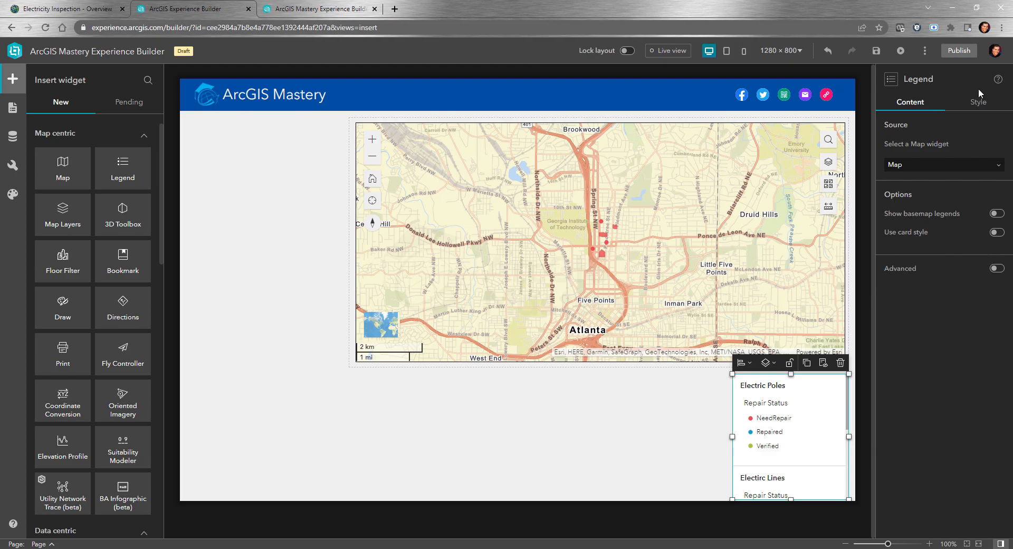
left_click(976, 105)
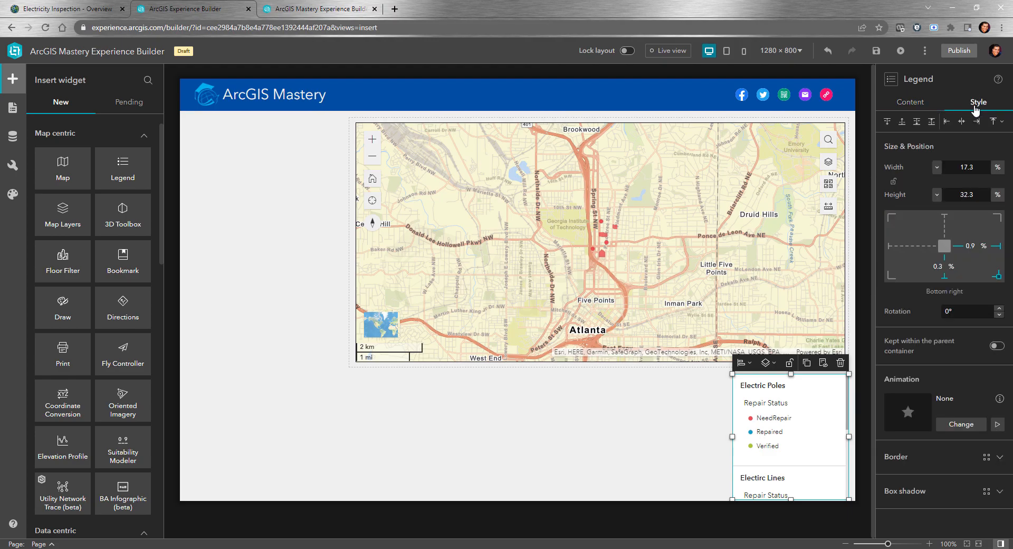
left_click(924, 108)
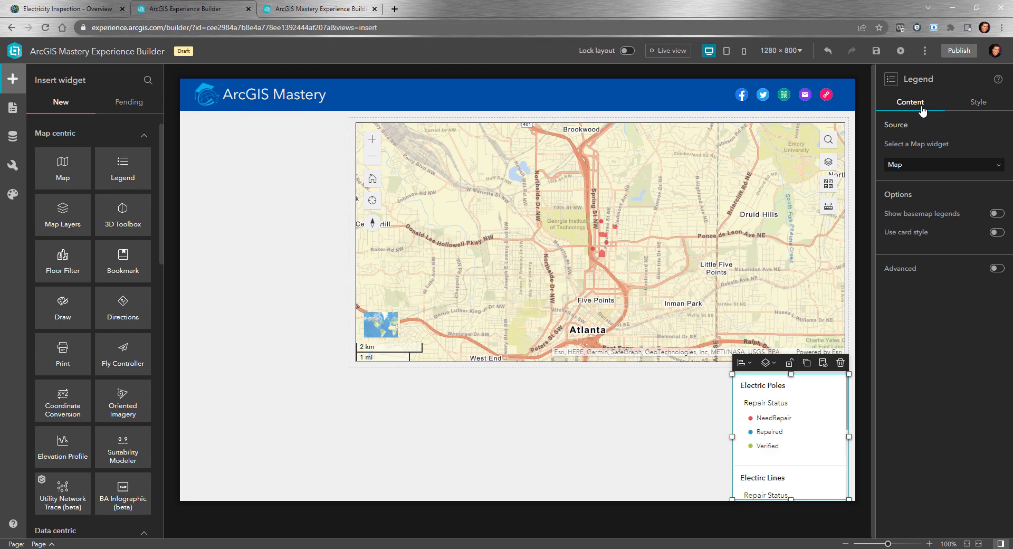
Add a Map Layers widget to the left of the map, link it to the Map widget, and resize it to fit its layer list.
left_click(697, 405)
left_click_drag(53, 220, 633, 445)
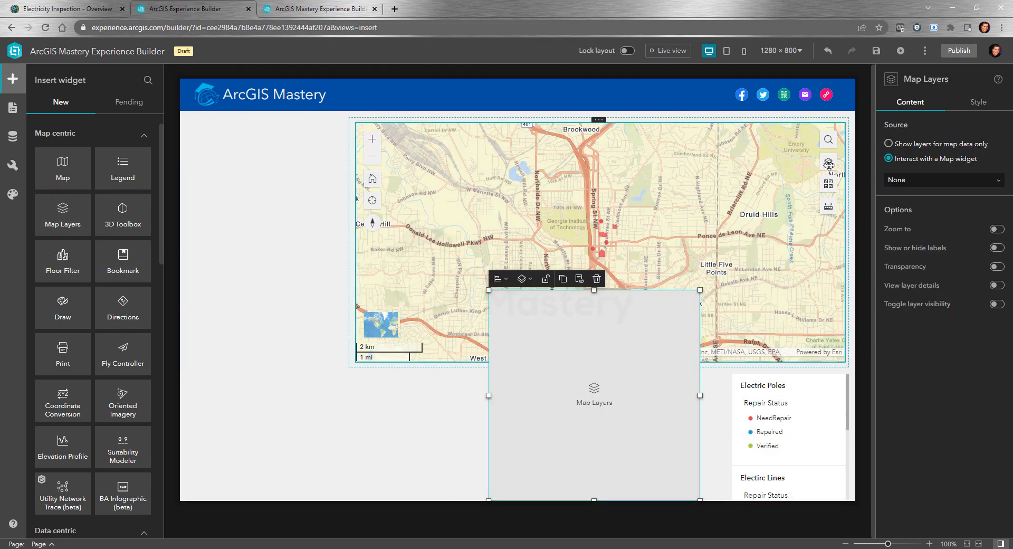
left_click_drag(611, 368, 315, 202)
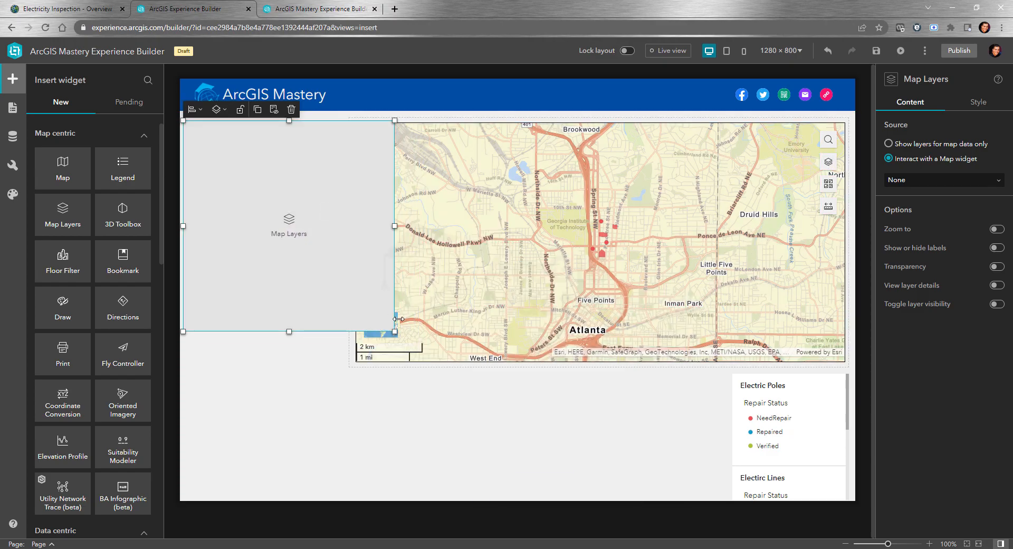
left_click_drag(395, 331, 328, 306)
left_click(956, 183)
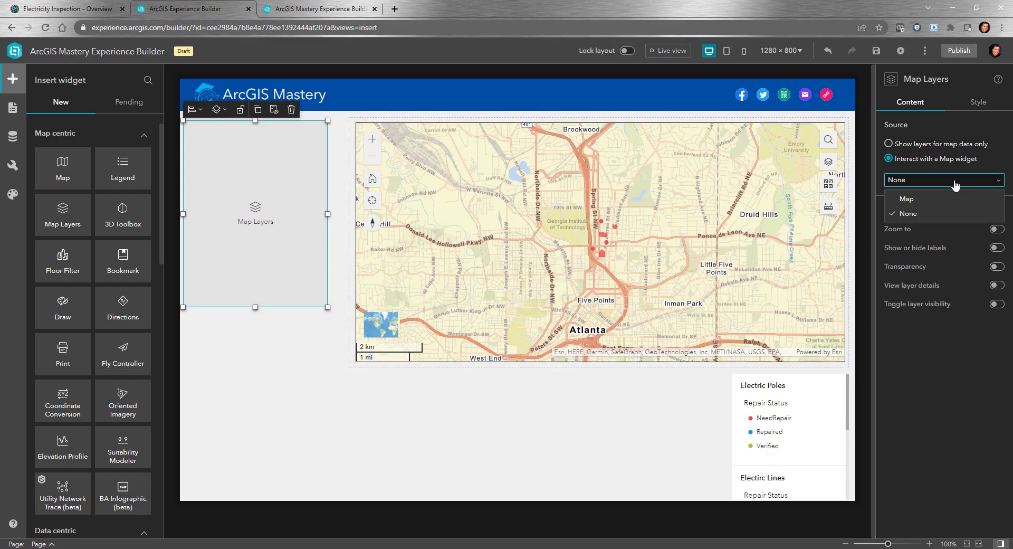
left_click(944, 199)
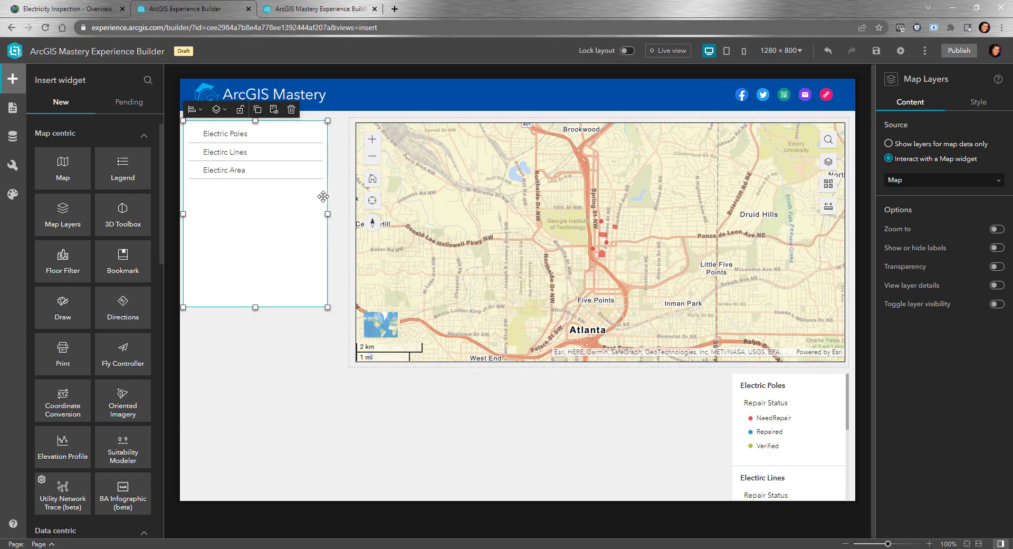
left_click_drag(326, 306, 346, 188)
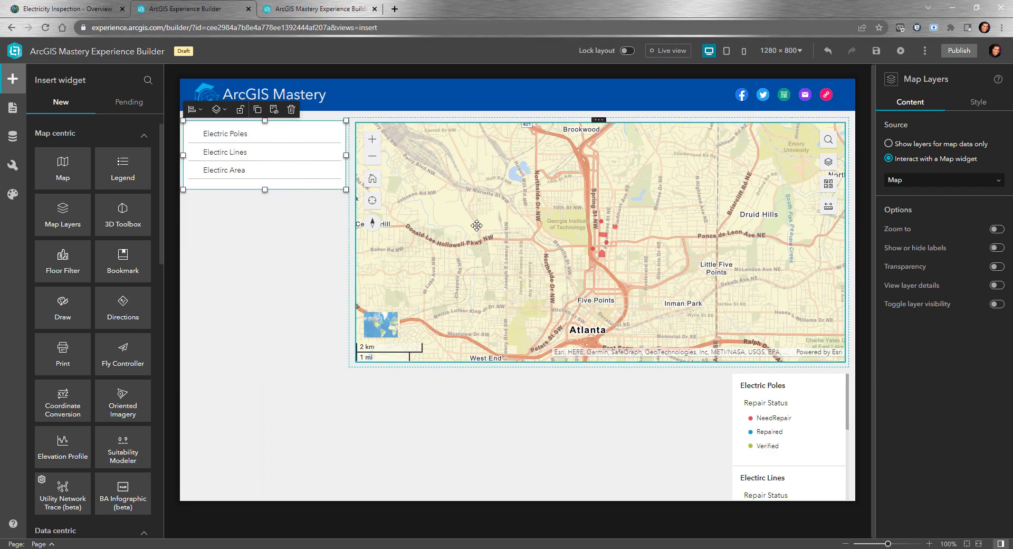
Enable Zoom to, Show or hide labels, Transparency, View layer details and Toggle layer visibility for the Map Layers widget.
left_click(996, 229)
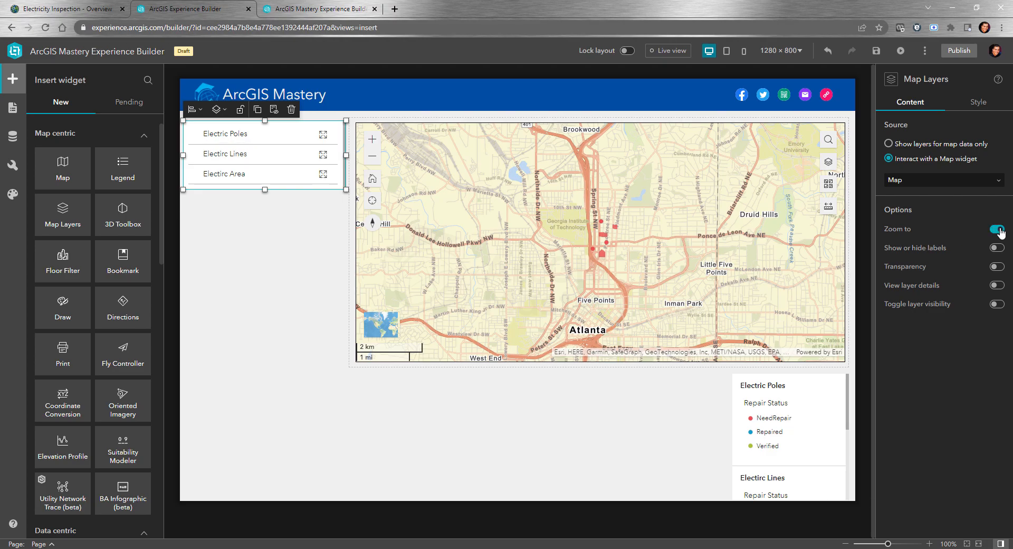
left_click(997, 267)
left_click(997, 285)
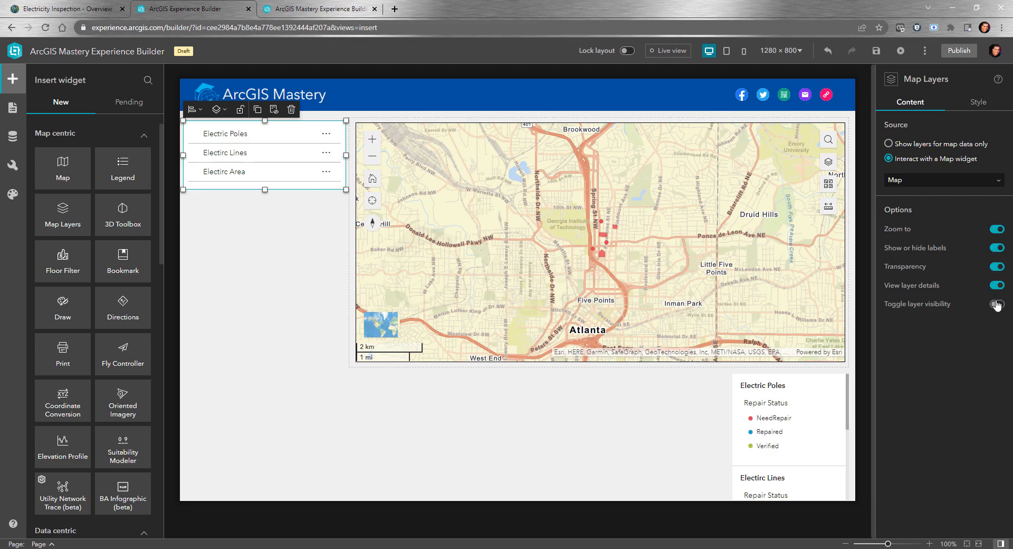
left_click(997, 305)
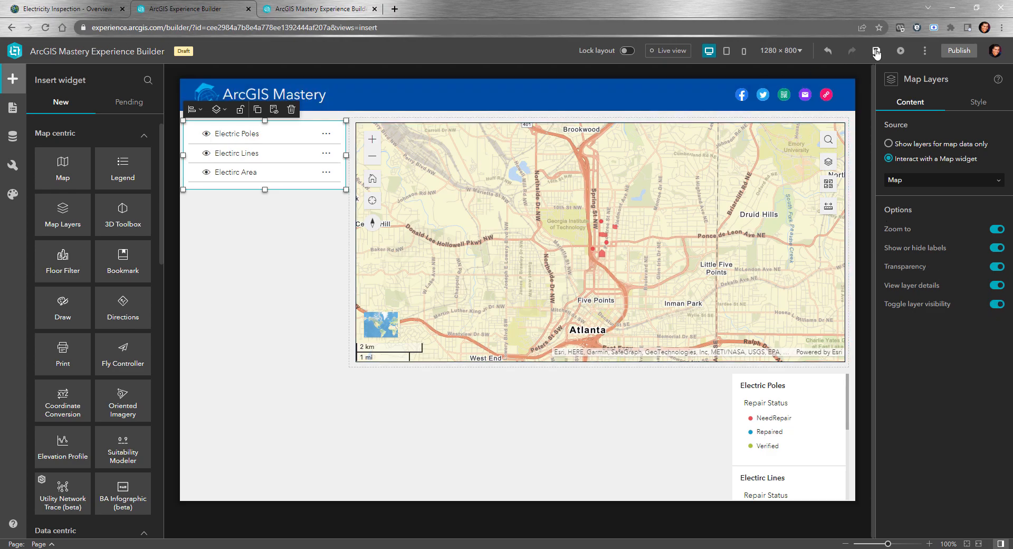
Preview the experience, zoom to the Electric Poles layer from its options, and return to the home extent.
left_click(902, 54)
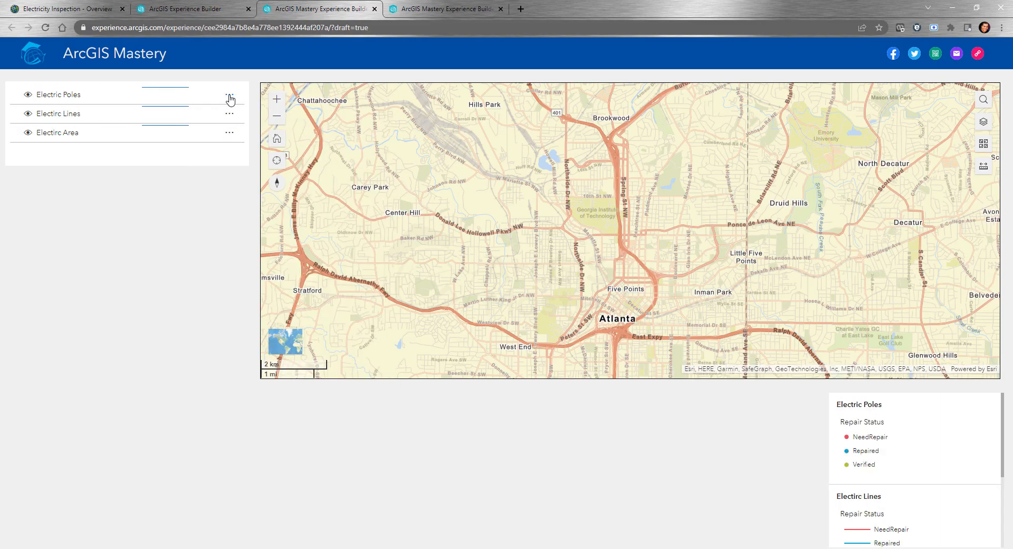
left_click(227, 97)
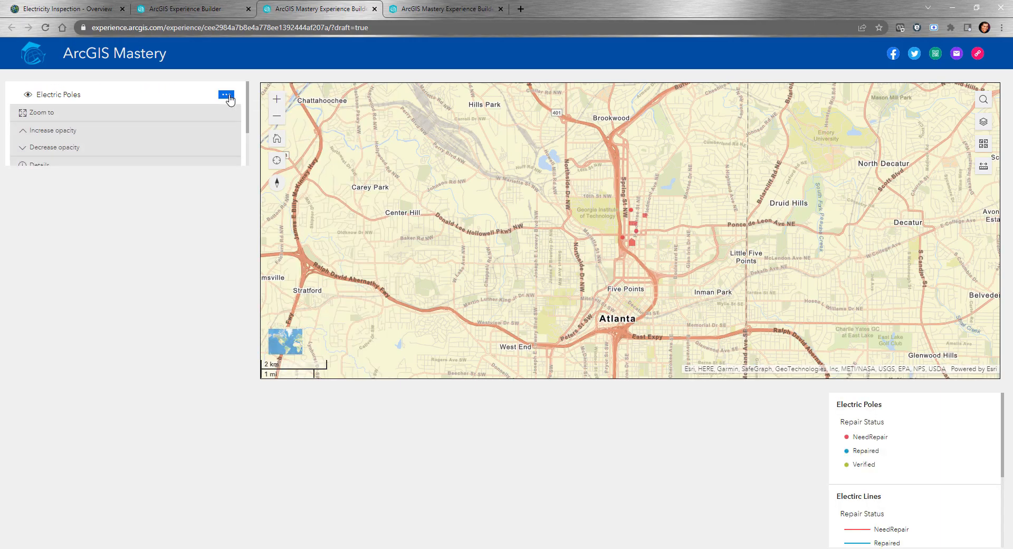
left_click(61, 150)
left_click(38, 114)
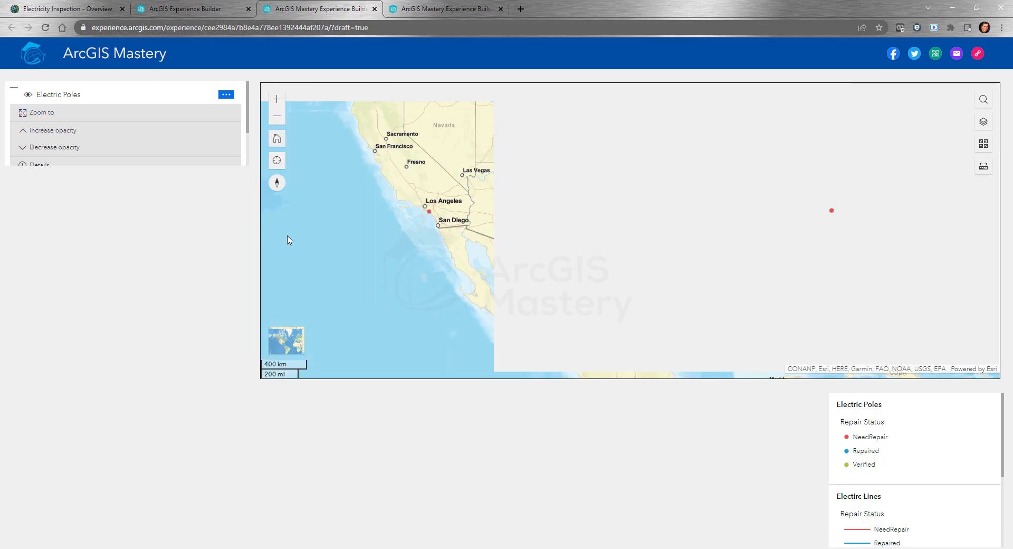
left_click(277, 142)
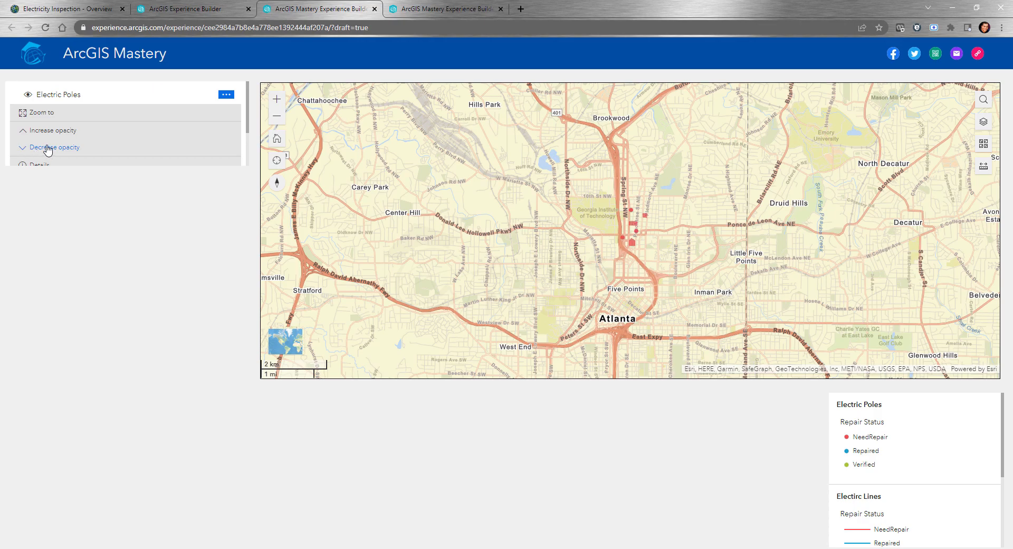
Test the Electric Poles layer's transparency by decreasing its opacity and increasing it again.
scroll(50, 142, "down", 2)
triple_click(59, 96)
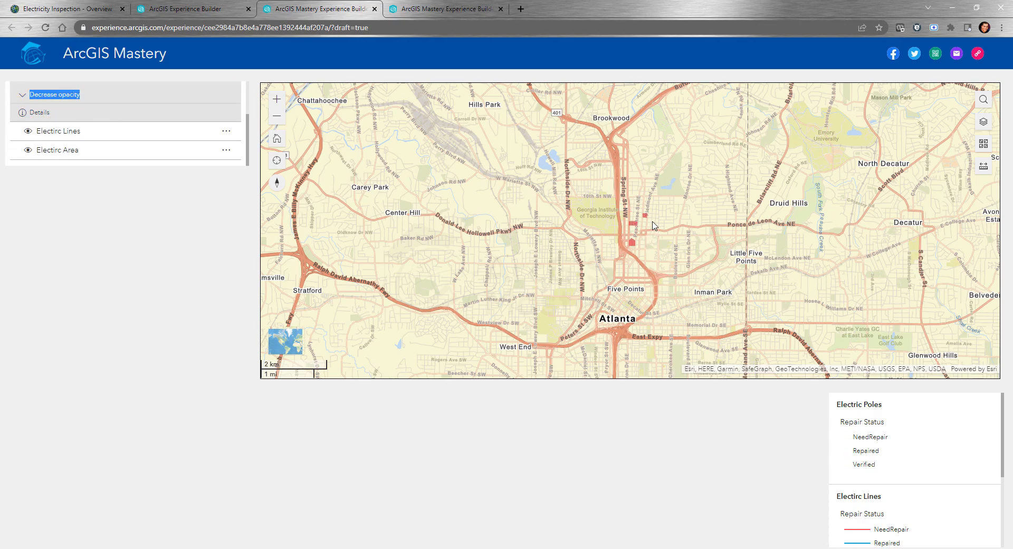
scroll(654, 226, "up", 2)
scroll(59, 118, "up", 1)
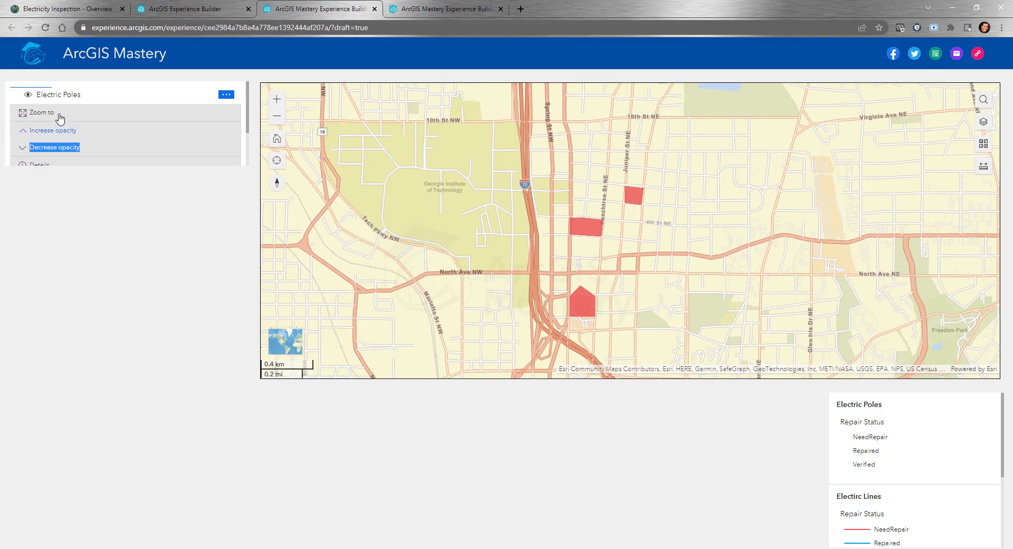
triple_click(51, 135)
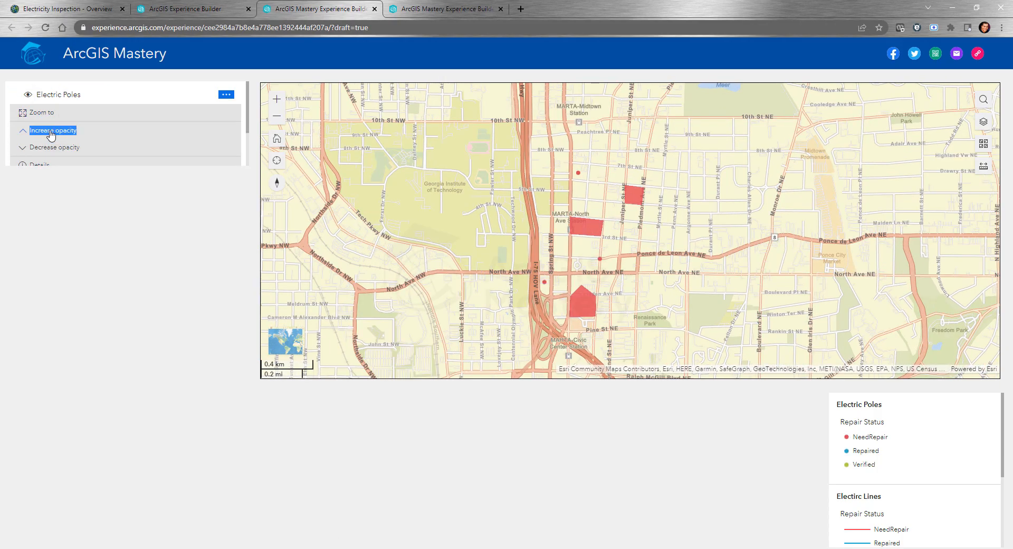
Open the Electric Poles layer's details page from the preview, and return to the experience in the builder.
scroll(135, 146, "down", 1)
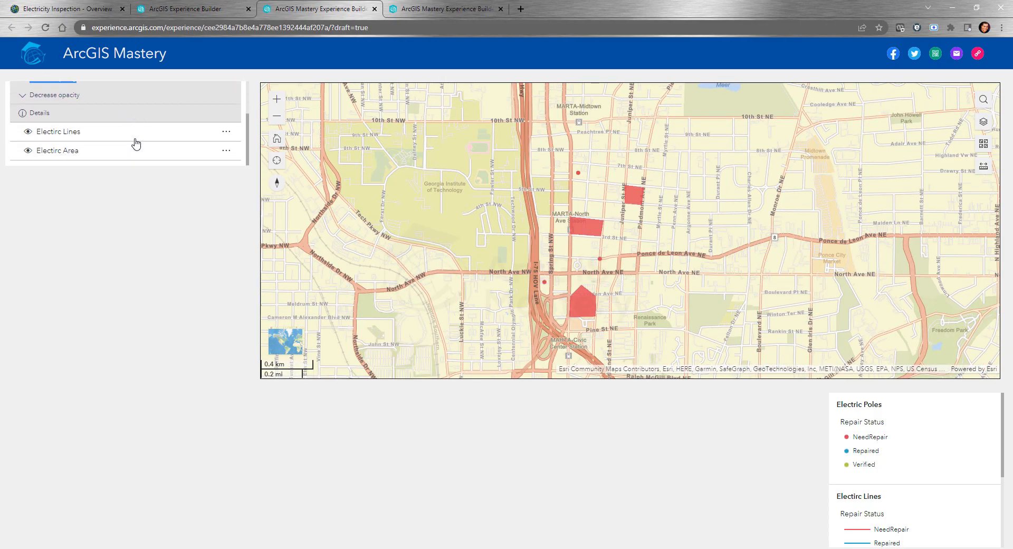
left_click(38, 113)
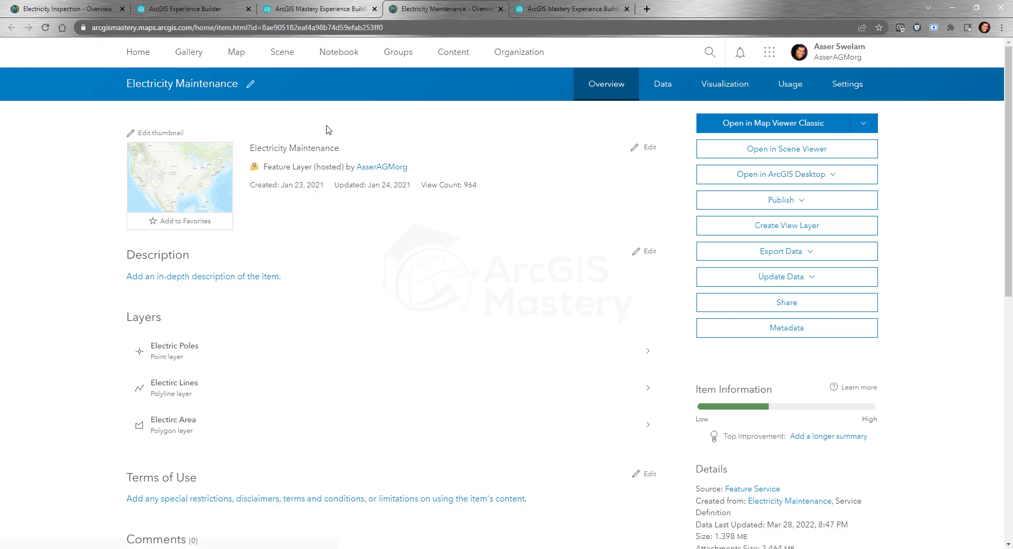
left_click(328, 10)
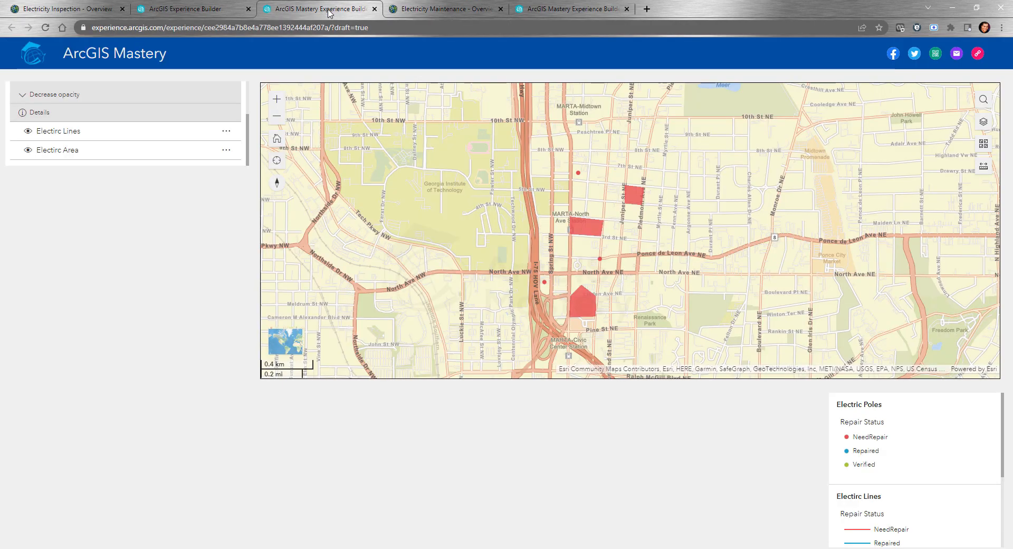
left_click(206, 10)
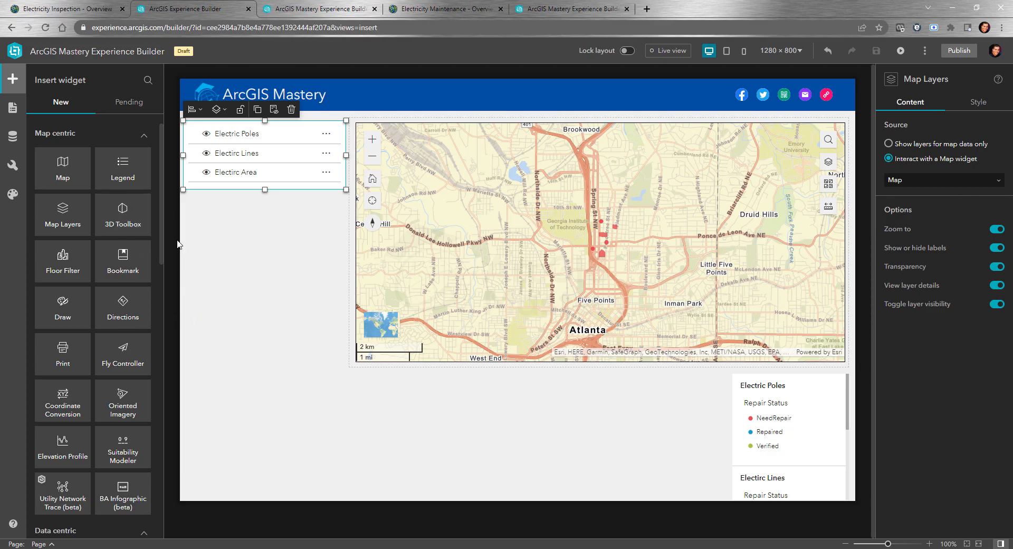
Add a Floor Filter widget below the map layers list, and select Map as its floor aware map.
scroll(158, 236, "down", 1)
left_click(282, 318)
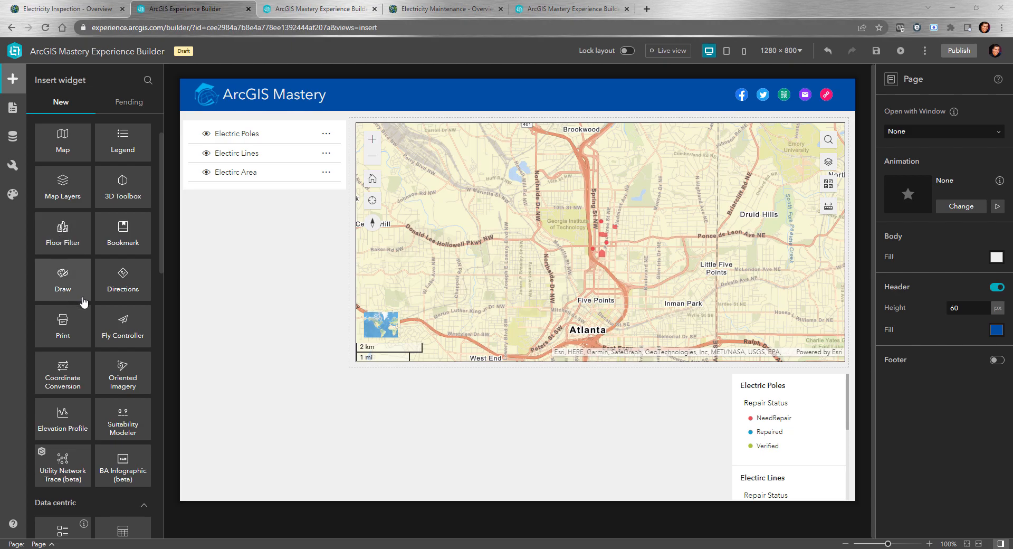
scroll(83, 302, "down", 5)
scroll(83, 302, "down", 2)
scroll(83, 302, "up", 7)
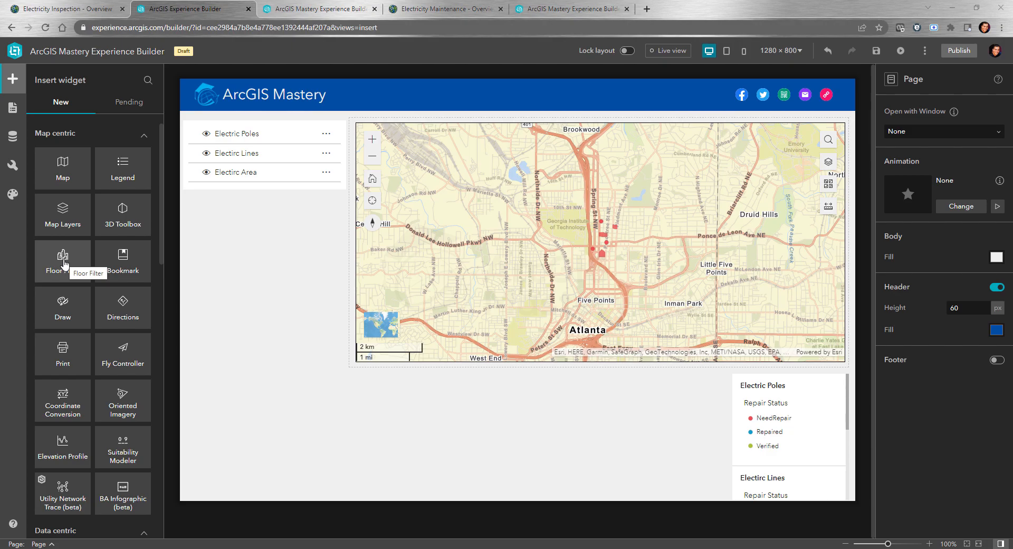
left_click_drag(63, 263, 211, 210)
left_click(939, 141)
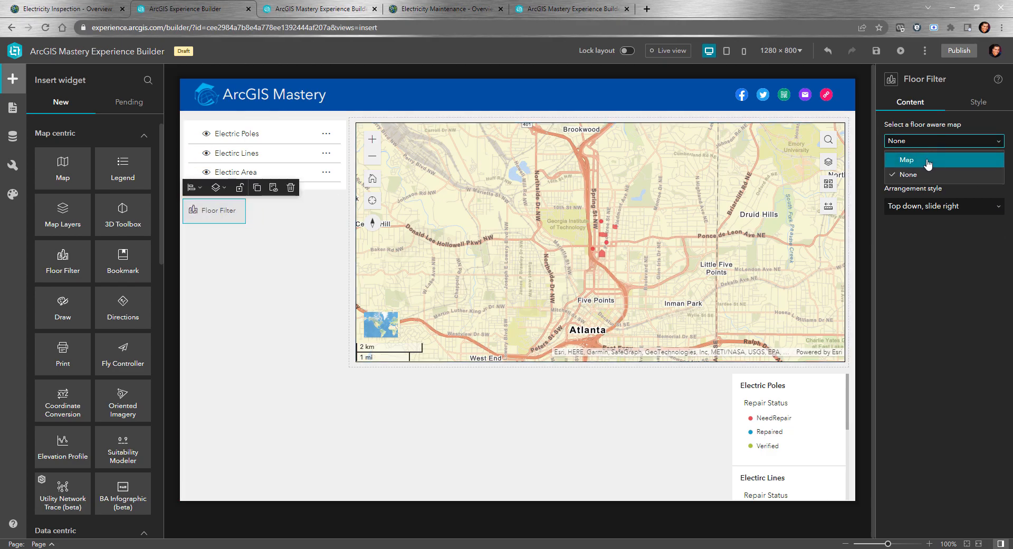
left_click(925, 161)
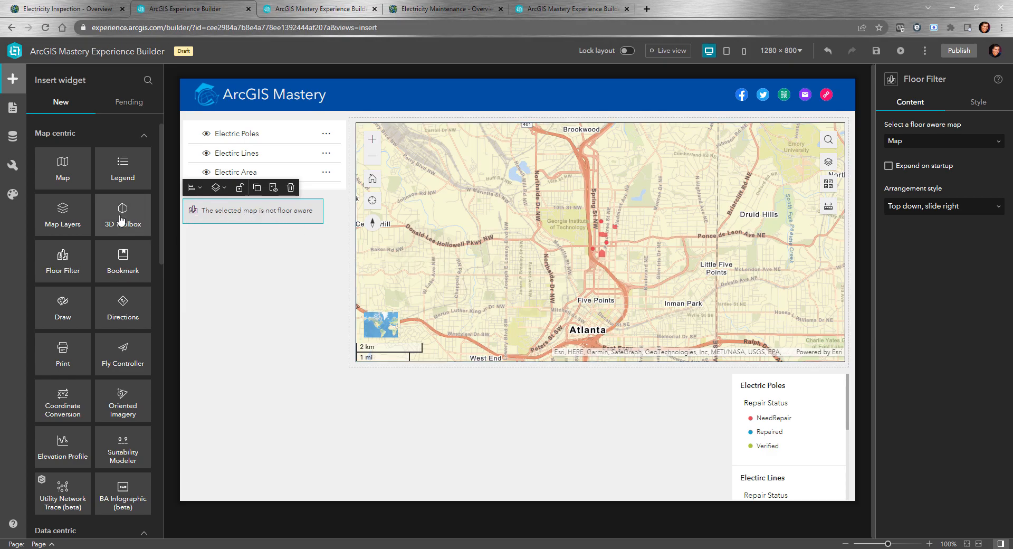
Search the web in a new browser tab for "arcgis experince builder floor filter" and open the Floor Filter widget documentation.
left_click(647, 9)
left_click(627, 26)
type("arcg")
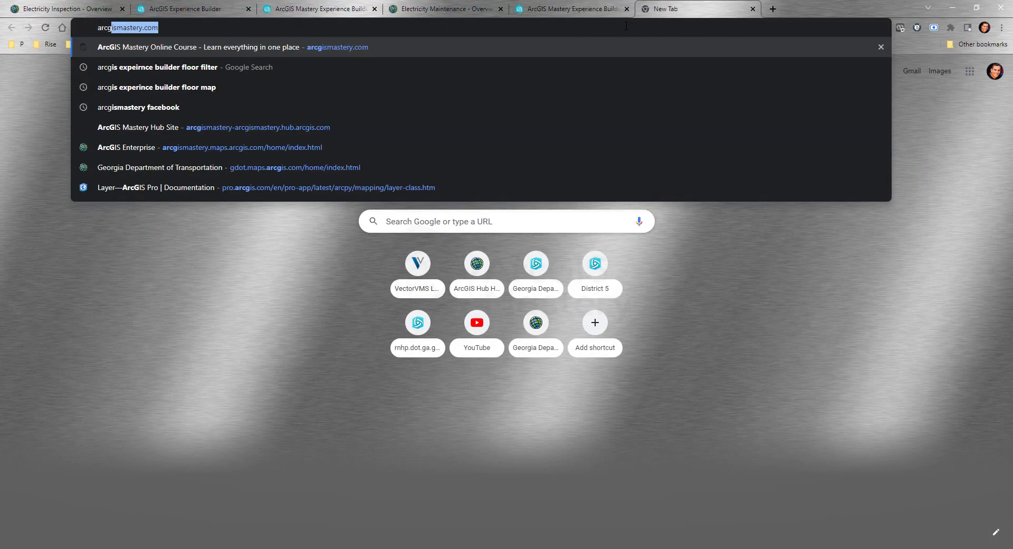
type("is ex")
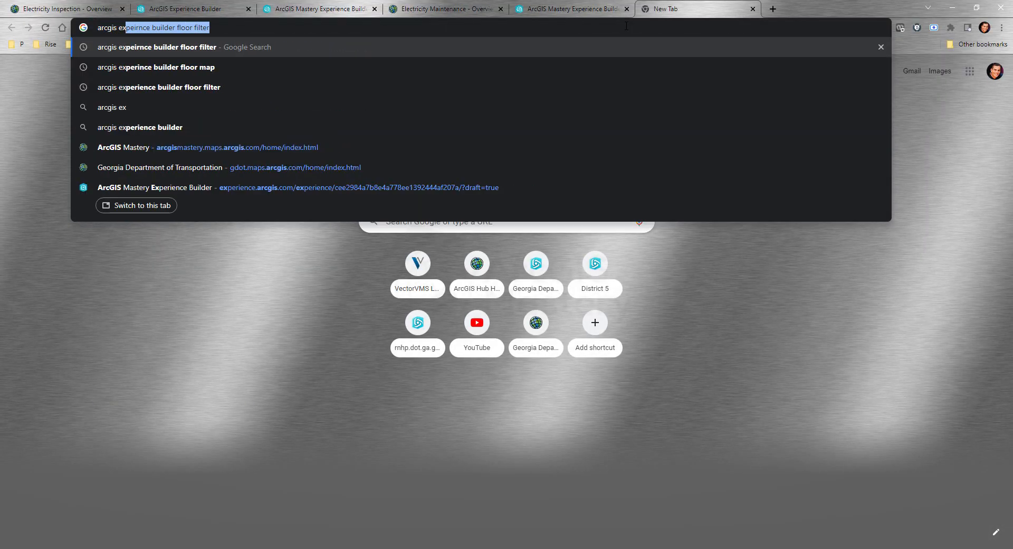
type("perincebuilde")
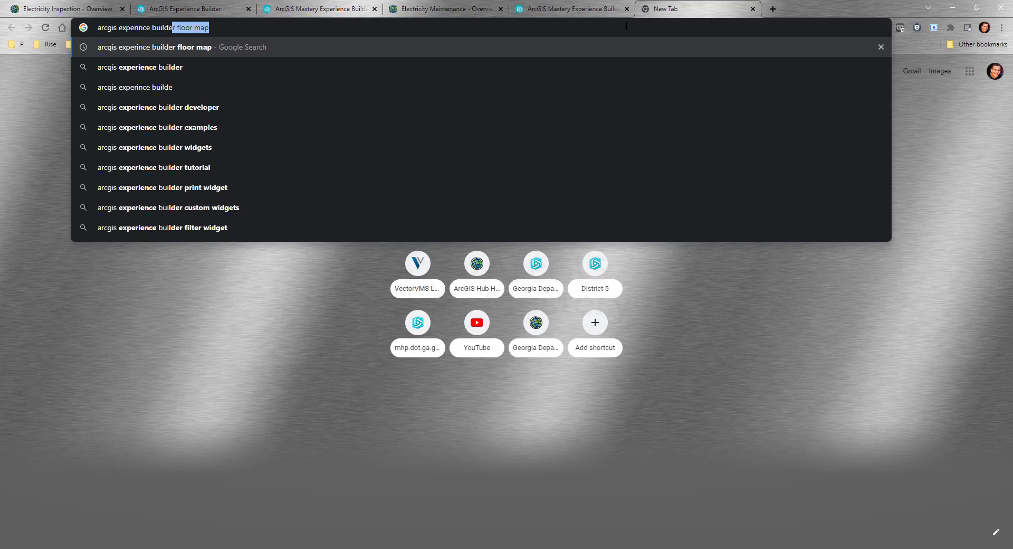
type("r f")
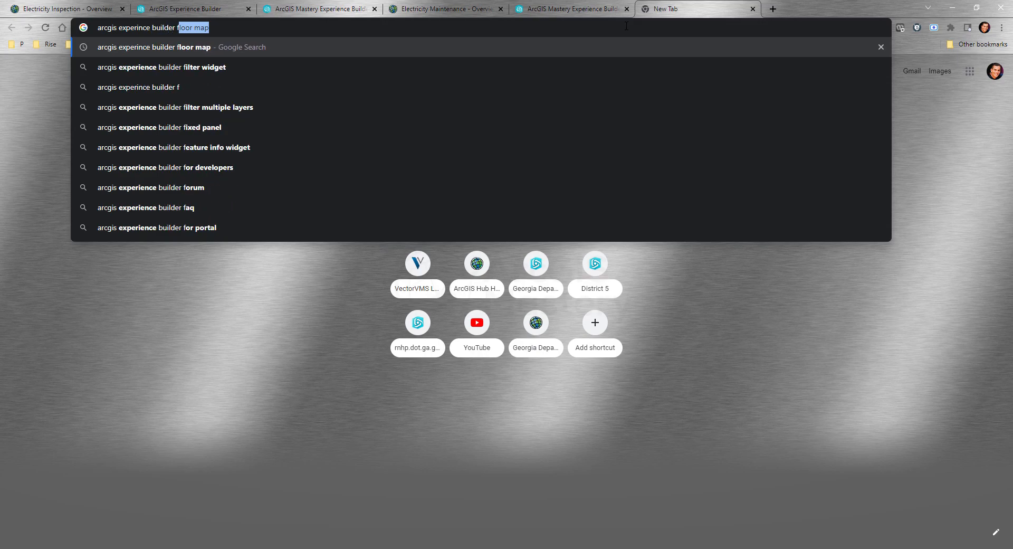
type("loor filter")
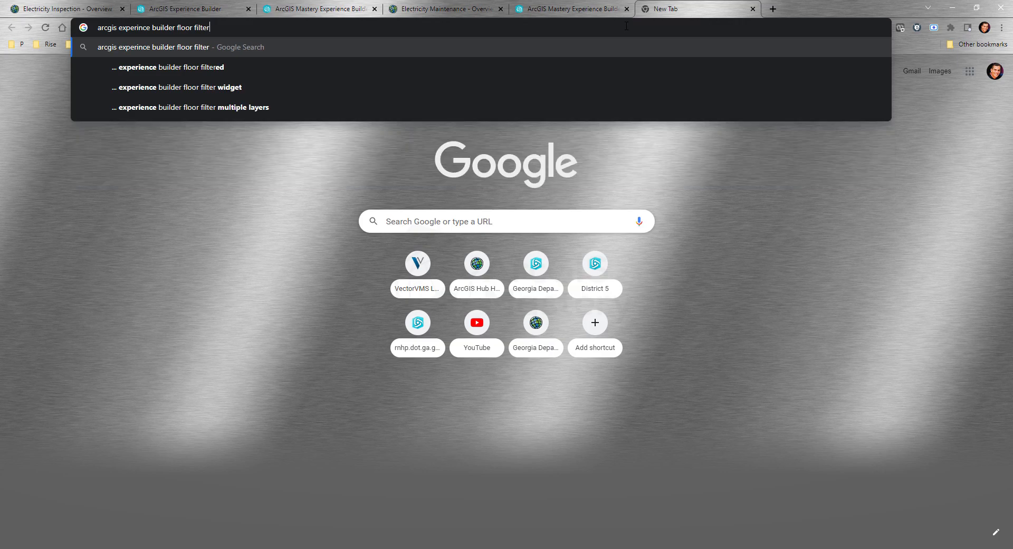
key("Return")
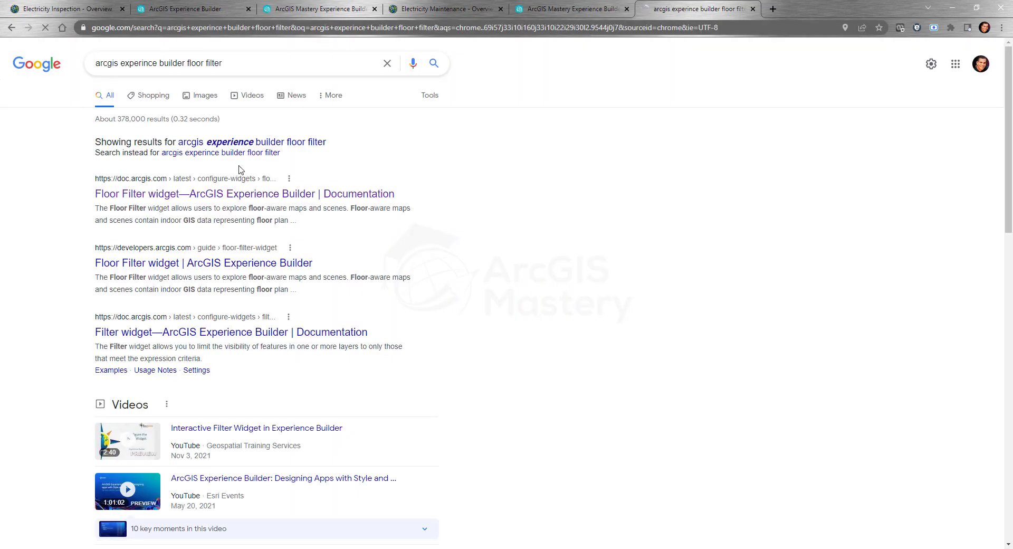
left_click(210, 192)
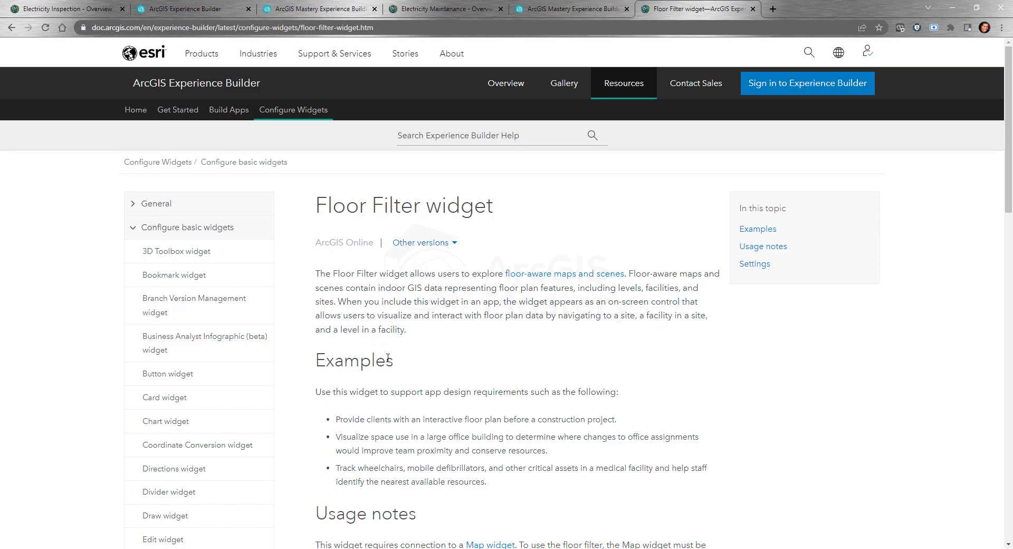
Read the Floor Filter documentation's usage notes and settings, and return to the experience in the builder.
scroll(455, 351, "down", 6)
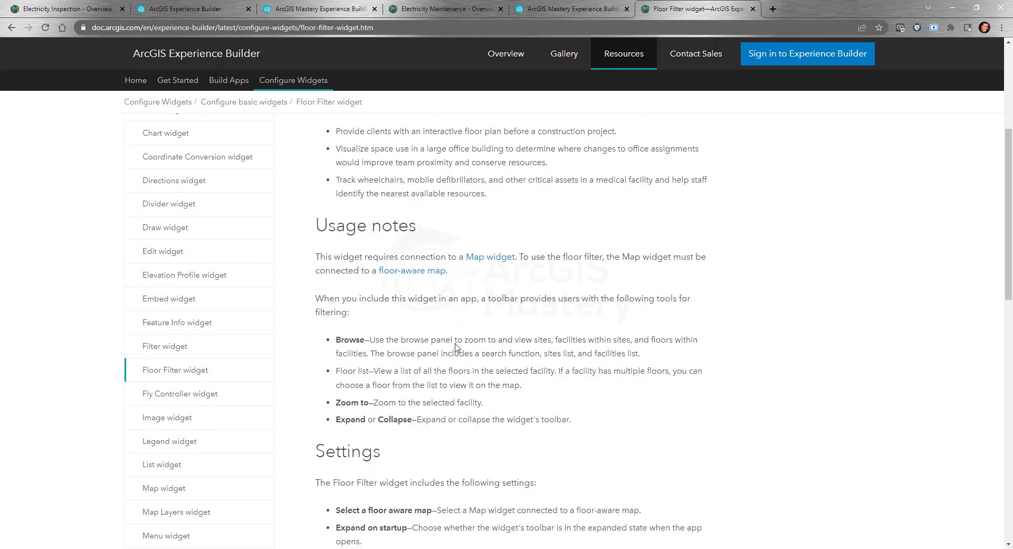
scroll(457, 347, "down", 3)
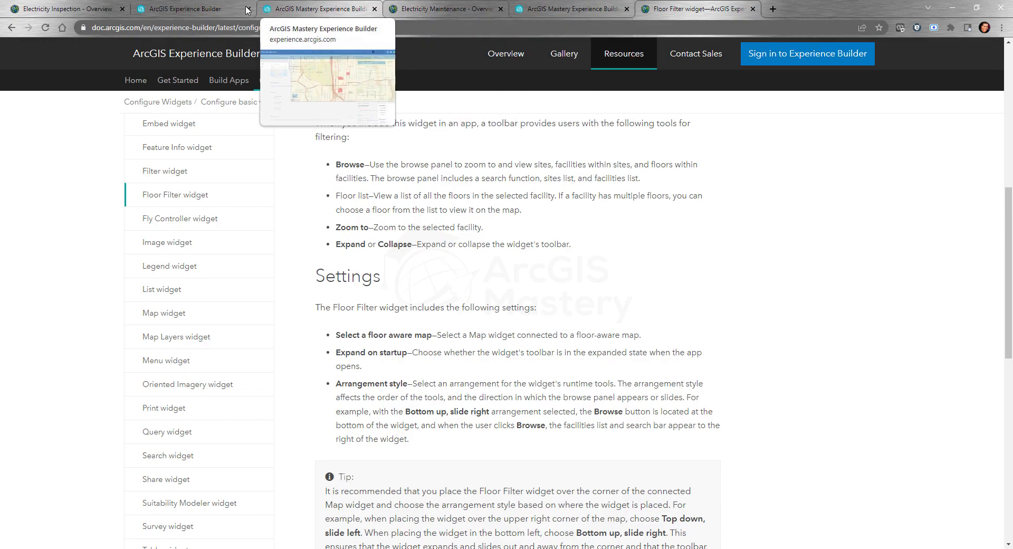
left_click(191, 9)
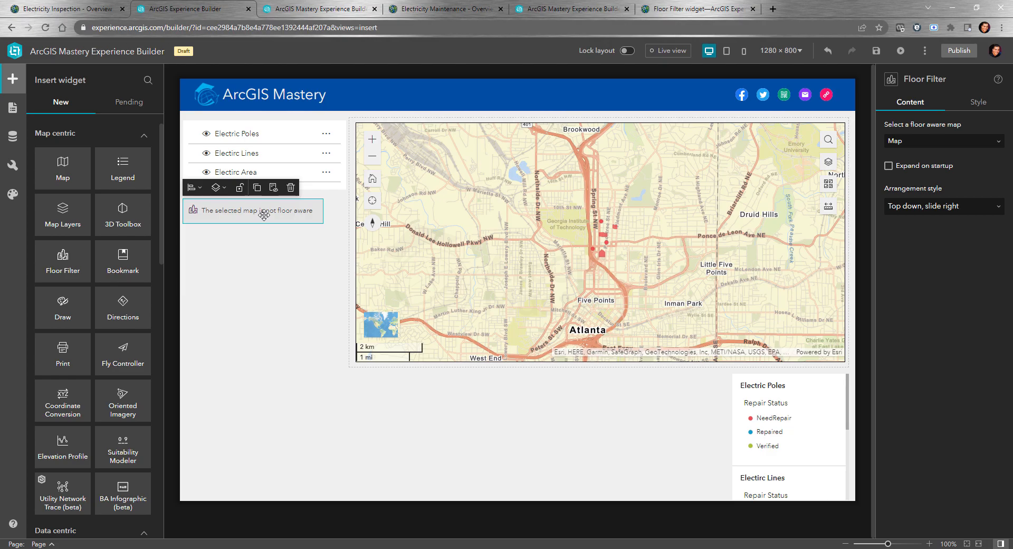
Open the help page from the Floor Filter widget's settings, skim its usage notes, and close the page.
left_click(997, 79)
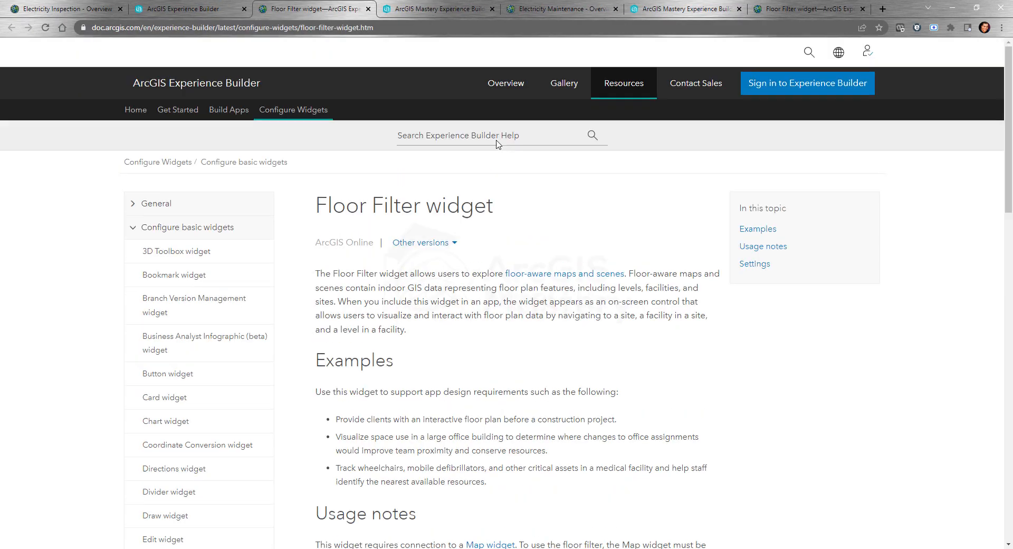
scroll(479, 270, "down", 5)
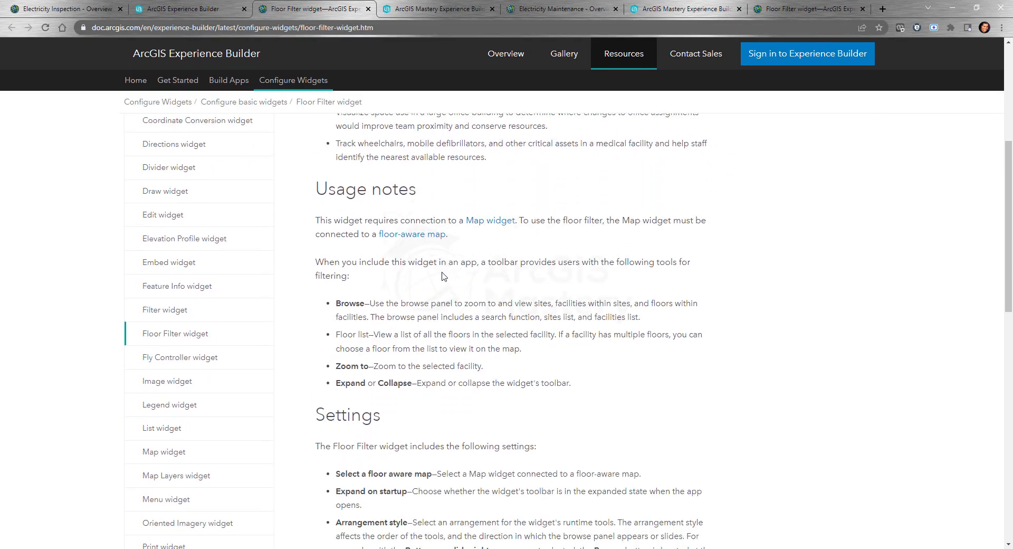
scroll(444, 259, "up", 5)
left_click(368, 9)
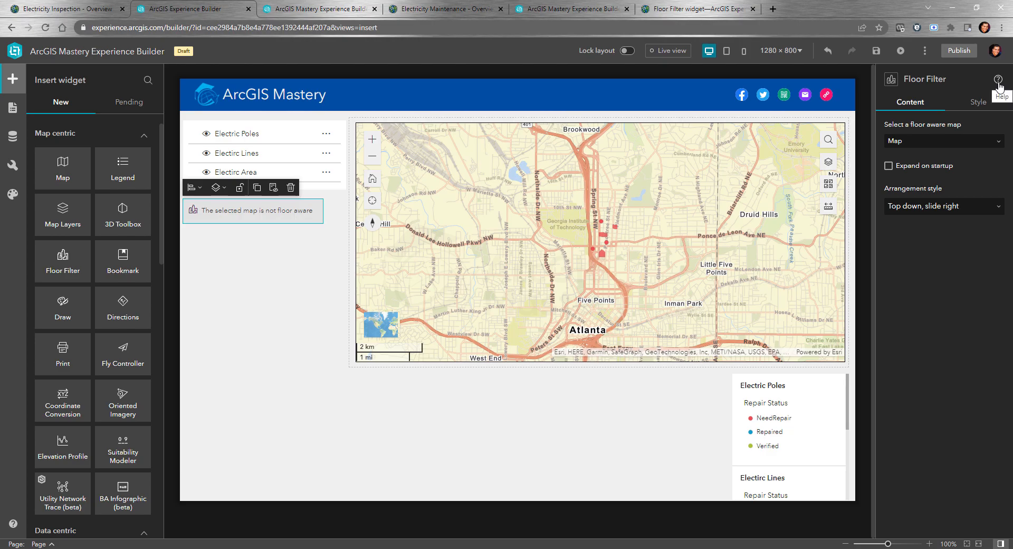
Delete the Floor Filter widget below the map layers list.
left_click(236, 276)
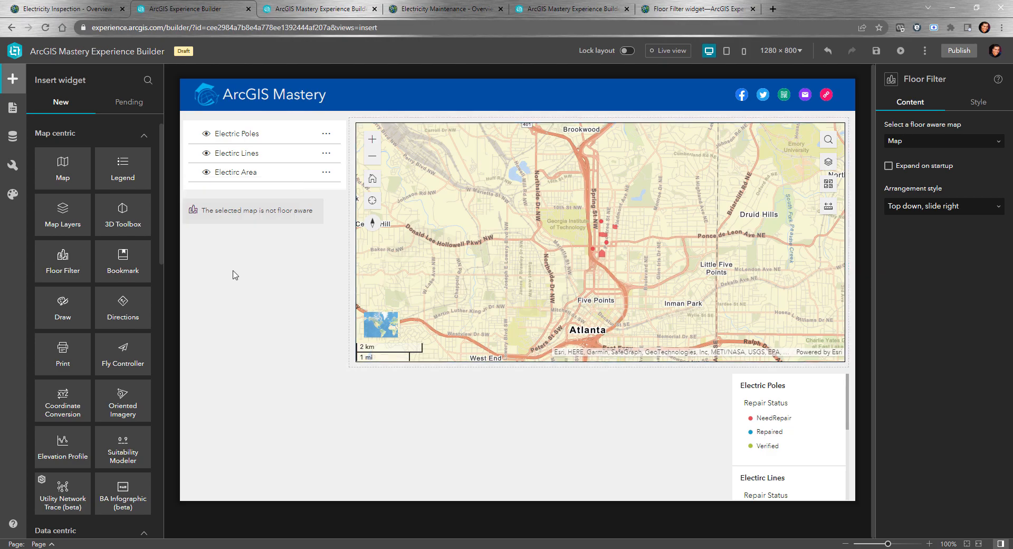
left_click(248, 218)
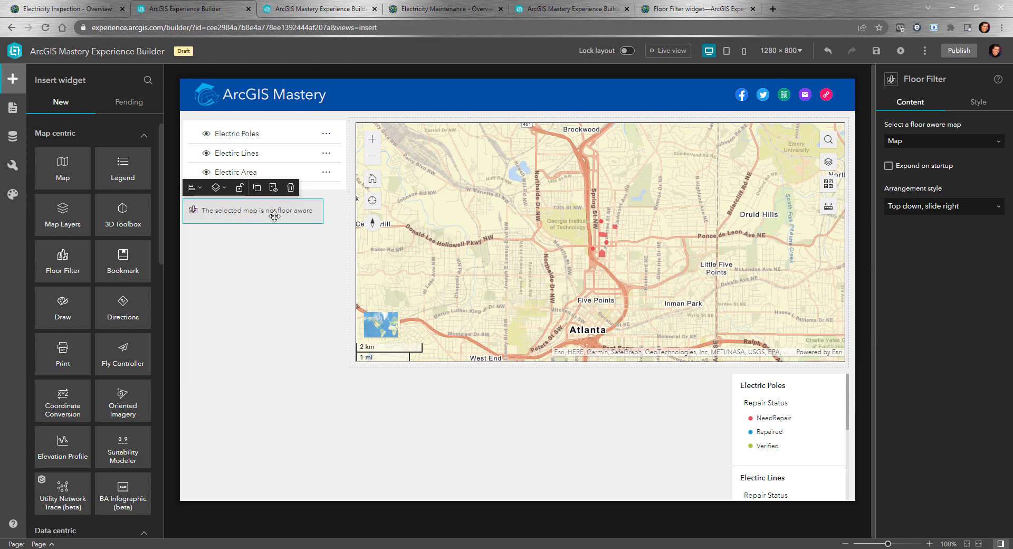
key("Delete")
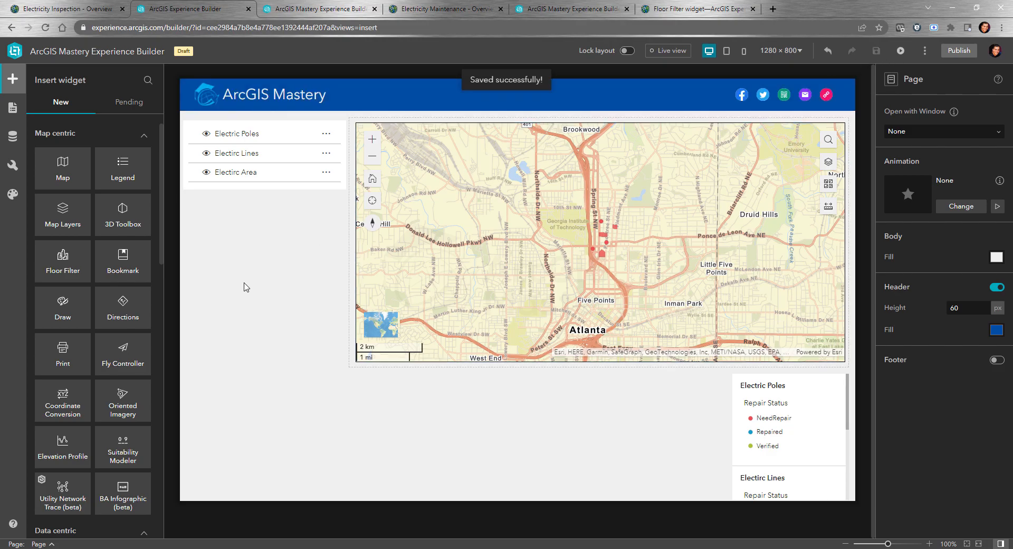
Add a Bookmark widget beside the legend, apply the simple single-row gallery template, and fit the widget just below the map.
left_click_drag(118, 269, 587, 436)
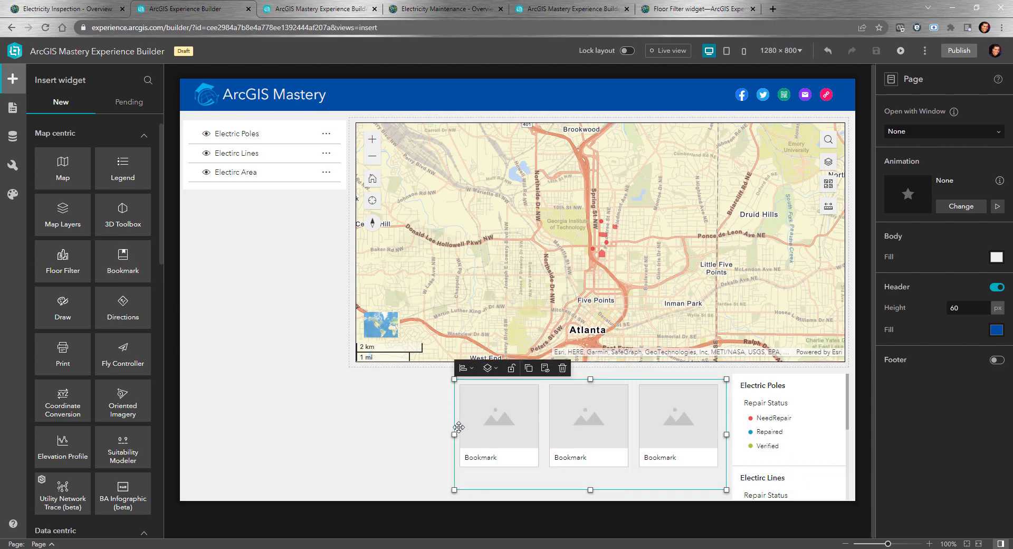
mouse_move(454, 434)
left_mouse_down()
mouse_move(464, 433)
mouse_move(451, 434)
left_mouse_up()
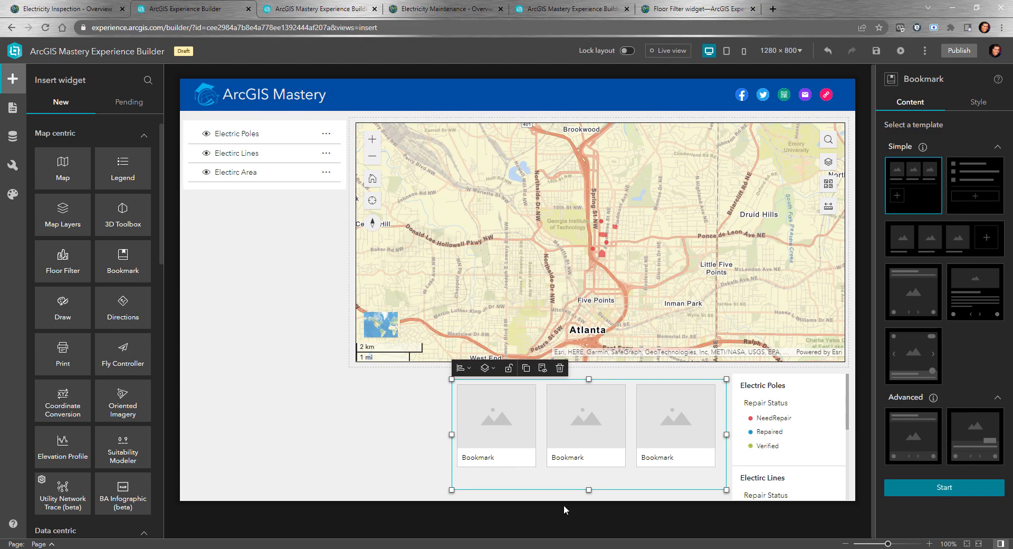
mouse_move(592, 478)
left_mouse_down()
mouse_move(591, 445)
mouse_move(587, 470)
left_mouse_up()
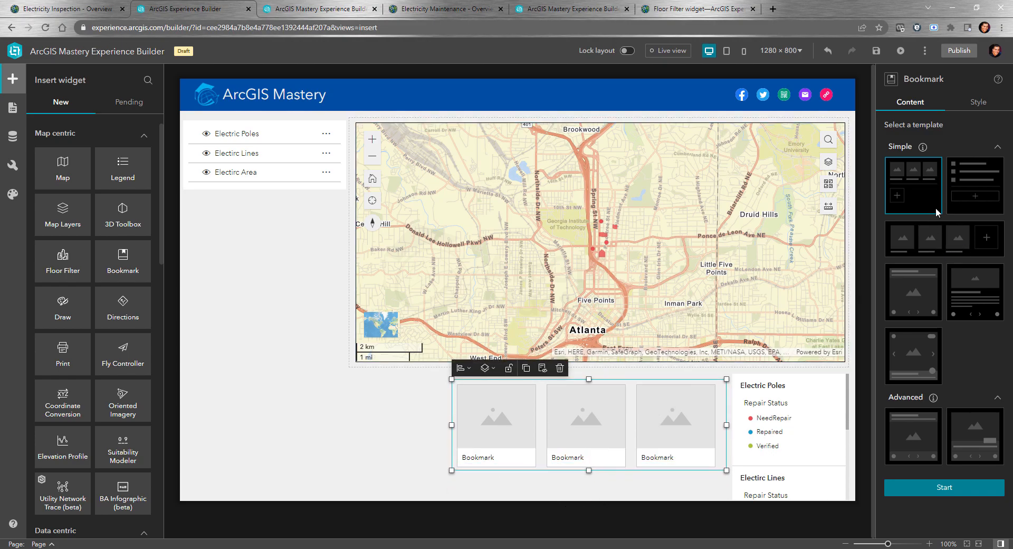
left_click(941, 241)
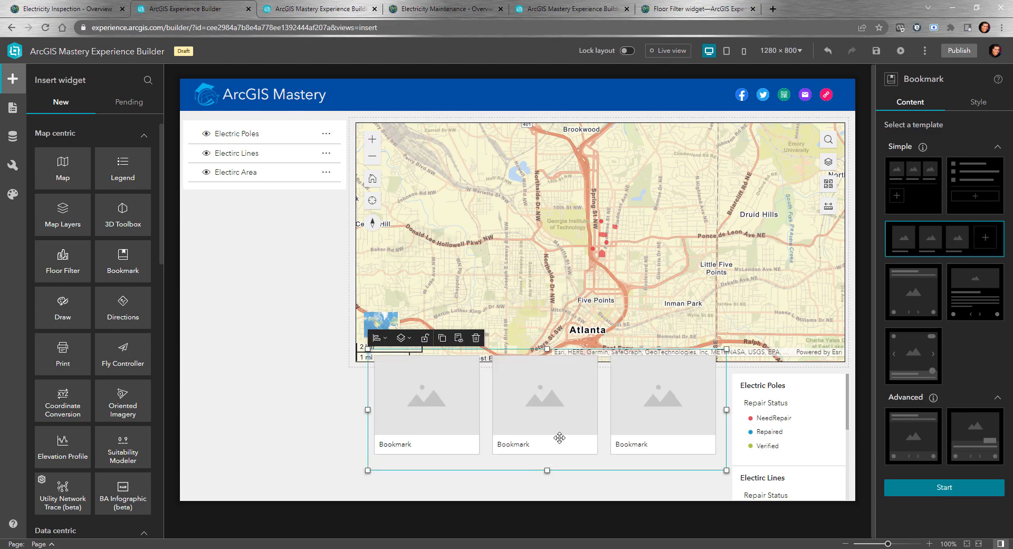
left_click_drag(570, 402, 564, 425)
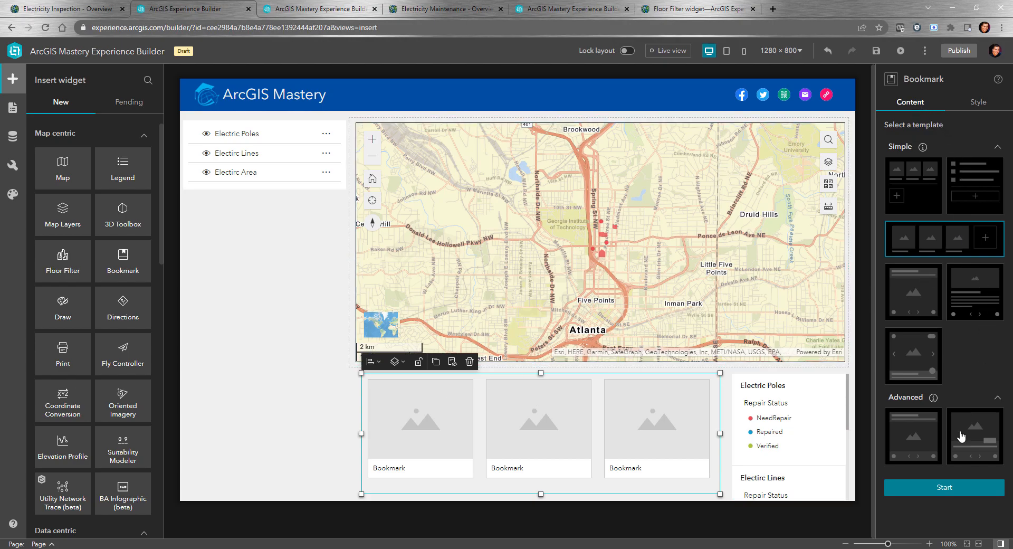
Start configuring the Bookmark widget with the chosen template and select Map as its map widget.
left_click(931, 489)
left_click(964, 158)
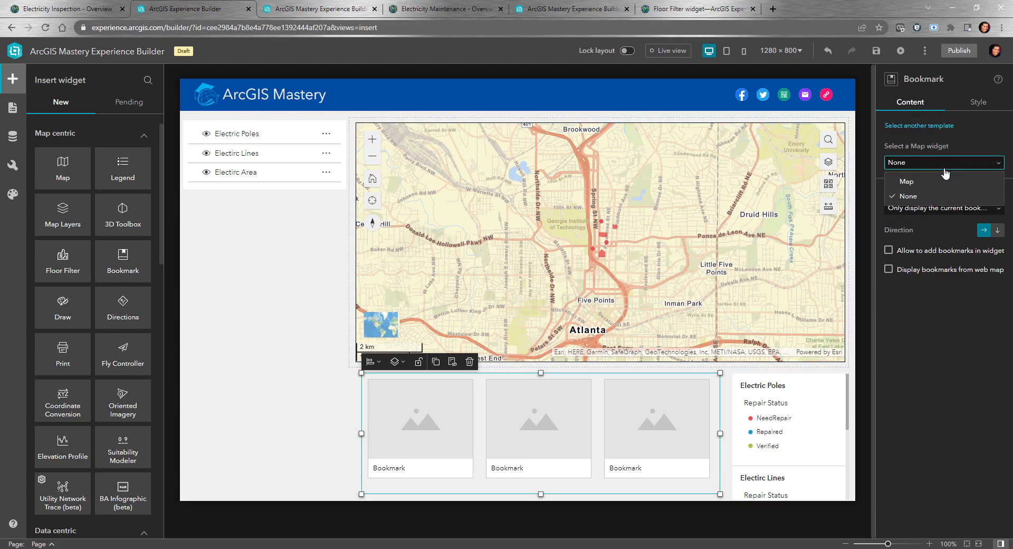
left_click(929, 179)
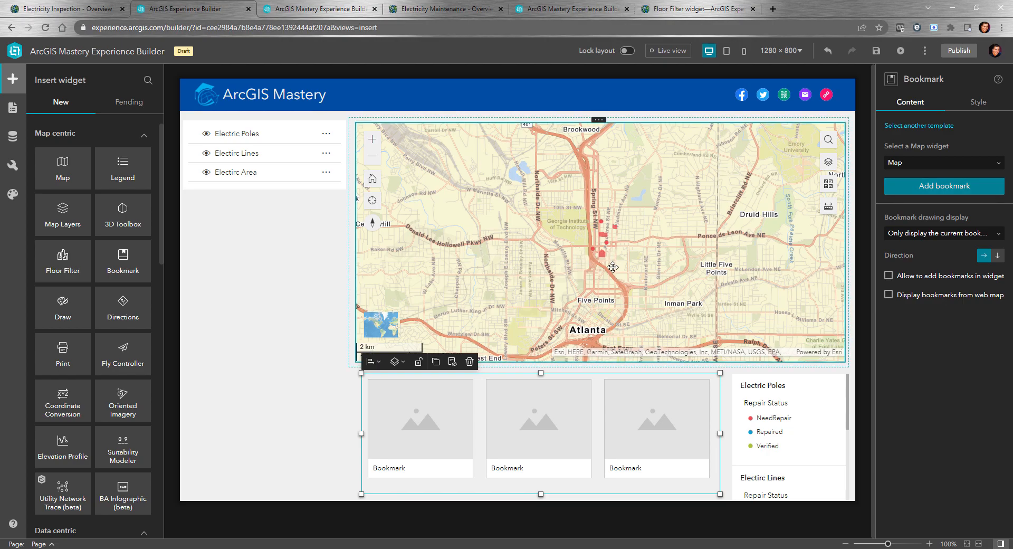
Add a bookmark zoomed in on the electric features north of downtown Atlanta, and save its view.
left_click(947, 189)
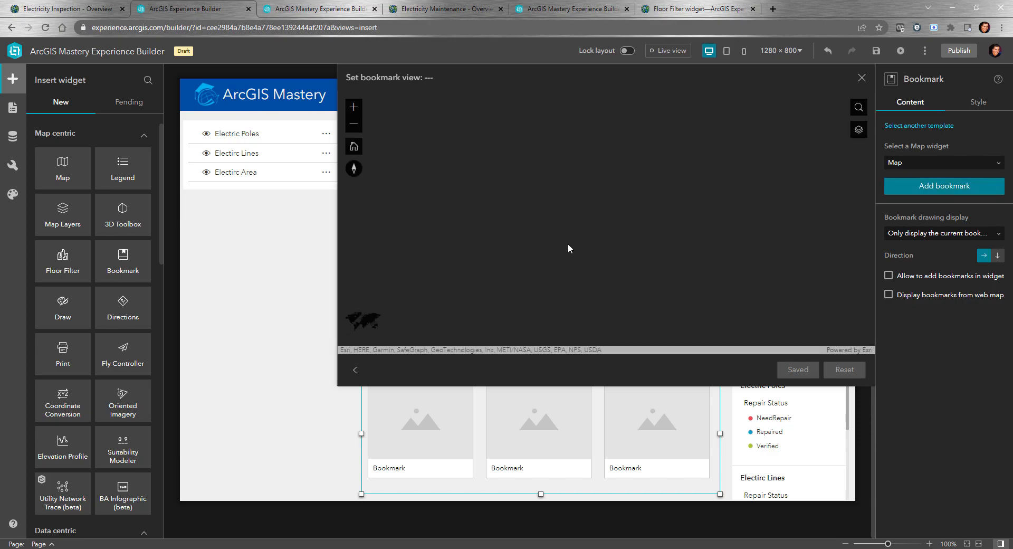
scroll(535, 226, "up", 5)
scroll(534, 227, "up", 2)
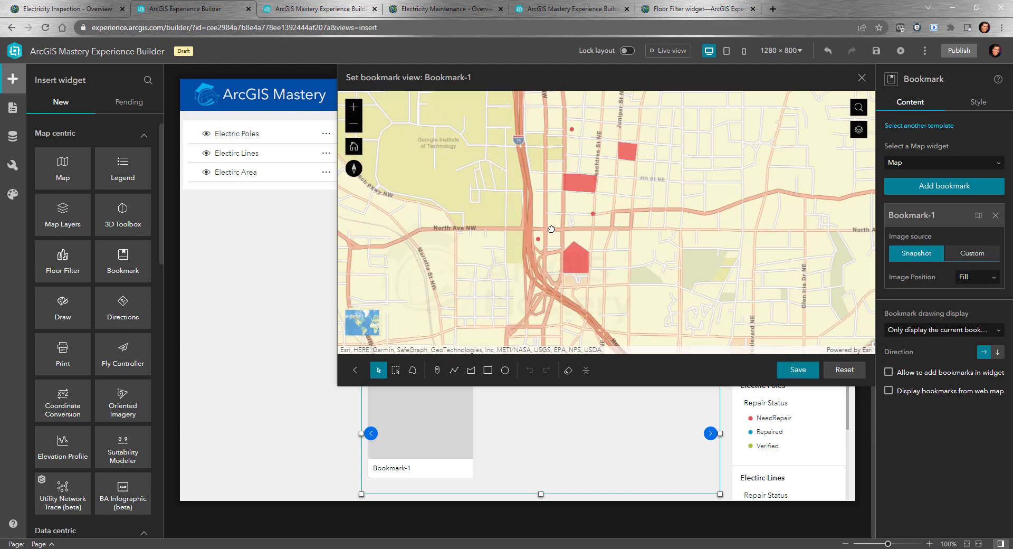
left_click(798, 370)
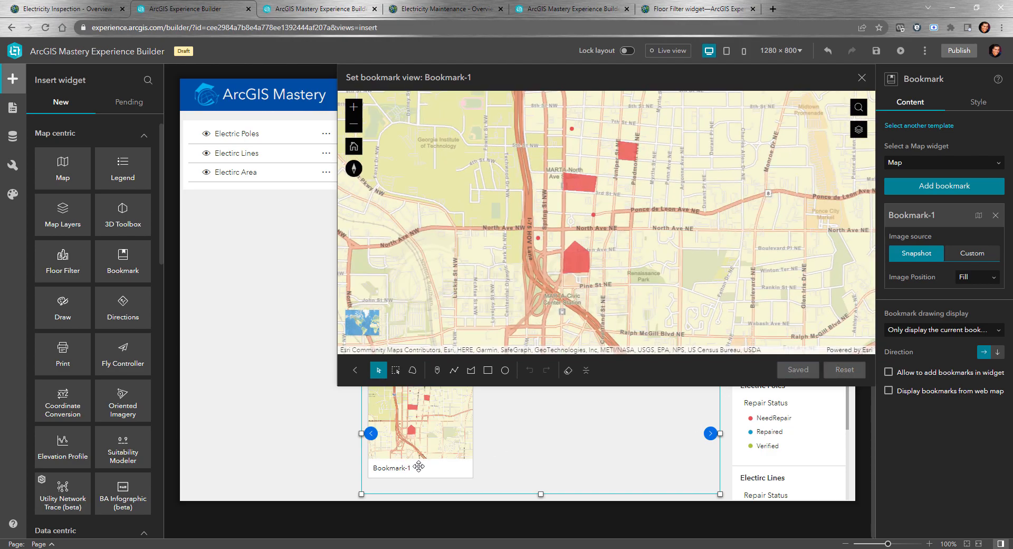
Rename the first bookmark as "My bookmark" and close the bookmark view editor.
left_click(930, 215)
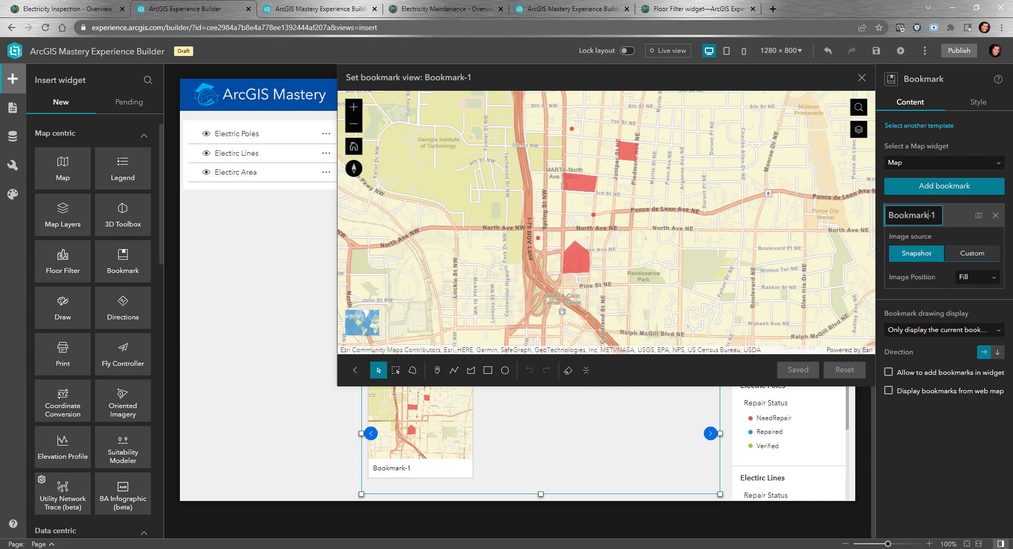
type("My bookmark")
left_click(974, 435)
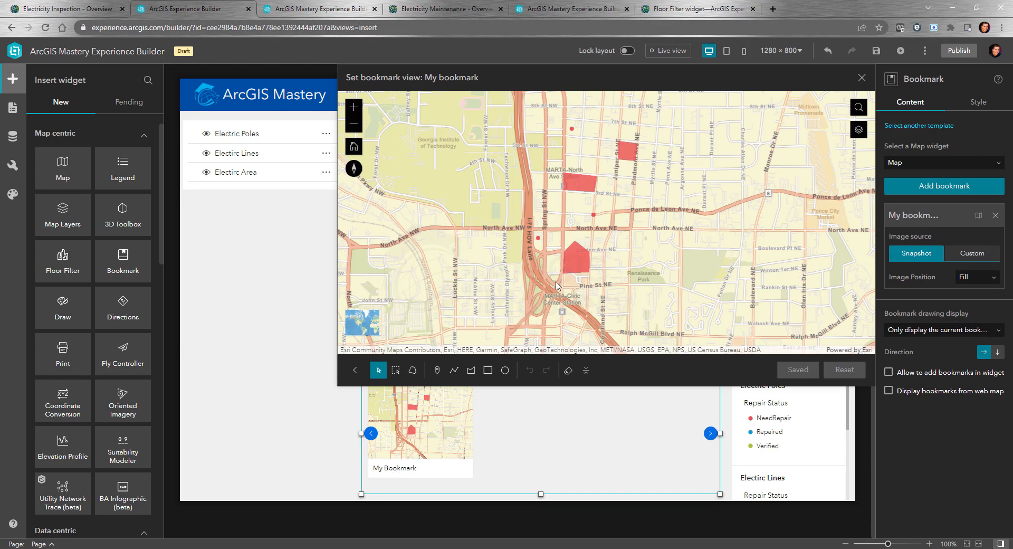
left_click(862, 78)
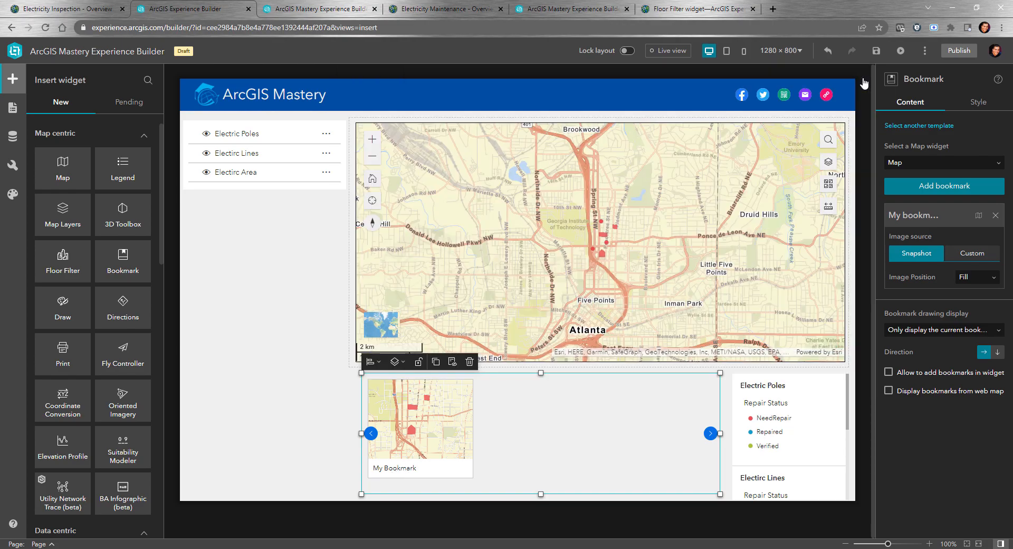
Add a second bookmark zoomed in on Grove Park, name it "Another Area", and save its view.
left_click(959, 189)
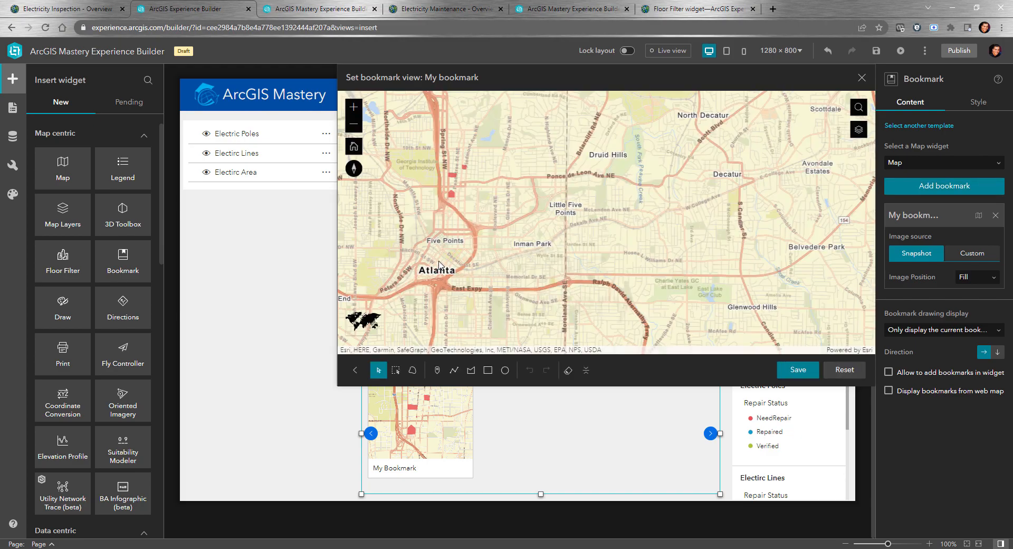
scroll(528, 216, "up", 5)
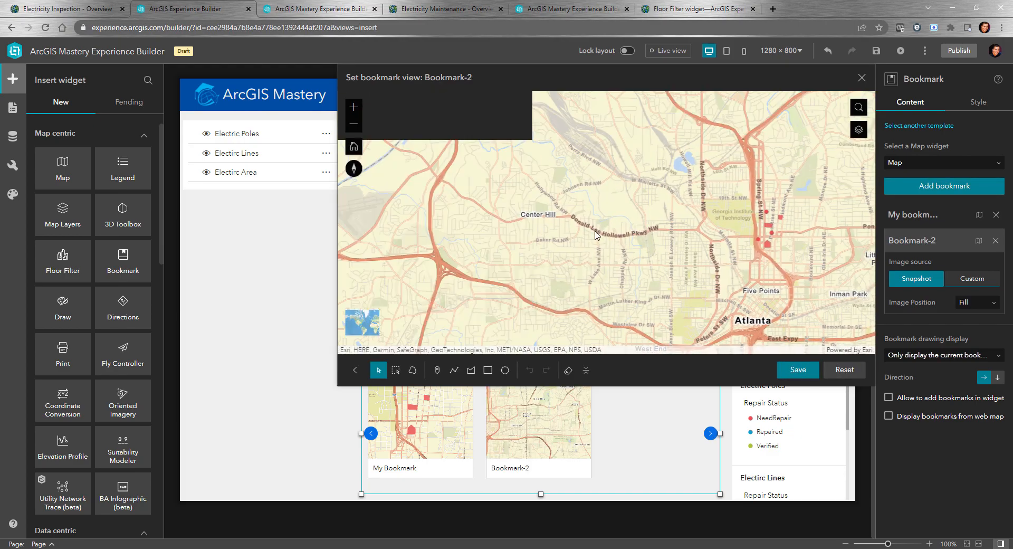
scroll(577, 226, "up", 2)
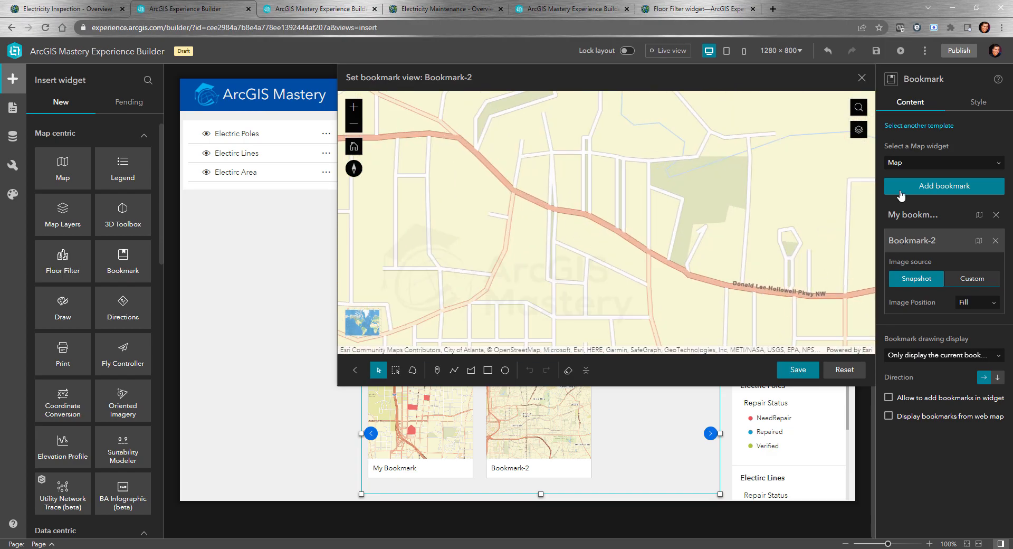
left_click(932, 242)
double_click(932, 242)
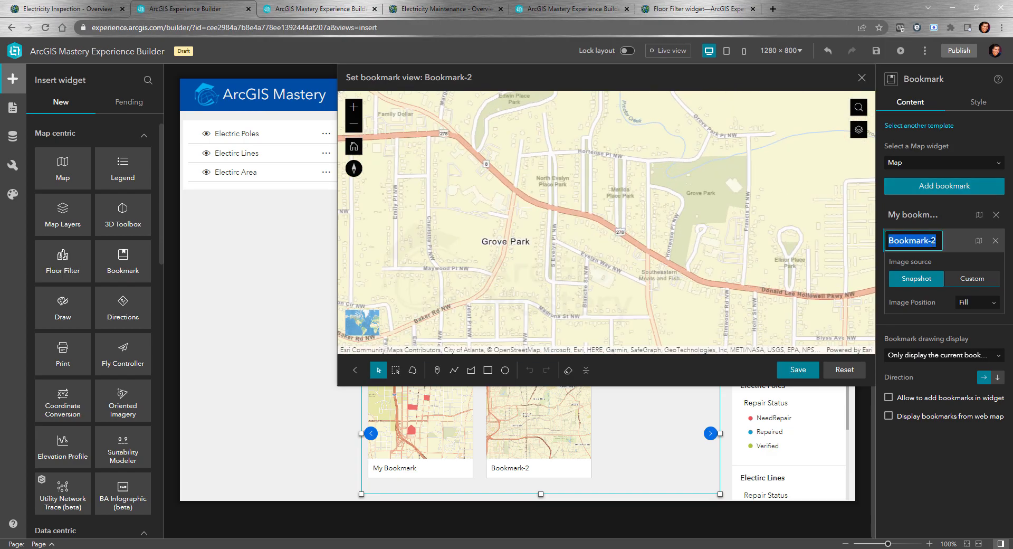
type("Another Area")
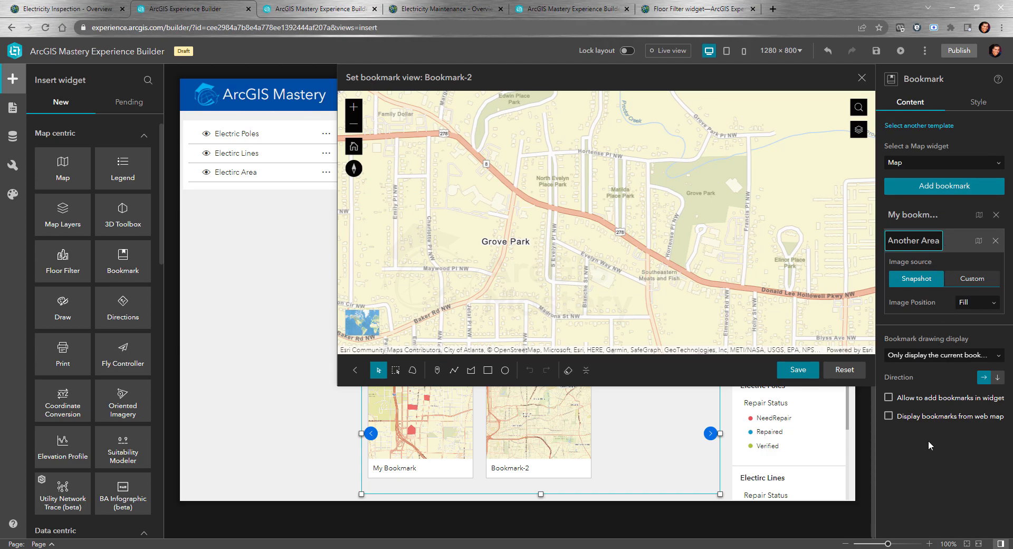
left_click(797, 376)
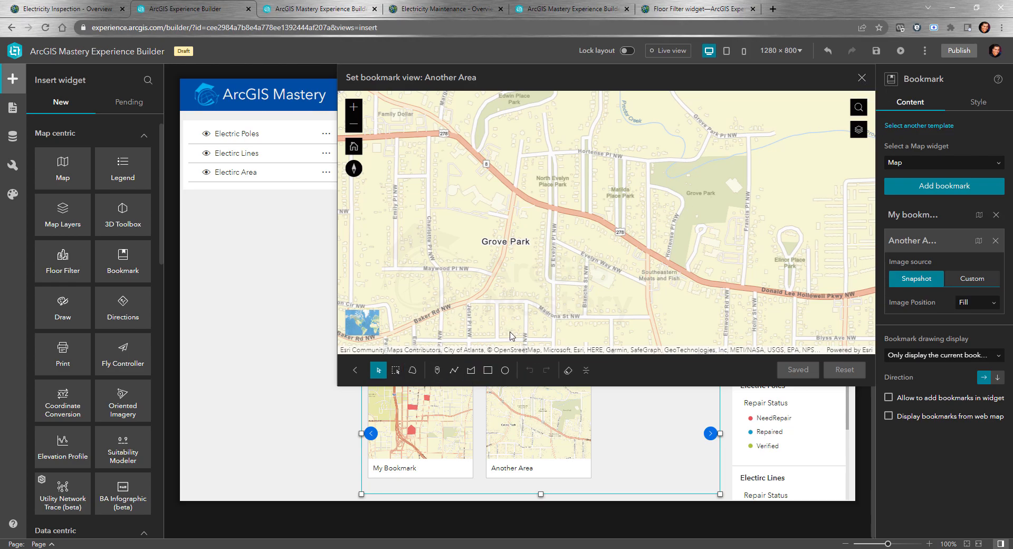
Close the bookmark view editor and delete the Bookmark widget from the page.
left_click(861, 79)
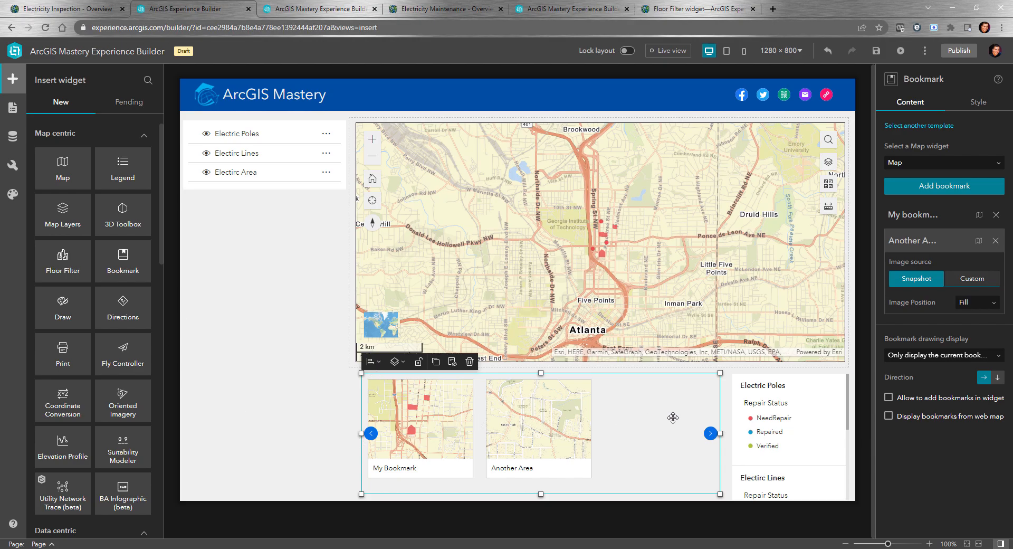
key("Delete")
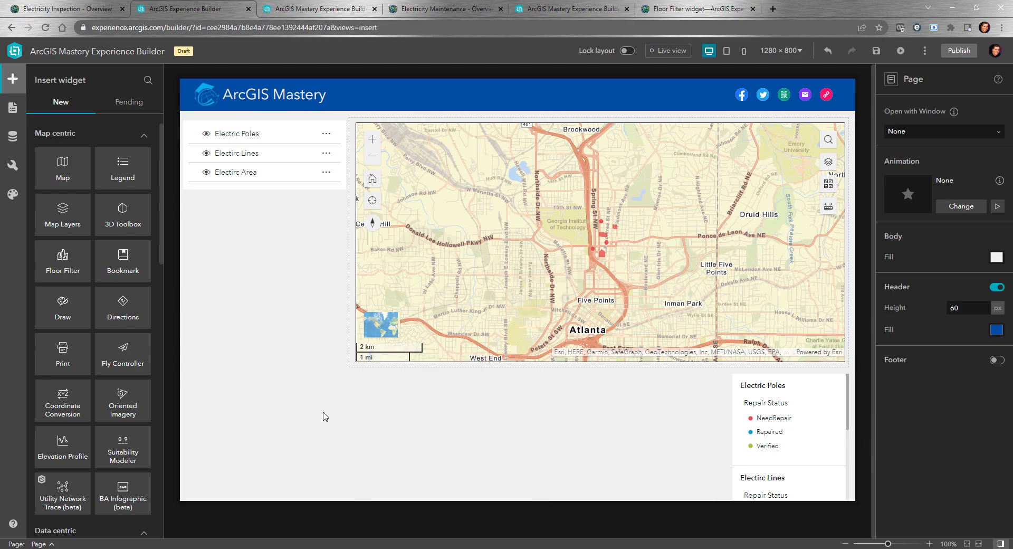
Add a Draw widget below the map layers list and narrow the map's row to make room for it.
scroll(123, 264, "down", 2)
mouse_move(58, 257)
left_mouse_down()
mouse_move(311, 364)
mouse_move(483, 464)
mouse_move(346, 372)
mouse_move(325, 331)
left_mouse_up()
left_click(352, 191)
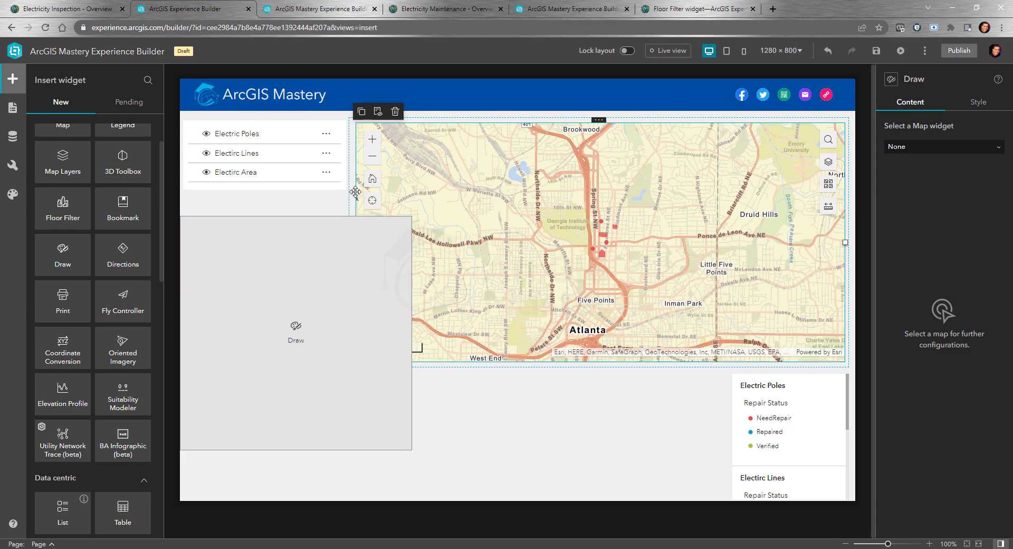
left_click(346, 230)
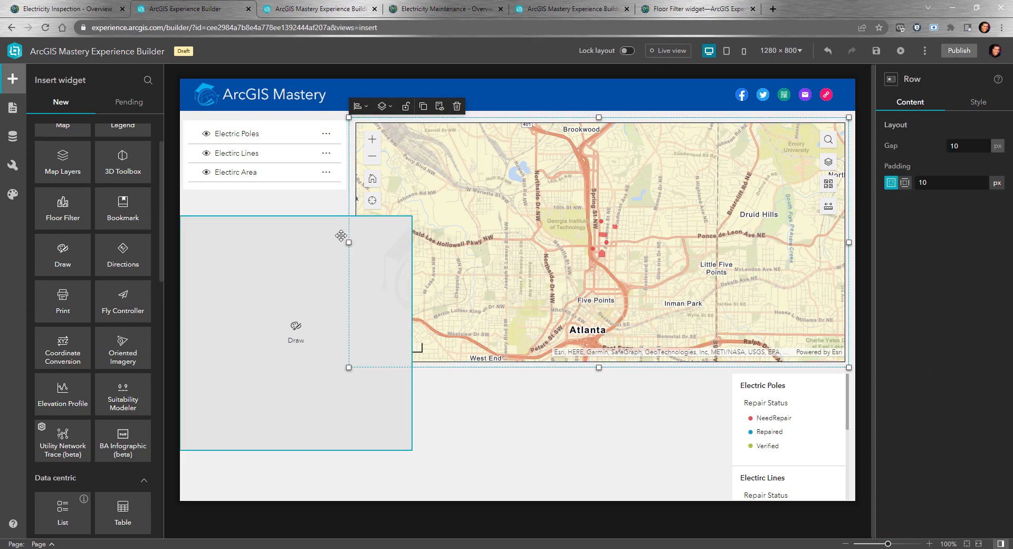
left_click_drag(346, 242, 424, 245)
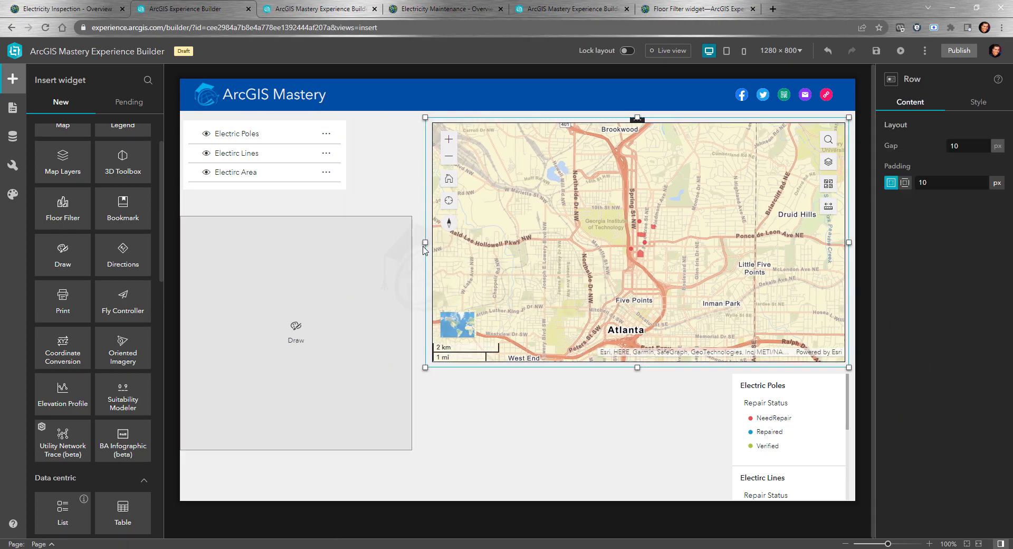
Select Map as the Draw widget's map widget.
left_click(299, 315)
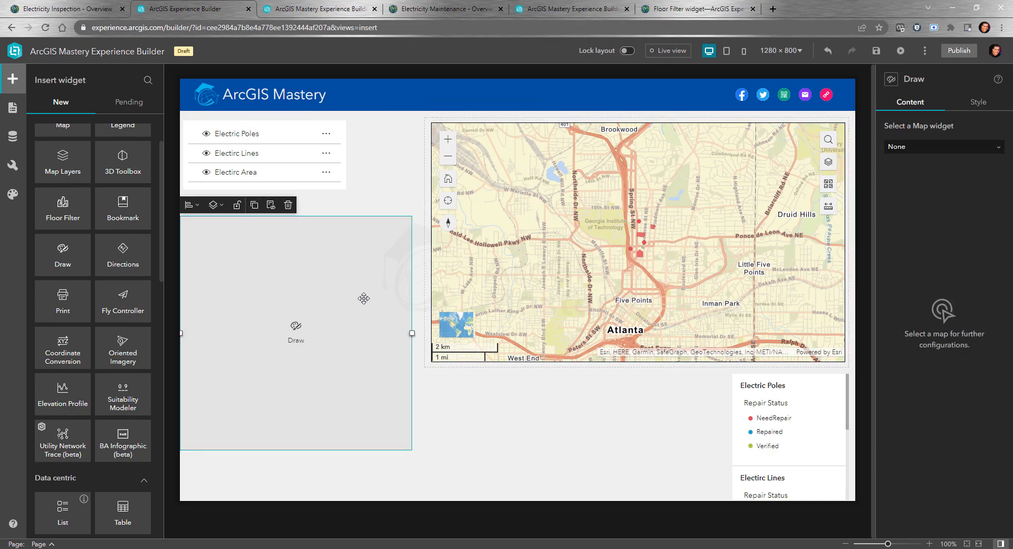
left_click(958, 149)
left_click(922, 168)
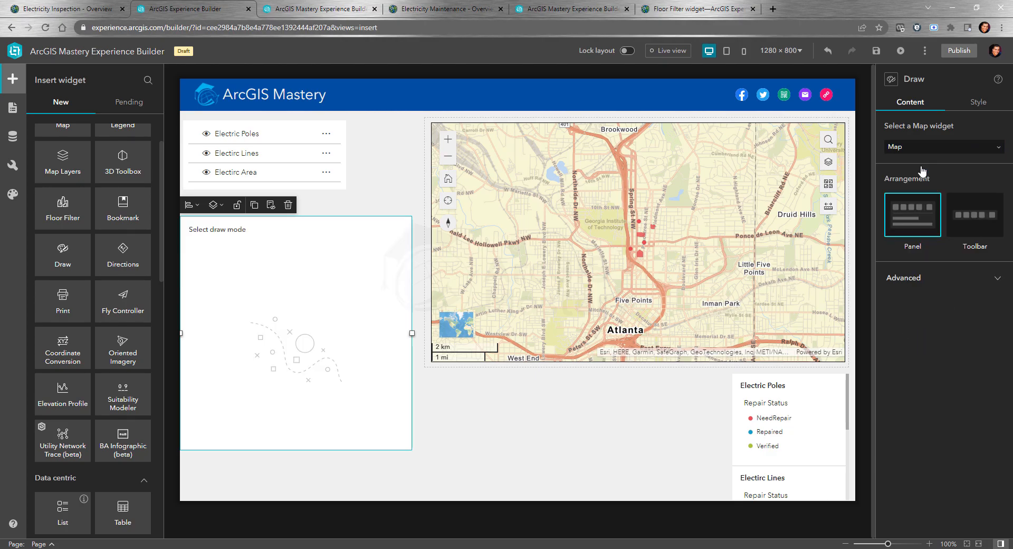
Rename the page's map widget as "My Map 1".
left_click(564, 209)
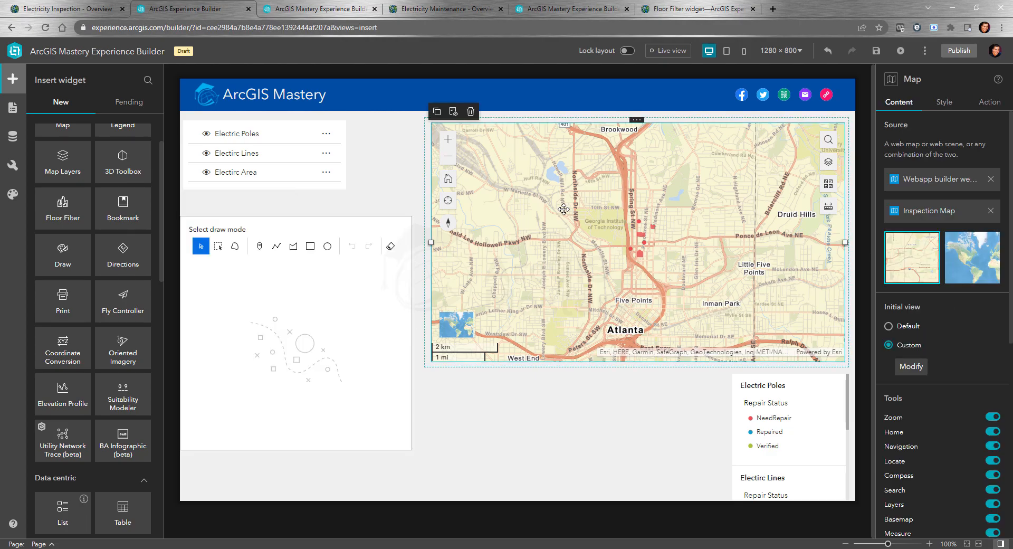
left_click(912, 78)
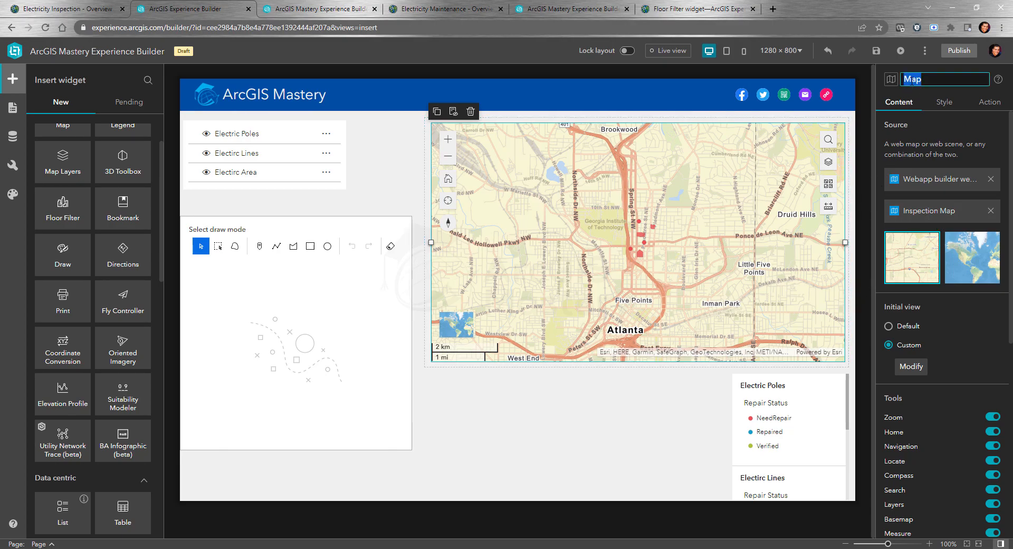
type("My")
key("Return")
Select My Map 1 as the Draw widget's map widget.
left_click(376, 287)
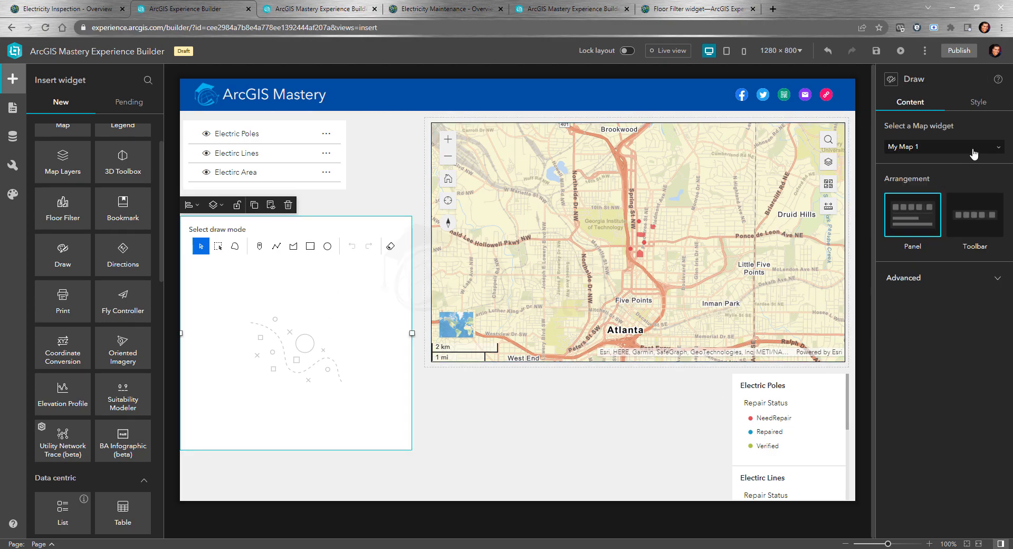
left_click(973, 153)
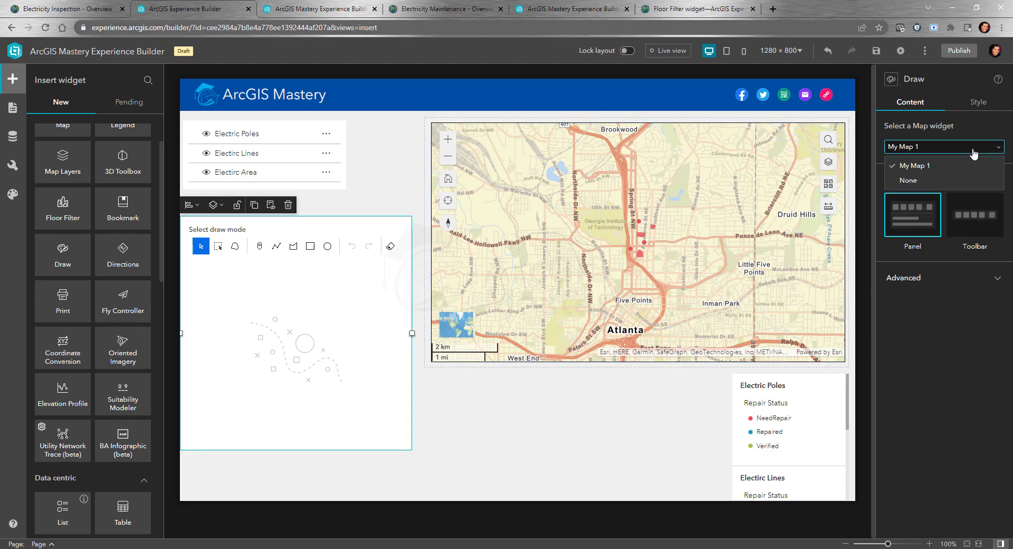
left_click(923, 170)
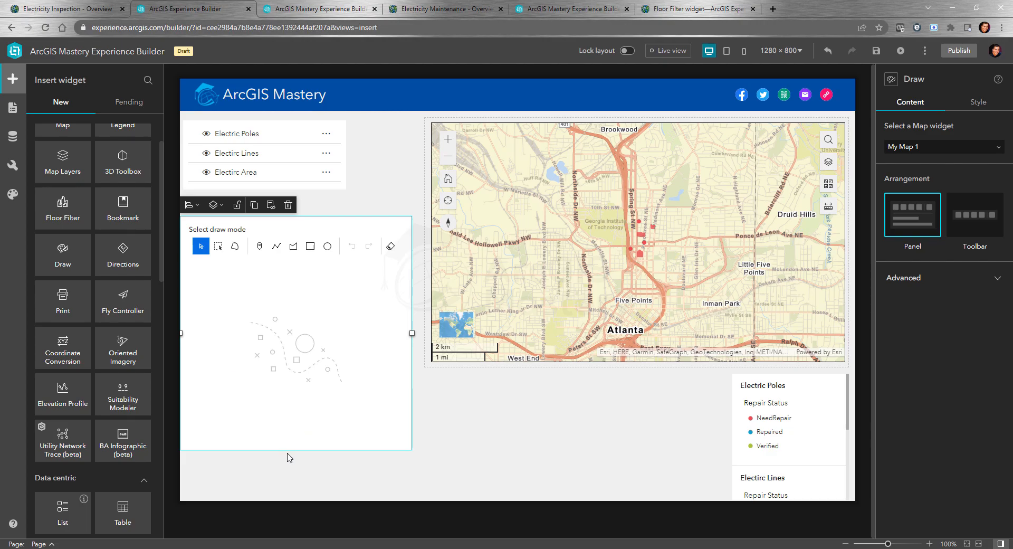
Change the Draw widget's height mode to Custom and shorten it from its lower edge to about 53.6%.
left_click(977, 103)
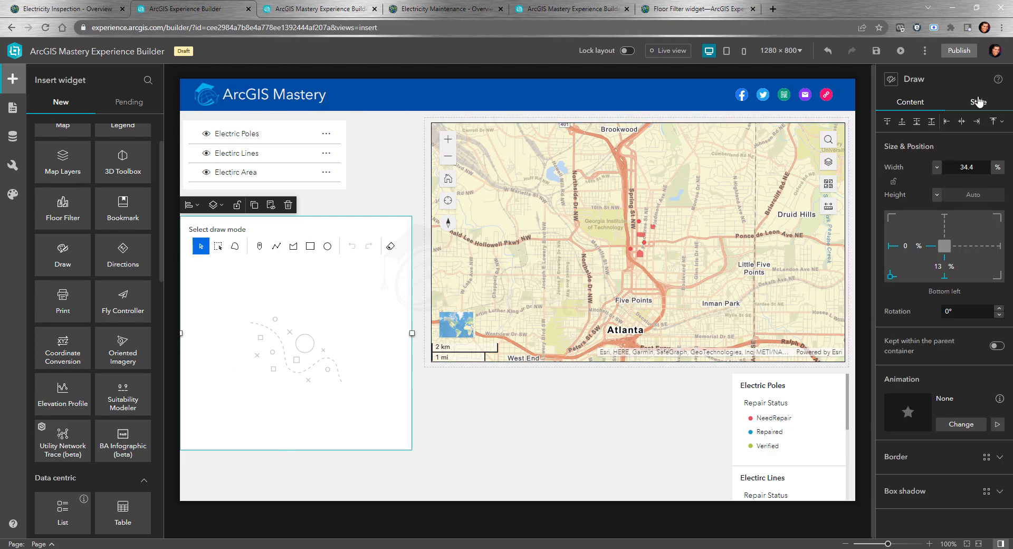
left_click(936, 197)
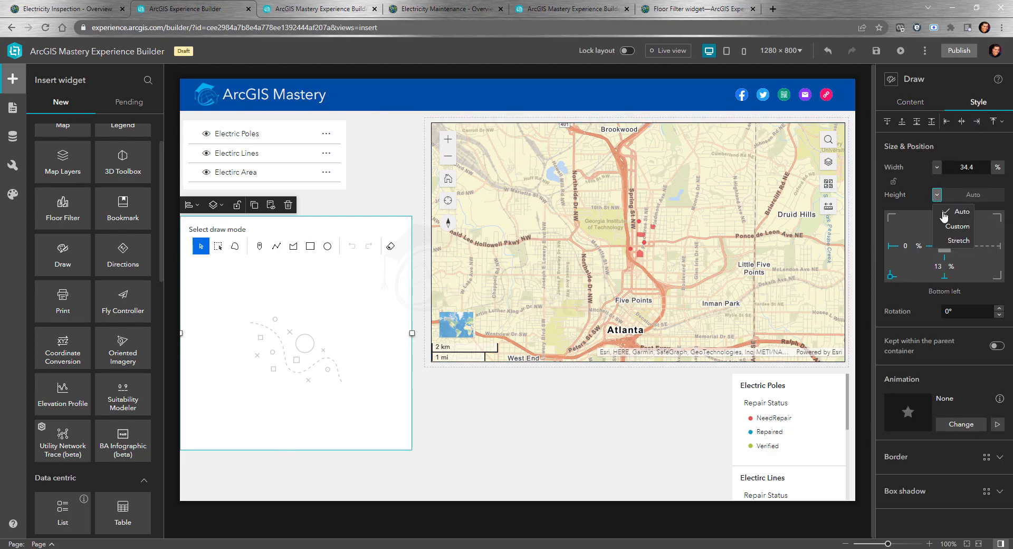
left_click(954, 220)
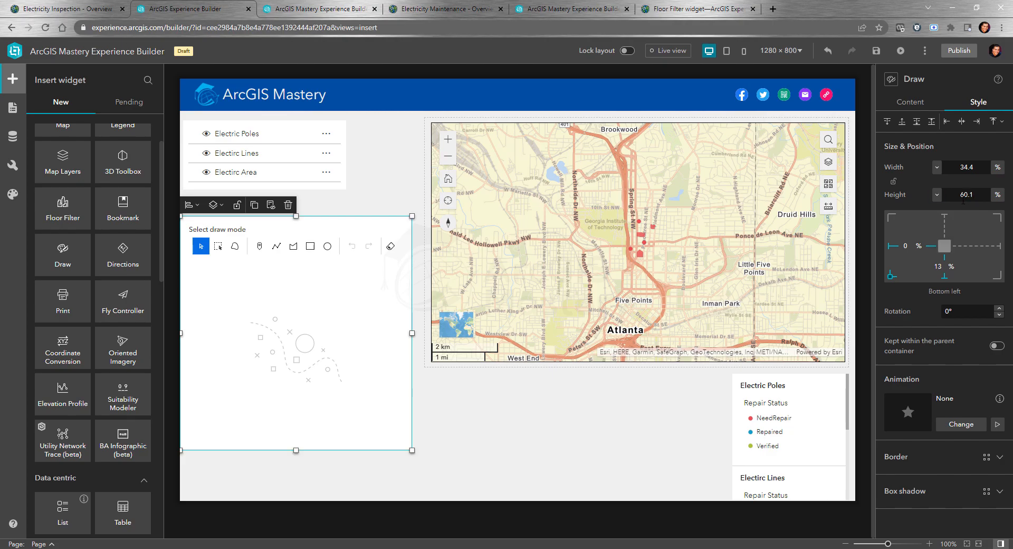
mouse_move(296, 450)
left_mouse_down()
mouse_move(305, 456)
mouse_move(300, 342)
mouse_move(305, 457)
mouse_move(296, 425)
left_mouse_up()
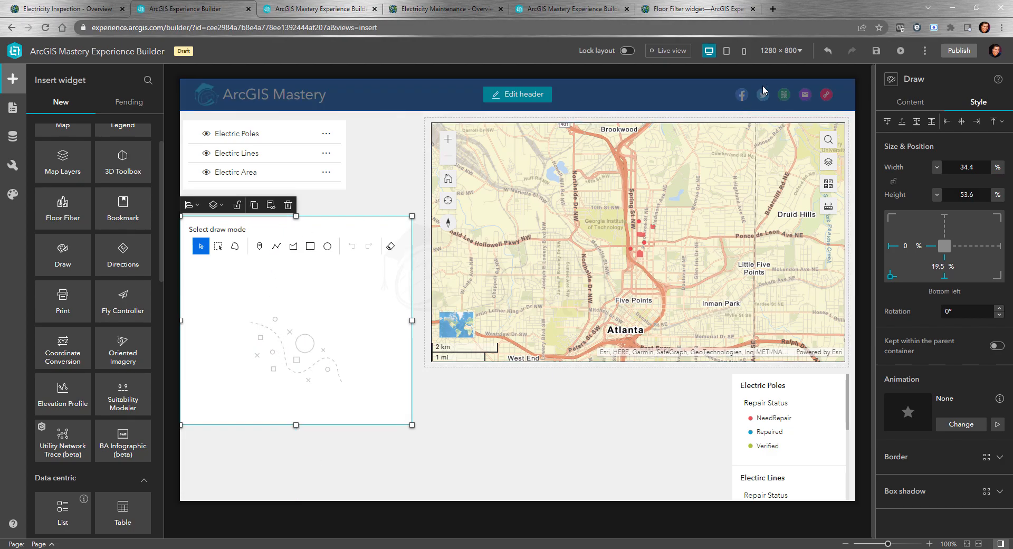
Save and preview the experience, and test the Draw widget by sketching a three-segment line on the map west of central Atlanta.
left_click(875, 51)
left_click(901, 51)
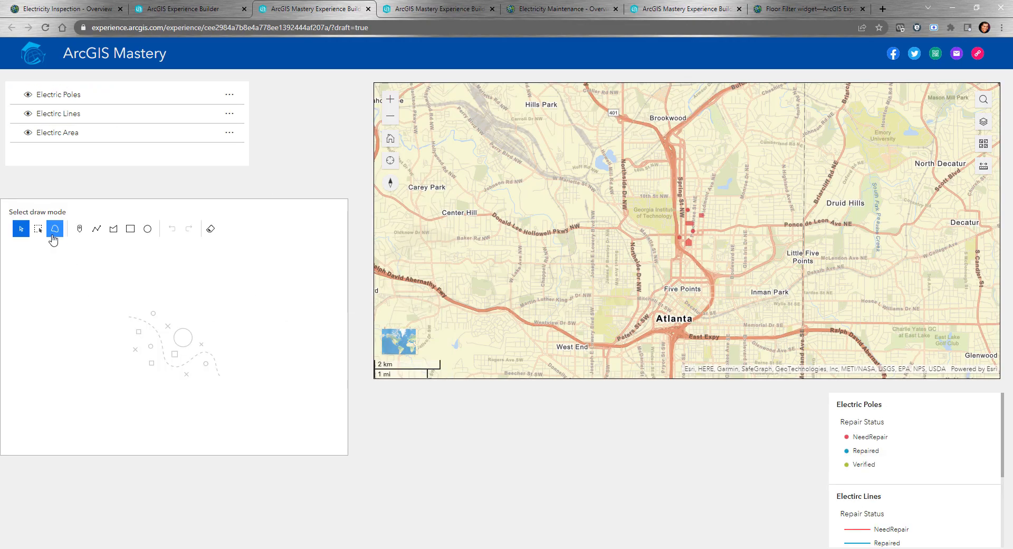
left_click(96, 229)
left_click(560, 157)
left_click(622, 232)
left_click(569, 299)
double_click(452, 262)
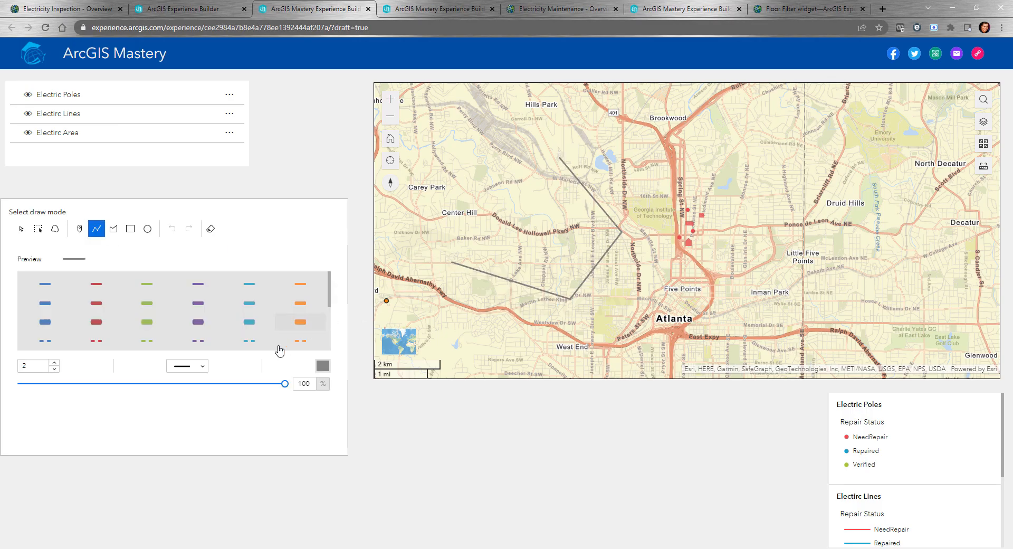
Place two squares on the map northeast of Carey Park with the Rectangle tool, using the light purple fill symbol.
scroll(248, 330, "down", 3)
scroll(150, 295, "up", 2)
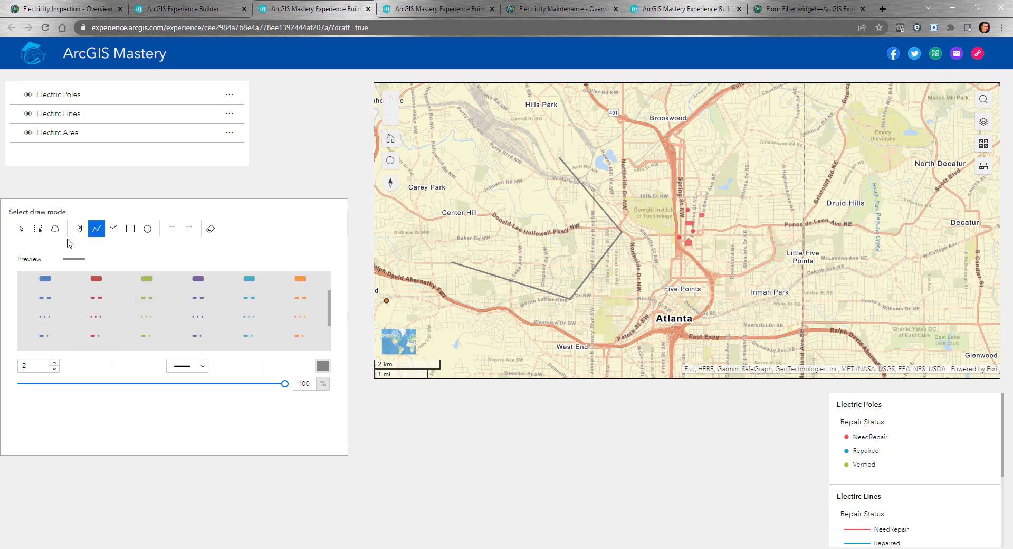
scroll(206, 321, "up", 2)
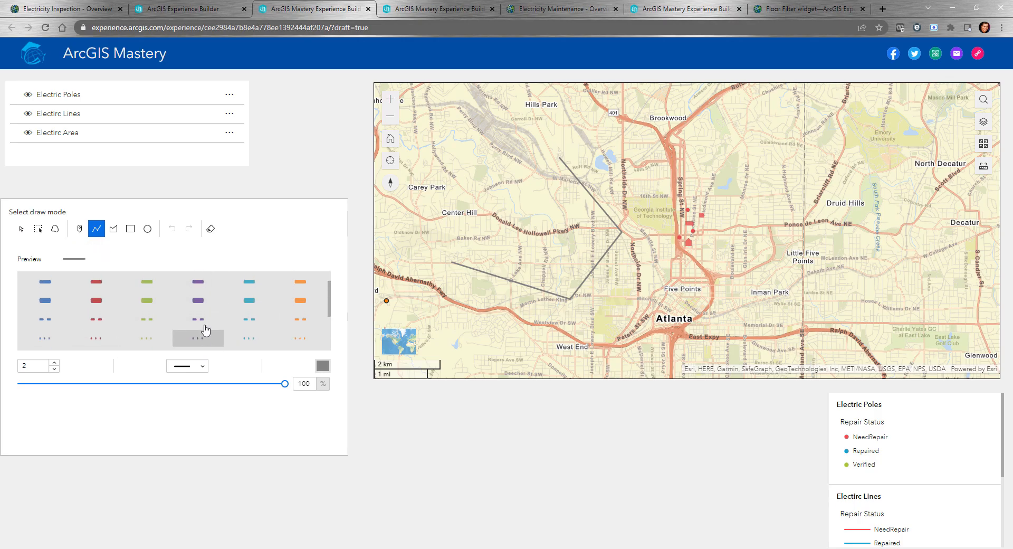
scroll(139, 320, "down", 3)
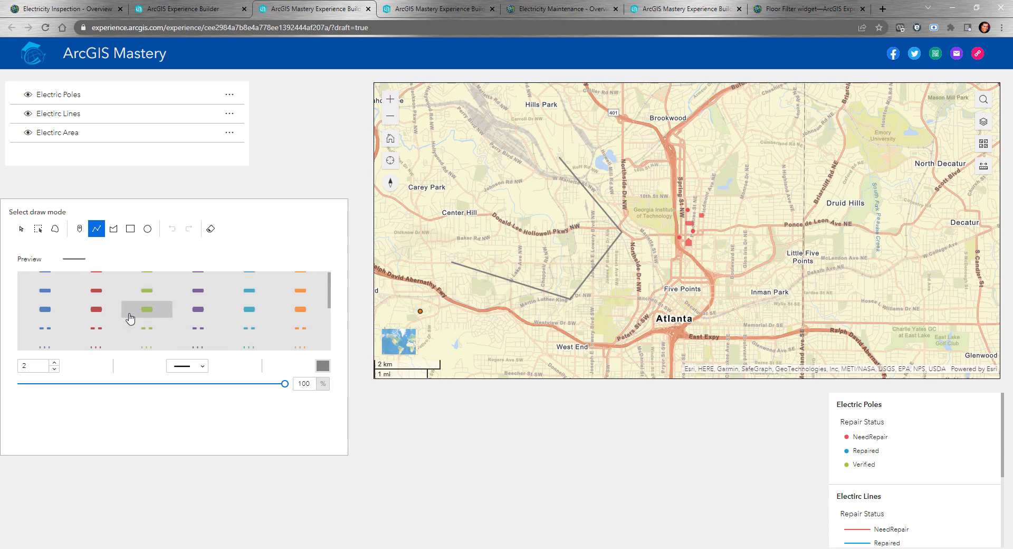
left_click(130, 229)
left_click(198, 303)
left_click_drag(471, 131, 522, 181)
left_click(545, 195)
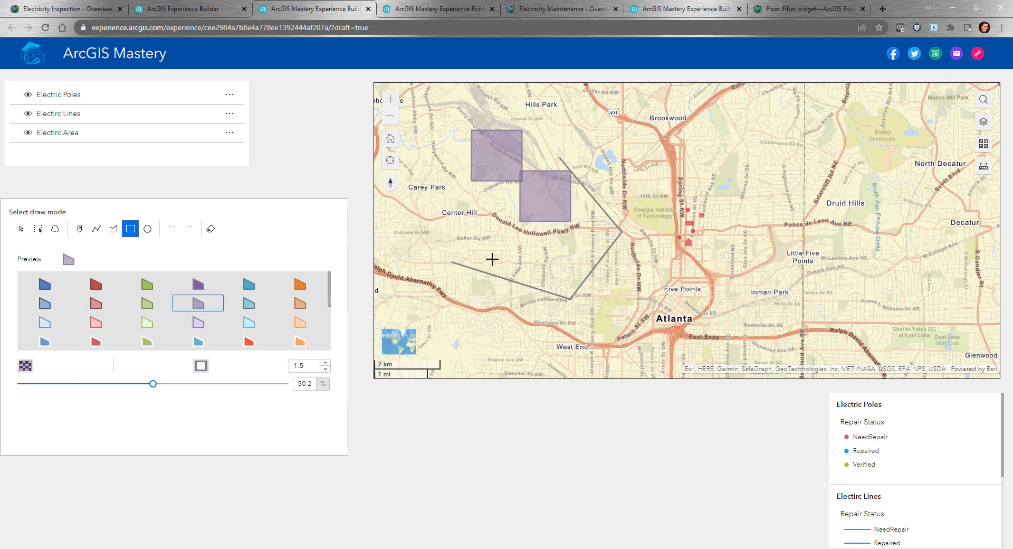
Draw a four-cornered light purple polygon on the map around Center Hill.
left_click(112, 229)
left_click(467, 215)
left_click(525, 244)
left_click(513, 261)
double_click(407, 240)
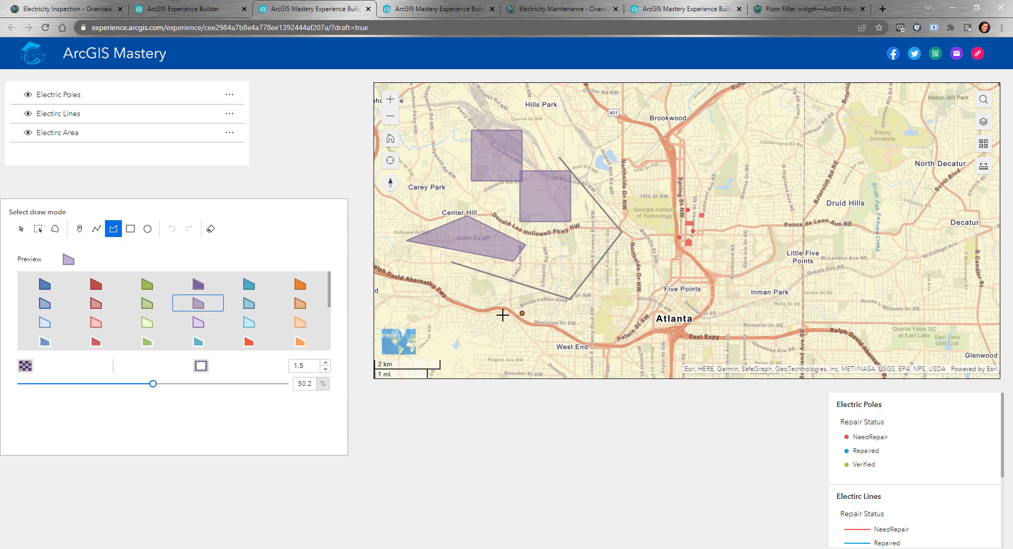
Return to the builder, switch the Draw widget to the Toolbar arrangement and place it directly below the map layers list.
left_click(203, 9)
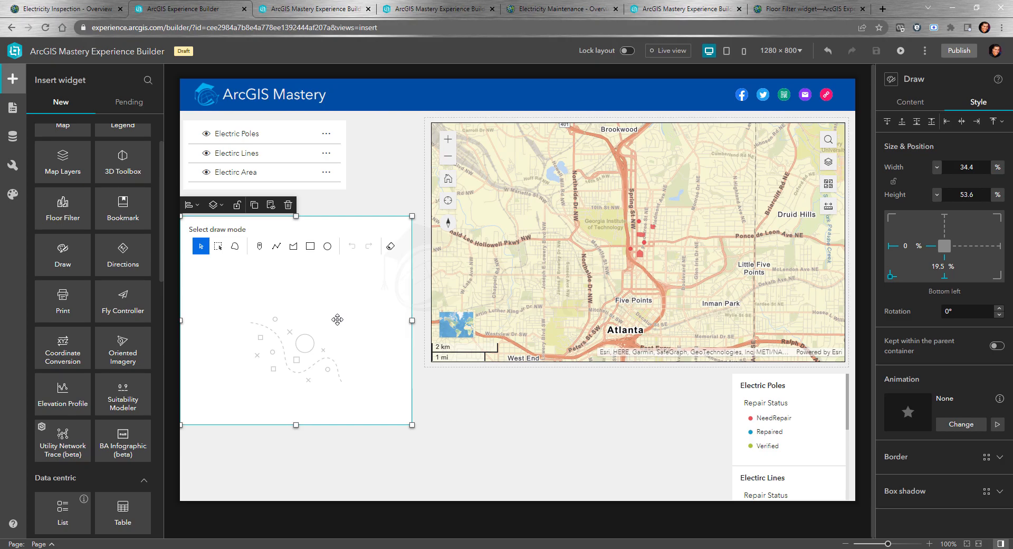
left_click(912, 105)
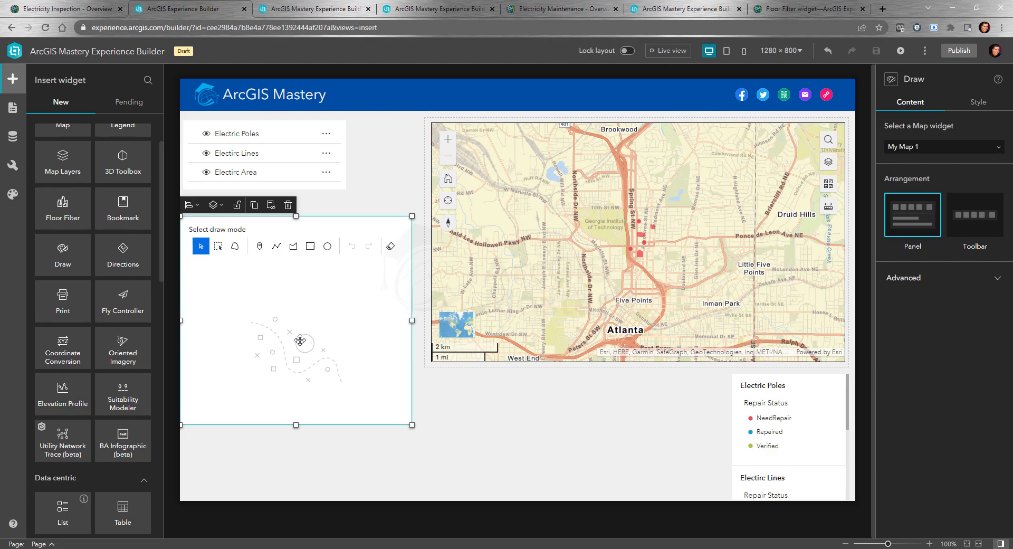
left_click(975, 216)
mouse_move(295, 426)
left_mouse_down()
mouse_move(316, 243)
mouse_move(341, 205)
left_mouse_up()
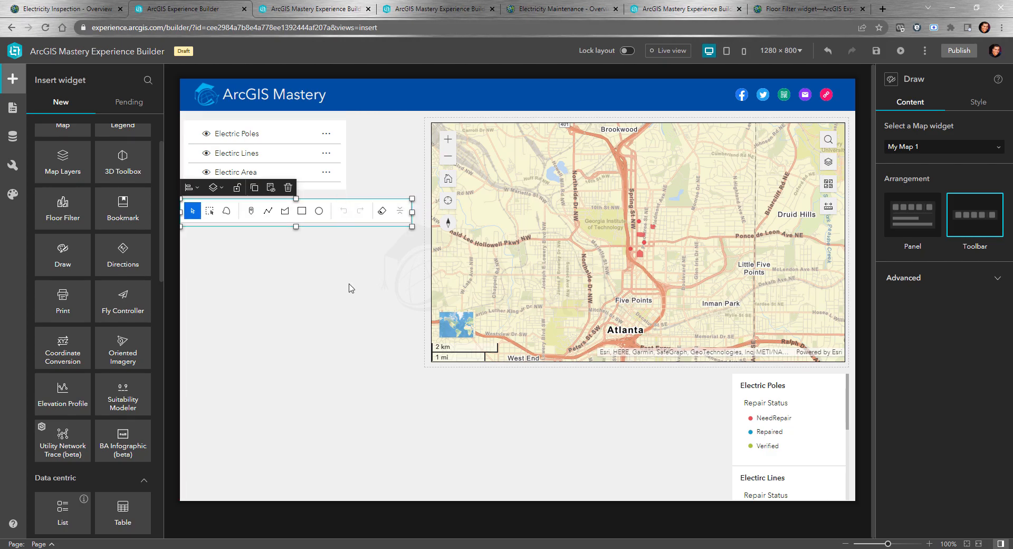
left_click(349, 325)
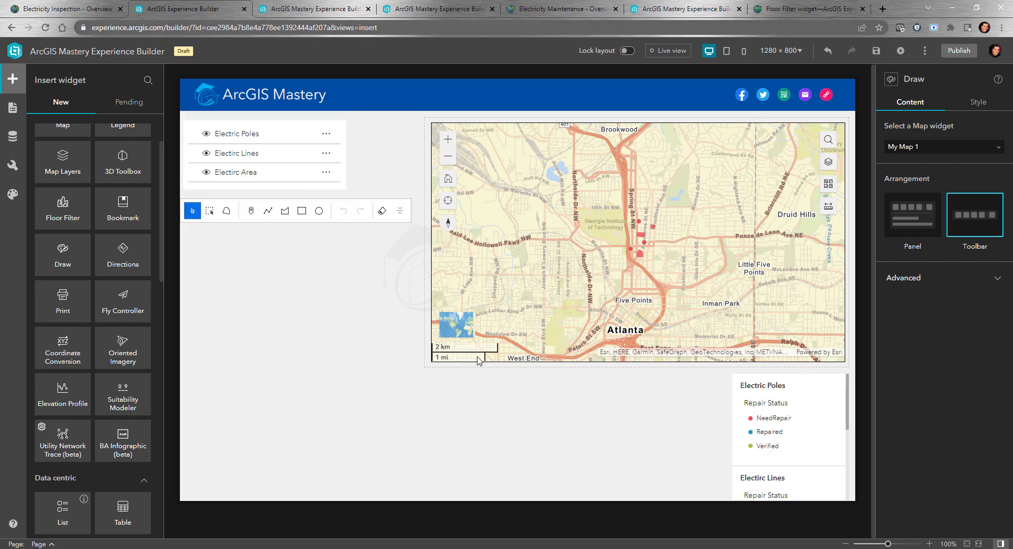
Examine the Draw widget's advanced options for drawing tools, measurement and 3D drawing effect, and deselect the widget.
left_click(333, 205)
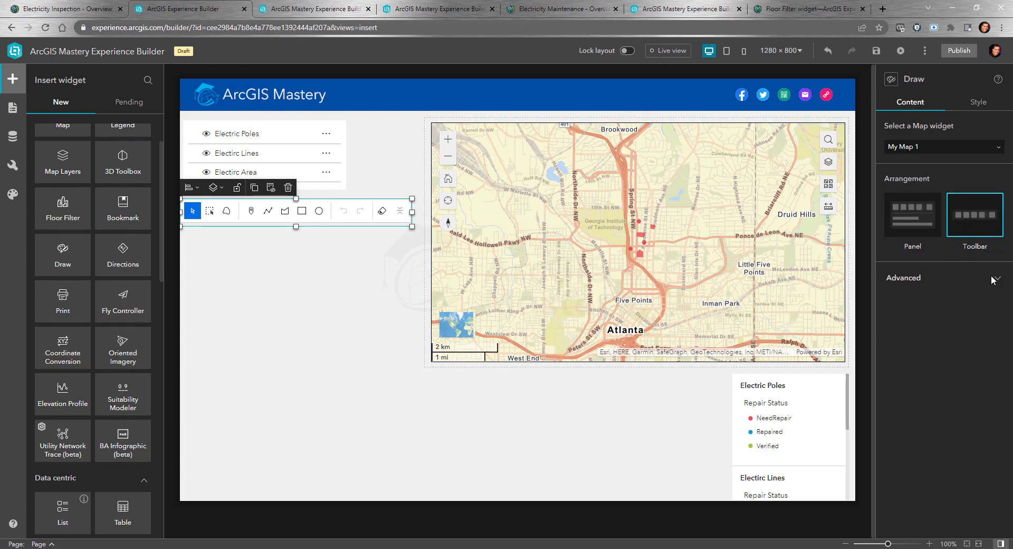
left_click(991, 278)
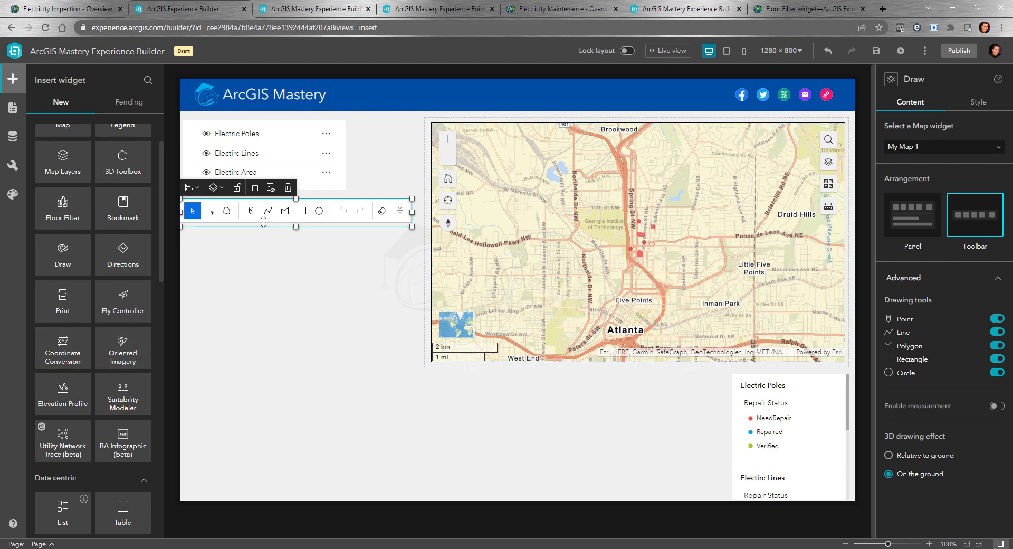
scroll(86, 237, "up", 1)
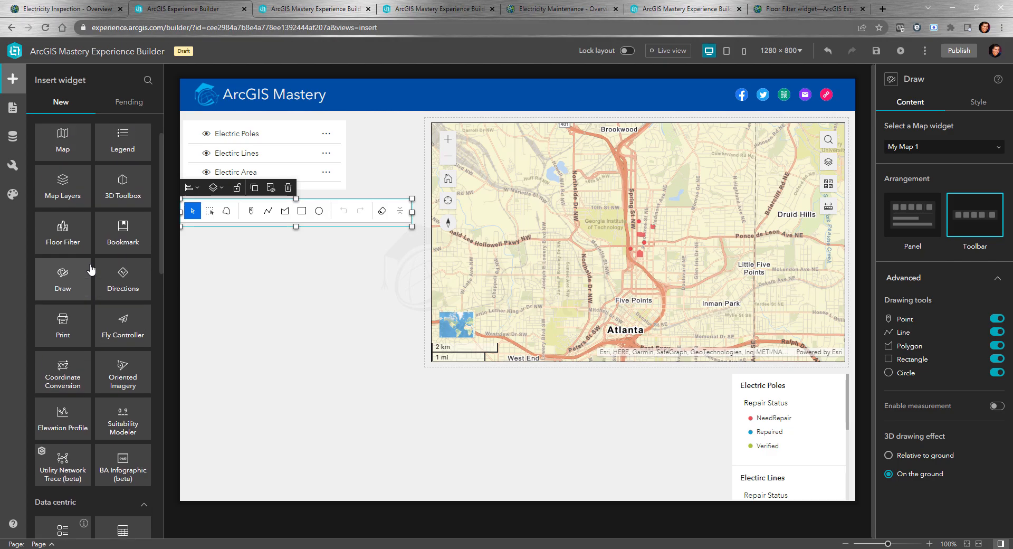
left_click(347, 359)
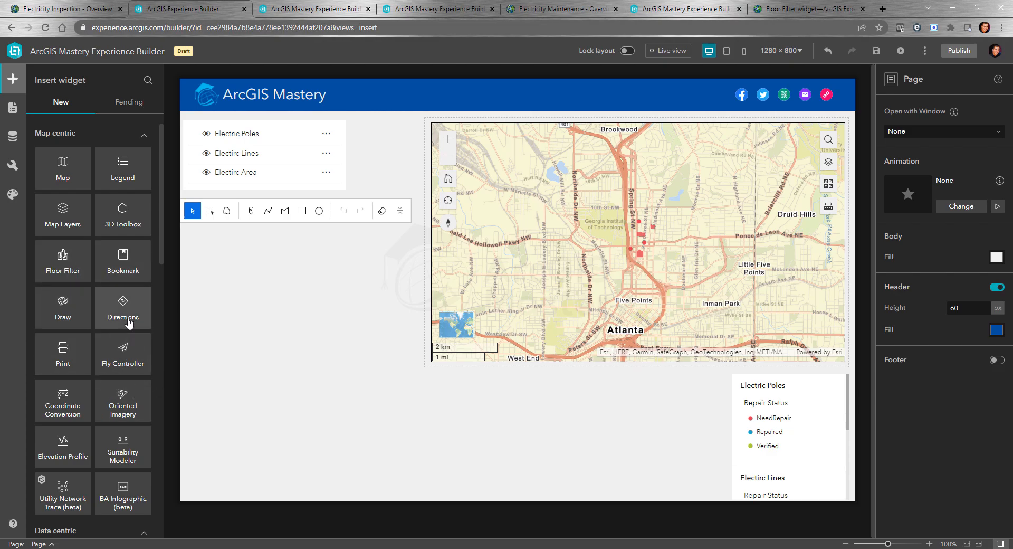
scroll(126, 323, "down", 1)
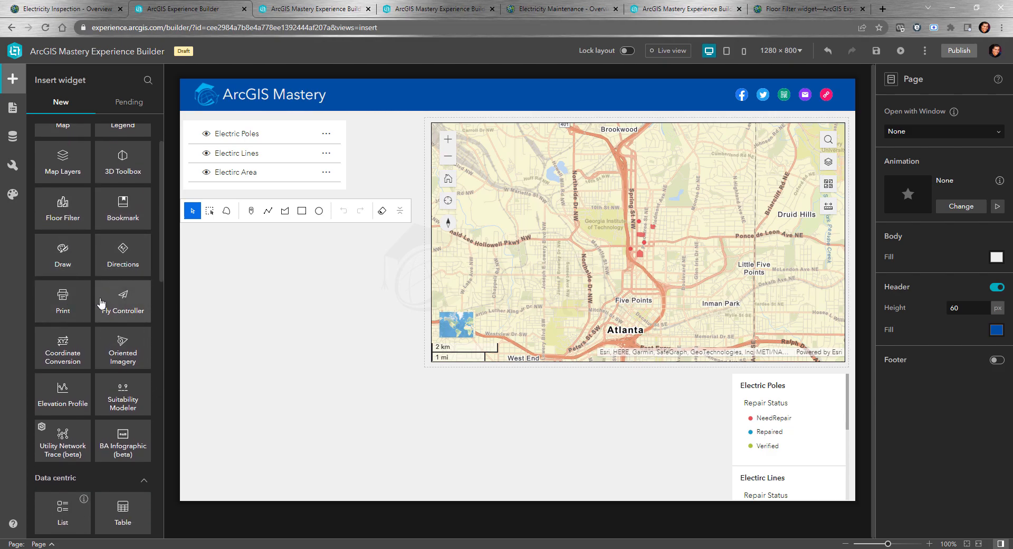